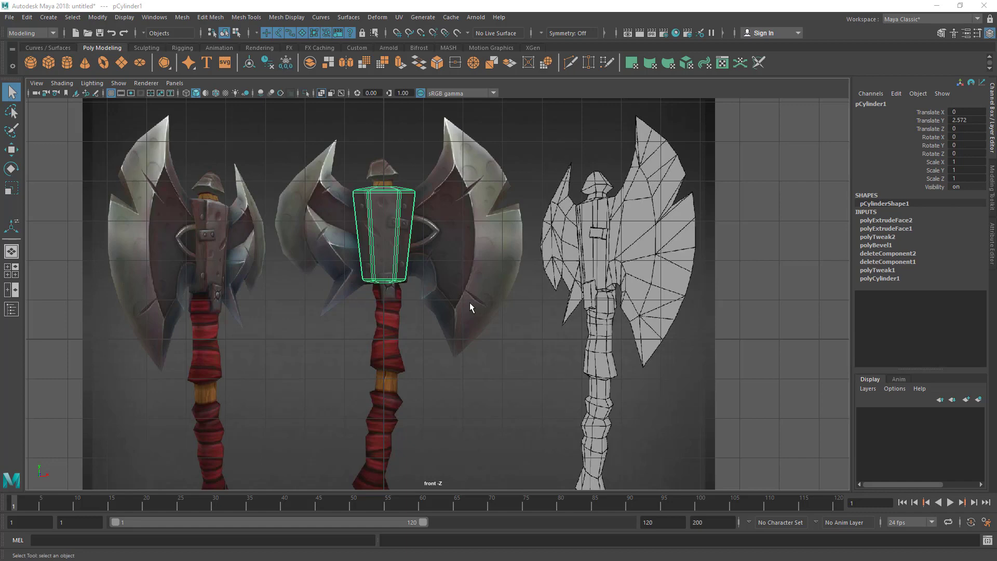
Examine the shape and edge layout of the large axe blade in the front reference image and its wireframe.
{"action": "scroll", "coordinate": [424, 284], "scroll_direction": "up", "scroll_amount": 5}
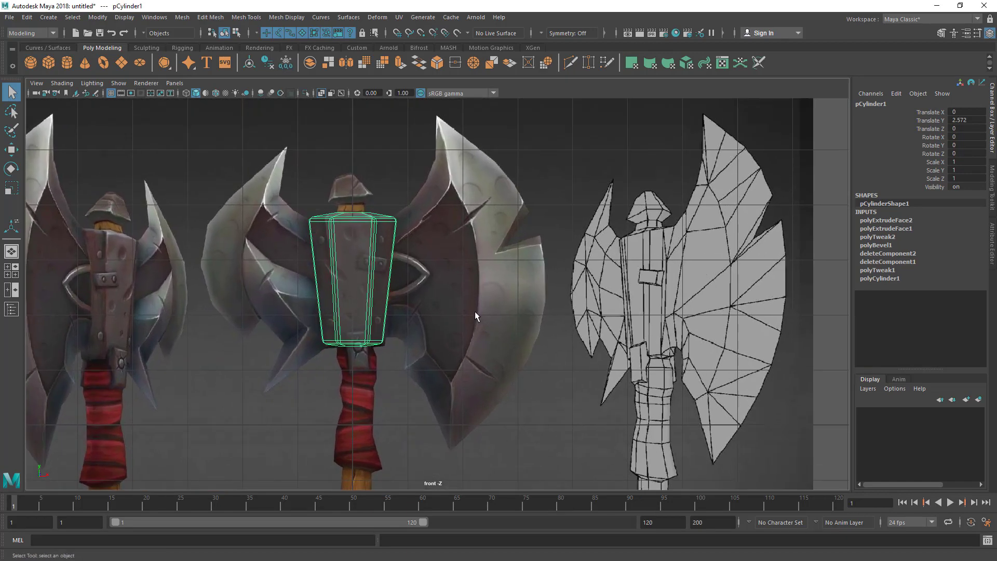
{"action": "scroll", "coordinate": [539, 313], "scroll_direction": "up", "scroll_amount": 1}
{"action": "middle_click_drag", "start_coordinate": [476, 295], "coordinate": [442, 296], "text": "alt"}
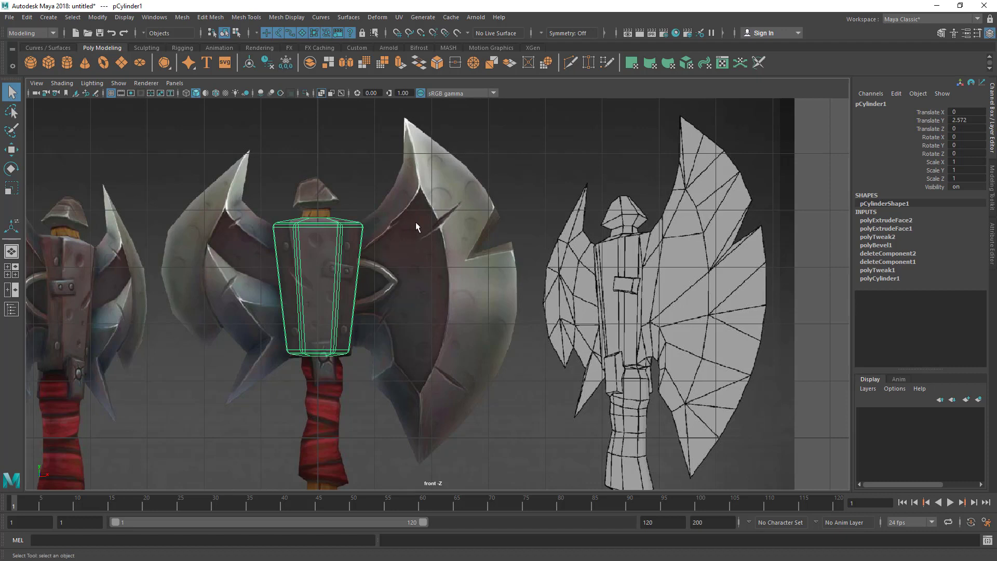
{"action": "middle_click_drag", "start_coordinate": [443, 297], "coordinate": [398, 301], "text": "alt"}
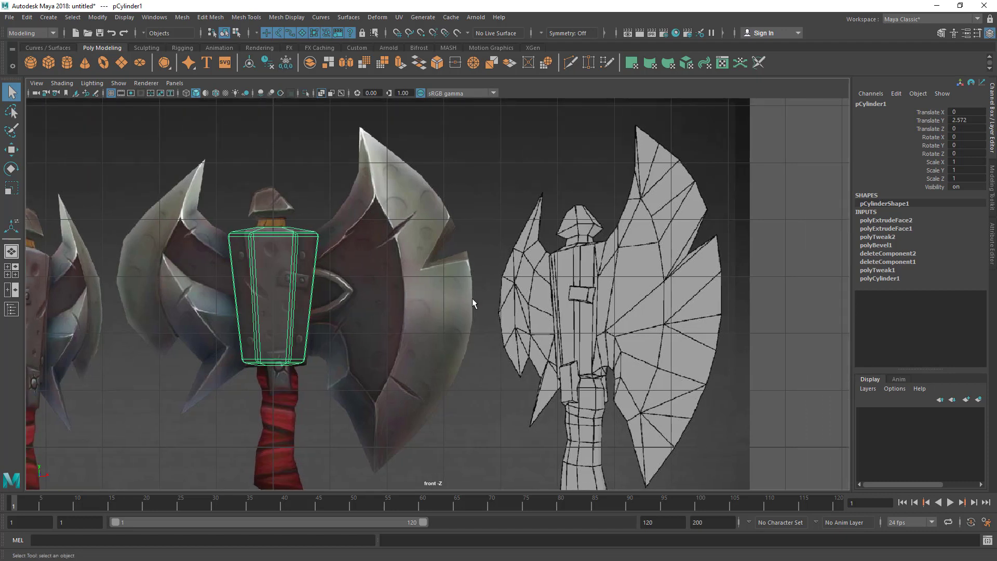
{"action": "middle_click_drag", "start_coordinate": [459, 324], "coordinate": [409, 311], "text": "alt"}
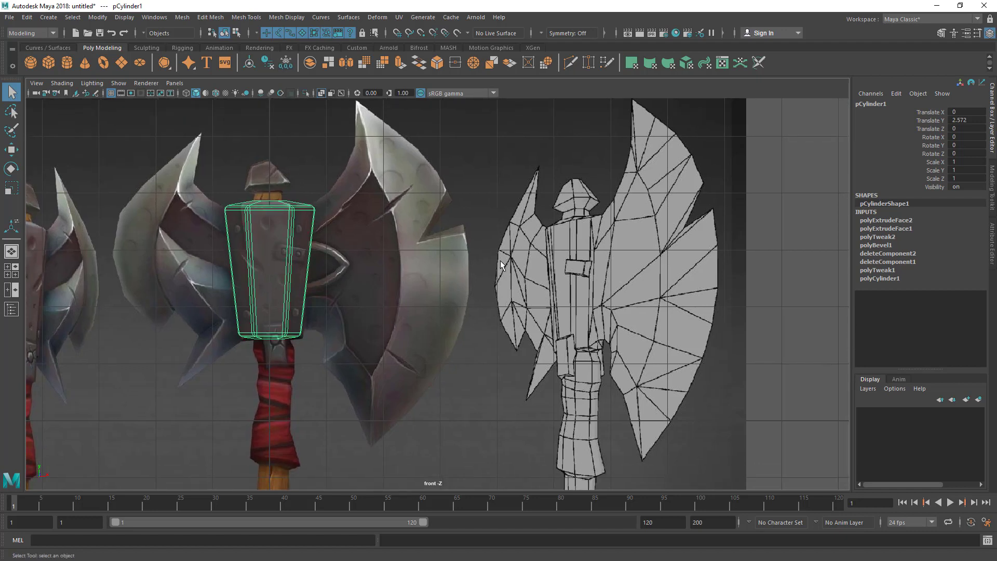
{"action": "middle_click_drag", "start_coordinate": [394, 236], "coordinate": [423, 252], "text": "alt"}
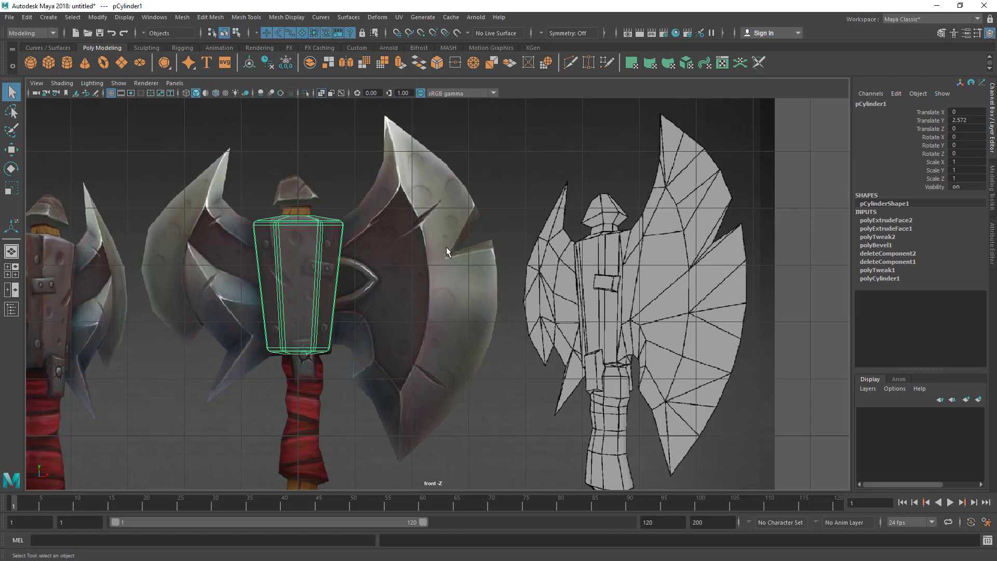
{"action": "middle_click_drag", "start_coordinate": [448, 271], "coordinate": [468, 284], "text": "alt"}
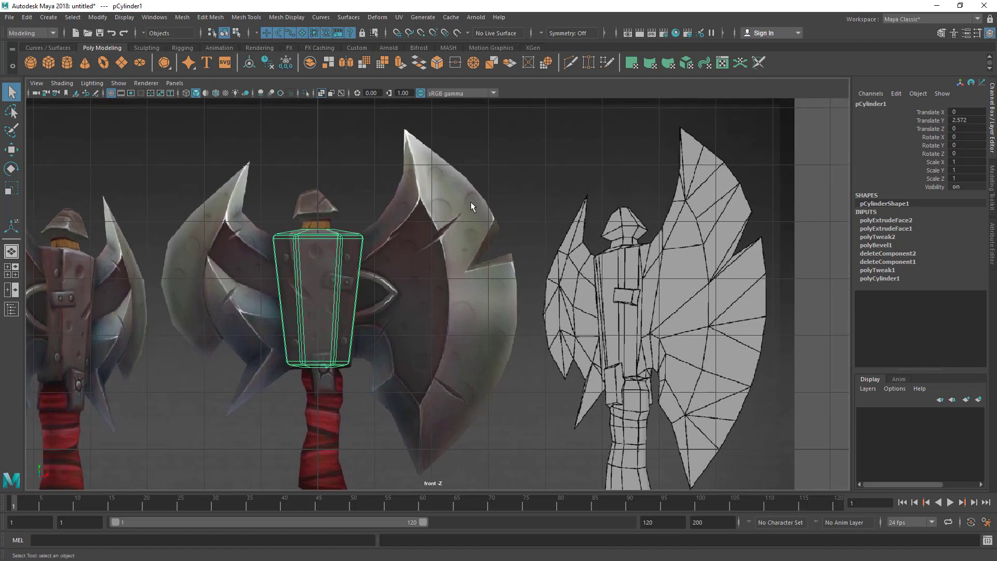
{"action": "middle_click_drag", "start_coordinate": [456, 334], "coordinate": [461, 321], "text": "alt"}
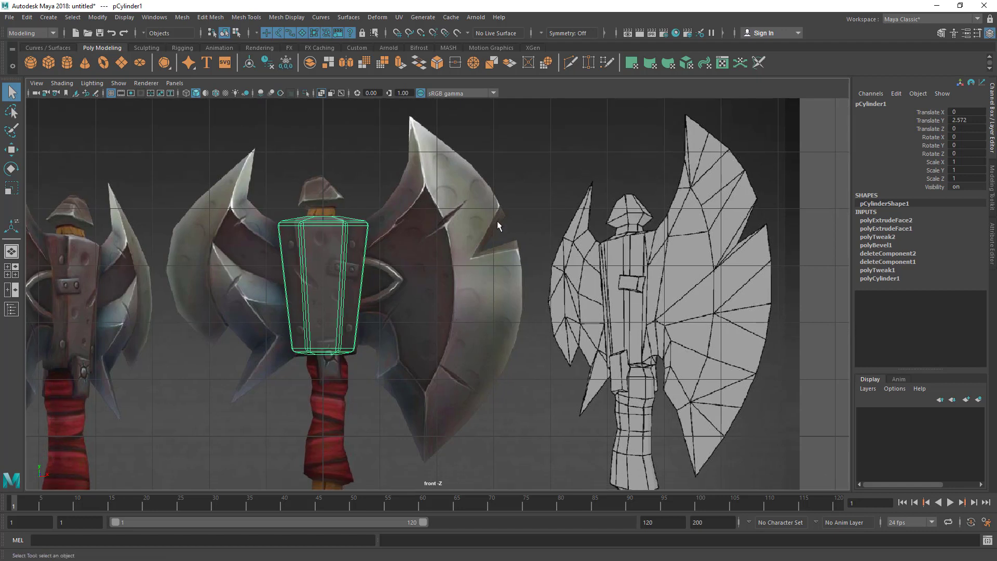
{"action": "middle_click_drag", "start_coordinate": [484, 228], "coordinate": [473, 236], "text": "alt"}
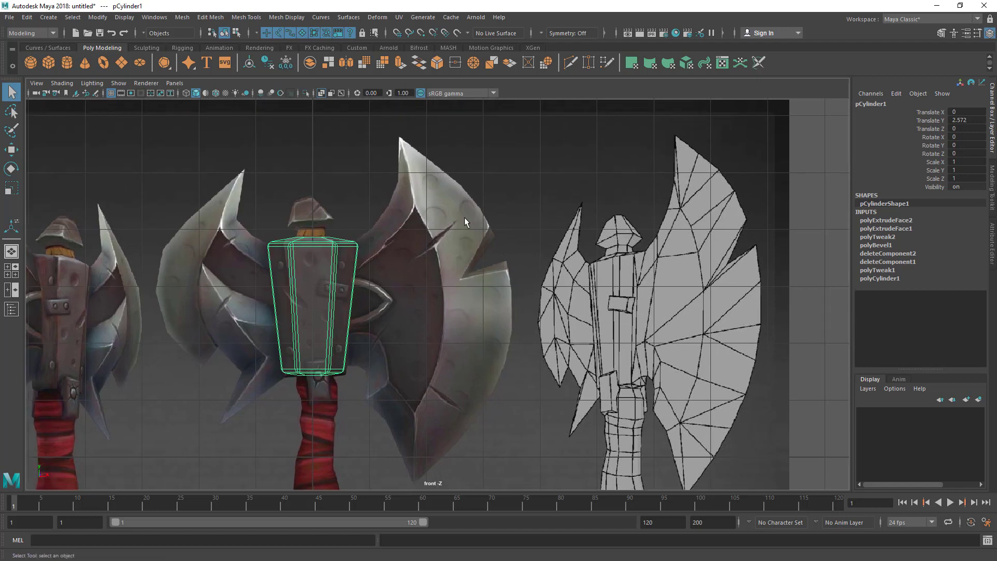
{"action": "middle_click_drag", "start_coordinate": [473, 363], "coordinate": [483, 286], "text": "alt"}
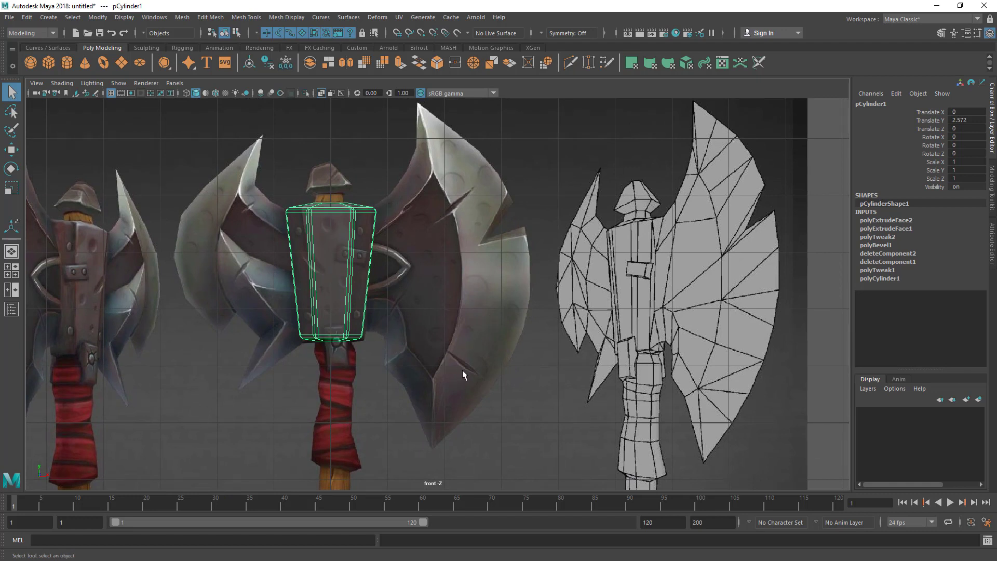
{"action": "middle_click_drag", "start_coordinate": [401, 303], "coordinate": [427, 312], "text": "alt"}
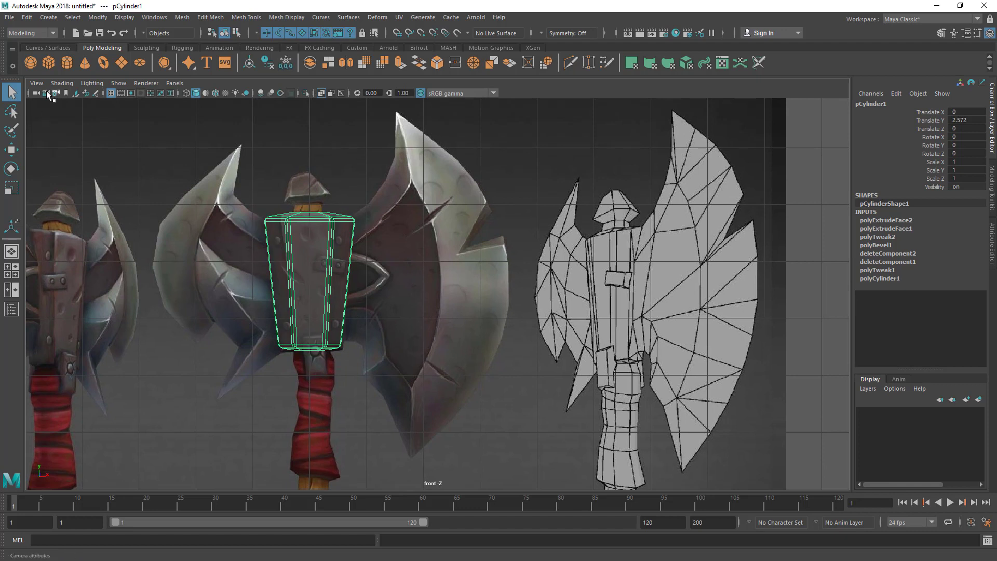
Create a polygon cube and move it over the dark inner area of the large blade, at about X 1.747, Y 2.915.
{"action": "left_click", "coordinate": [48, 61]}
{"action": "key", "text": "w"}
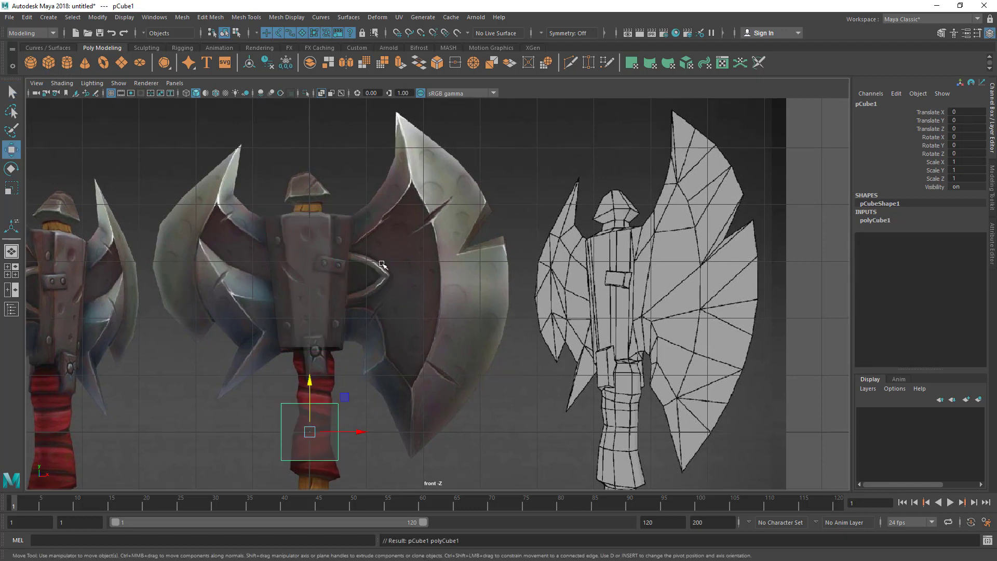
{"action": "left_click_drag", "start_coordinate": [310, 433], "coordinate": [433, 279]}
{"action": "scroll", "coordinate": [510, 356], "scroll_direction": "up", "scroll_amount": 3}
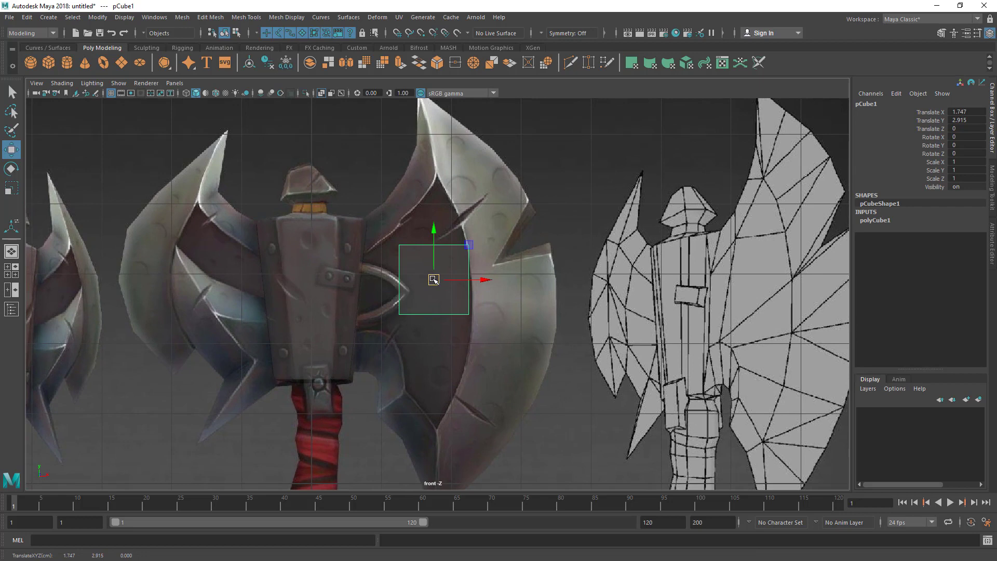
Thin the cube by scaling its depth along Z to about 0.786 in the perspective view.
{"action": "key", "text": "space"}
{"action": "key", "text": "space"}
{"action": "left_click_drag", "start_coordinate": [506, 275], "coordinate": [539, 342], "text": "alt"}
{"action": "middle_click_drag", "start_coordinate": [550, 348], "coordinate": [528, 374], "text": "alt"}
{"action": "right_click_drag", "start_coordinate": [527, 374], "coordinate": [558, 364], "text": "alt"}
{"action": "key", "text": "space"}
{"action": "key", "text": "space"}
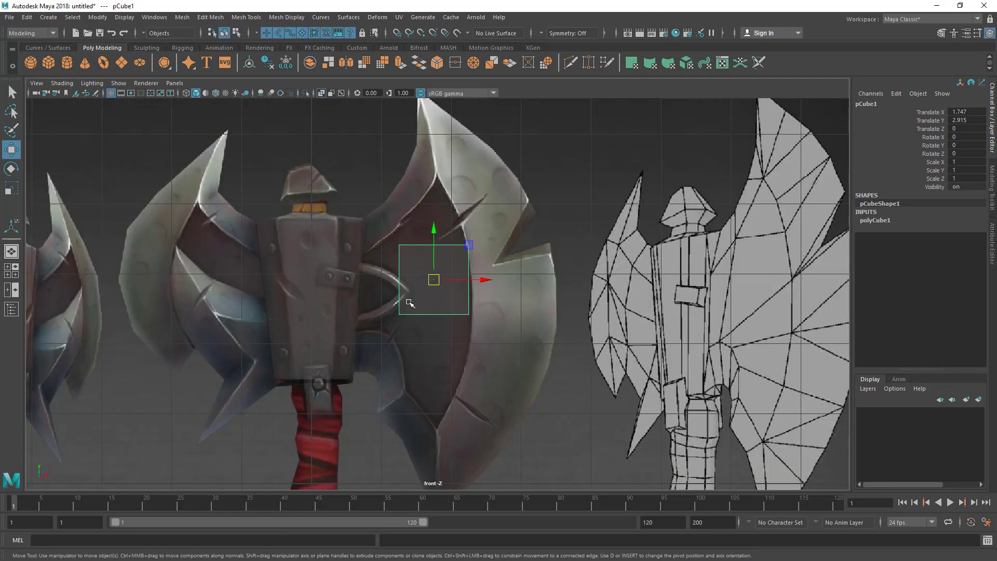
{"action": "key", "text": "space"}
{"action": "key", "text": "space"}
{"action": "left_click_drag", "start_coordinate": [469, 321], "coordinate": [522, 342], "text": "alt"}
{"action": "middle_click_drag", "start_coordinate": [530, 346], "coordinate": [484, 356], "text": "alt"}
{"action": "right_click_drag", "start_coordinate": [484, 355], "coordinate": [508, 348], "text": "alt"}
{"action": "key", "text": "r"}
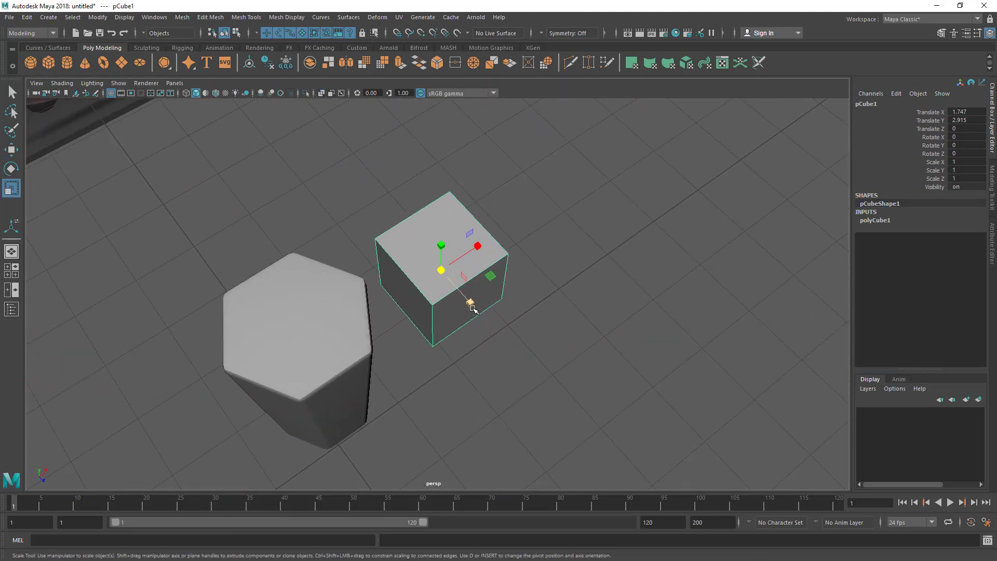
{"action": "left_click_drag", "start_coordinate": [473, 305], "coordinate": [470, 359]}
In the front view, rotate the cube about 21.7 degrees around Z and move it to about X 1.709, Y 3.288.
{"action": "key", "text": "space"}
{"action": "left_click_drag", "start_coordinate": [342, 408], "coordinate": [345, 448]}
{"action": "right_click_drag", "start_coordinate": [409, 354], "coordinate": [485, 349], "text": "alt"}
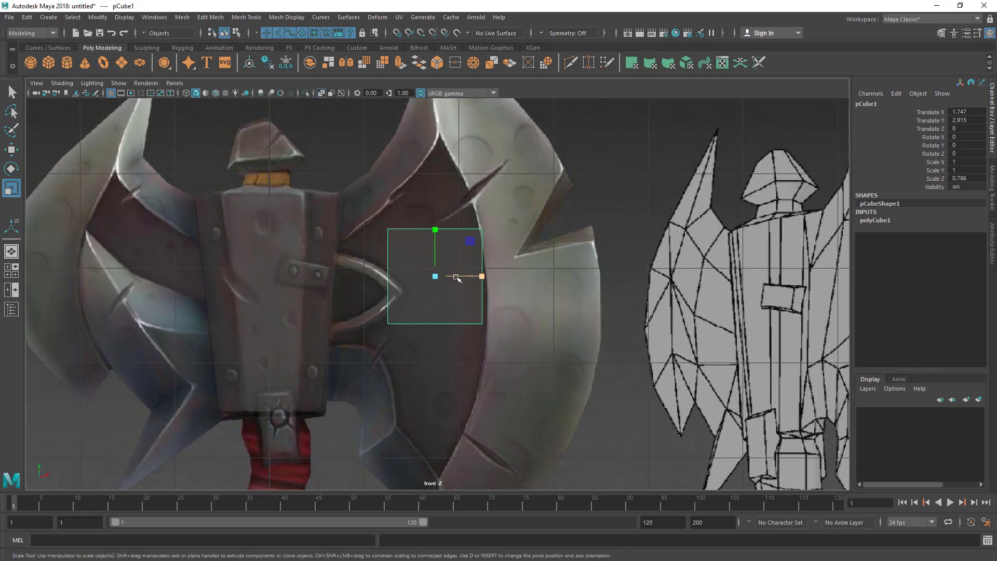
{"action": "key", "text": "w"}
{"action": "left_click_drag", "start_coordinate": [435, 229], "coordinate": [449, 203]}
{"action": "key", "text": "e"}
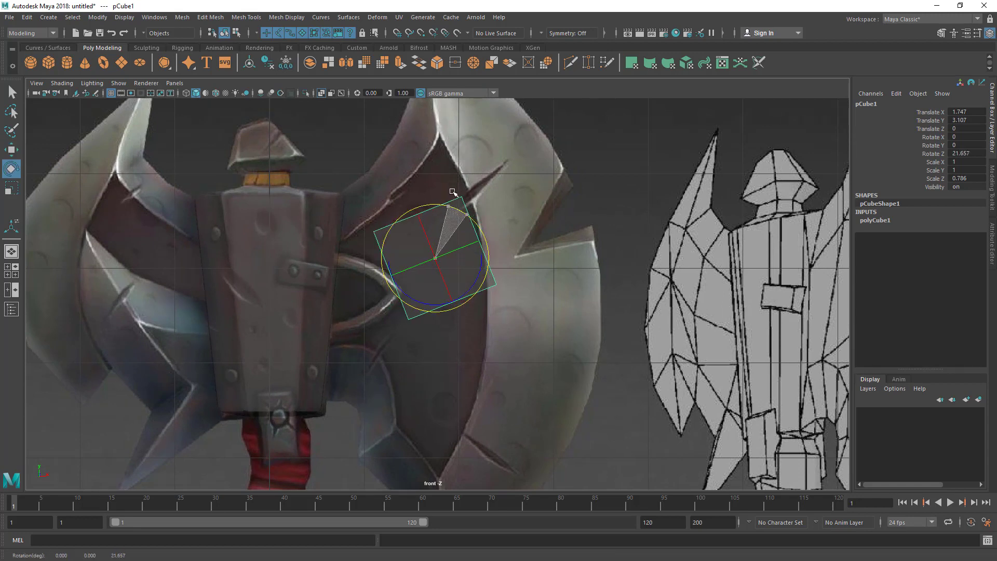
{"action": "key", "text": "w"}
{"action": "left_click_drag", "start_coordinate": [436, 258], "coordinate": [436, 242]}
{"action": "key", "text": "q"}
Extrude the cube's lower face downward and rotate the new end to follow the curve of the blade's inner area.
{"action": "middle_click_drag", "start_coordinate": [451, 301], "coordinate": [443, 268], "text": "alt"}
{"action": "key", "text": "space"}
{"action": "key", "text": "space"}
{"action": "left_click_drag", "start_coordinate": [453, 288], "coordinate": [457, 251], "text": "alt"}
{"action": "right_click", "coordinate": [455, 244]}
{"action": "left_click", "coordinate": [455, 270]}
{"action": "left_click", "coordinate": [459, 260]}
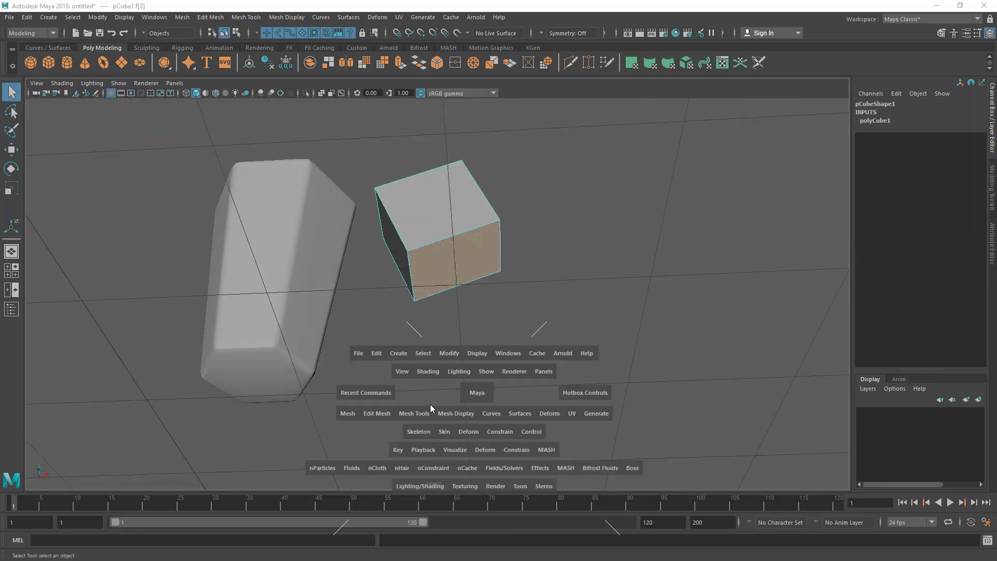
{"action": "key", "text": "space"}
{"action": "key", "text": "space"}
{"action": "right_click_drag", "start_coordinate": [396, 304], "coordinate": [400, 306], "text": "alt"}
{"action": "middle_click_drag", "start_coordinate": [400, 305], "coordinate": [443, 263], "text": "alt"}
{"action": "left_click", "coordinate": [400, 62]}
{"action": "key", "text": "w"}
{"action": "left_click_drag", "start_coordinate": [458, 240], "coordinate": [454, 317]}
{"action": "key", "text": "e"}
{"action": "left_click_drag", "start_coordinate": [479, 268], "coordinate": [493, 292]}
{"action": "key", "text": "w"}
{"action": "middle_click_drag", "start_coordinate": [499, 324], "coordinate": [508, 297], "text": "alt"}
{"action": "left_click_drag", "start_coordinate": [462, 284], "coordinate": [457, 276]}
{"action": "middle_click_drag", "start_coordinate": [469, 301], "coordinate": [475, 303], "text": "alt"}
Extrude the lower face a second time, moving it farther down and rotating it to follow the blade's curve.
{"action": "key", "text": "g"}
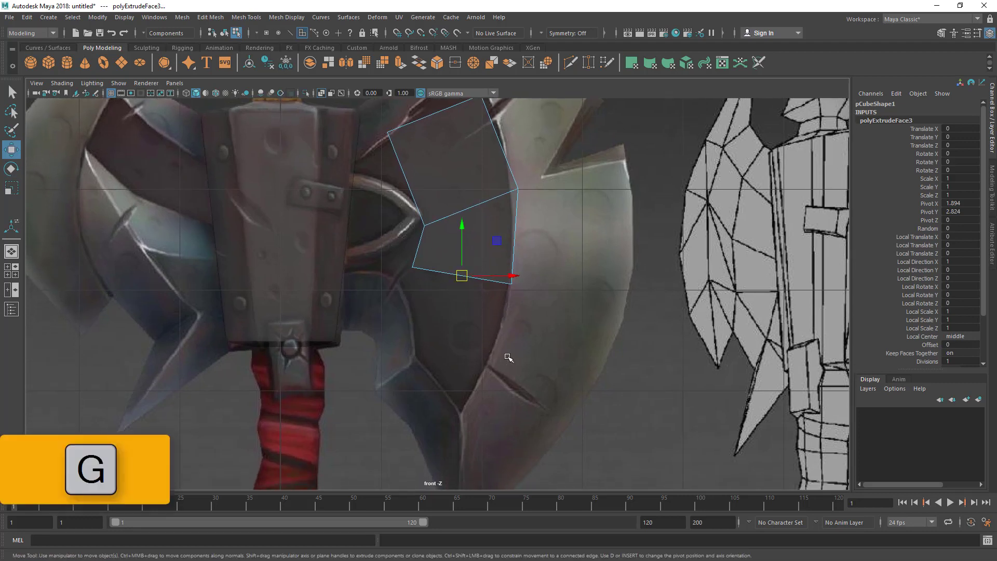
{"action": "key", "text": "w"}
{"action": "left_click_drag", "start_coordinate": [462, 276], "coordinate": [451, 328]}
{"action": "right_click_drag", "start_coordinate": [454, 345], "coordinate": [478, 383], "text": "alt"}
{"action": "middle_click_drag", "start_coordinate": [478, 383], "coordinate": [483, 342], "text": "alt"}
{"action": "key", "text": "e"}
{"action": "left_click_drag", "start_coordinate": [502, 259], "coordinate": [503, 330]}
{"action": "key", "text": "q"}
{"action": "middle_click_drag", "start_coordinate": [425, 298], "coordinate": [421, 341], "text": "alt"}
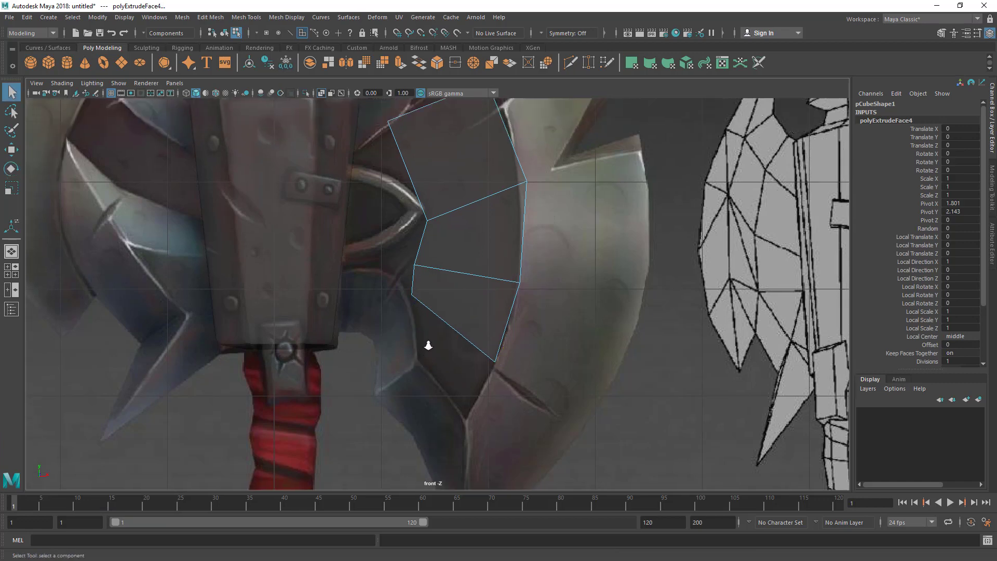
{"action": "right_click_drag", "start_coordinate": [421, 341], "coordinate": [435, 332], "text": "alt"}
Move the lower vertices onto the reference outline, bringing the end vertices down to the bottom point of the inner blade area.
{"action": "right_click_drag", "start_coordinate": [455, 259], "coordinate": [389, 252]}
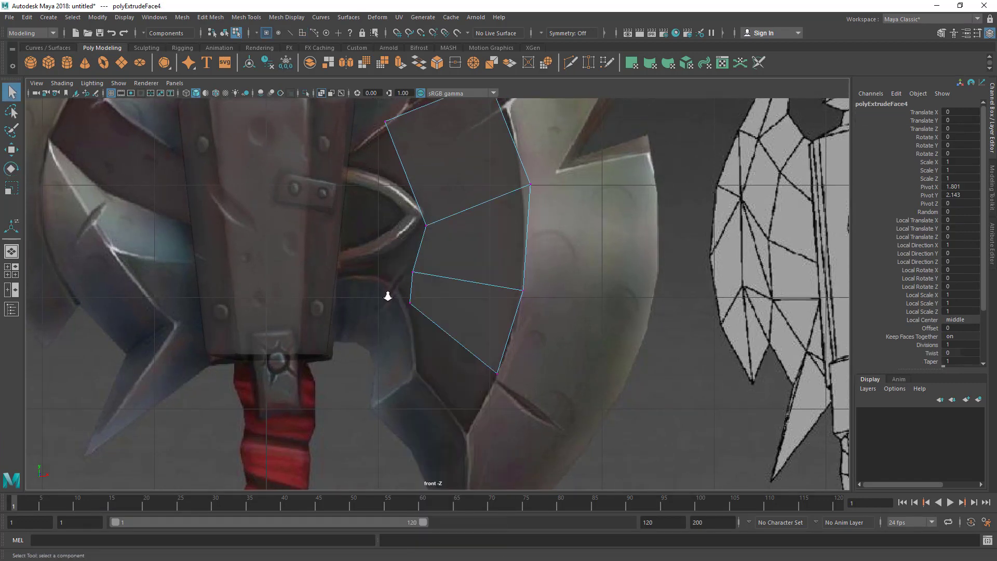
{"action": "scroll", "coordinate": [409, 272], "scroll_direction": "up", "scroll_amount": 1}
{"action": "key", "text": "w"}
{"action": "left_click_drag", "start_coordinate": [441, 290], "coordinate": [419, 263]}
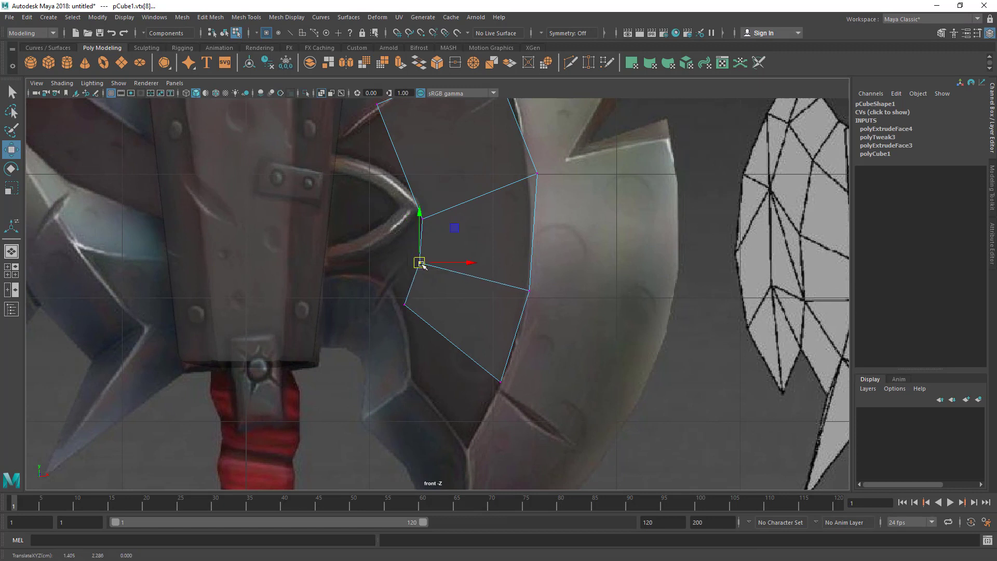
{"action": "left_click", "coordinate": [404, 305]}
{"action": "left_click_drag", "start_coordinate": [404, 305], "coordinate": [410, 380]}
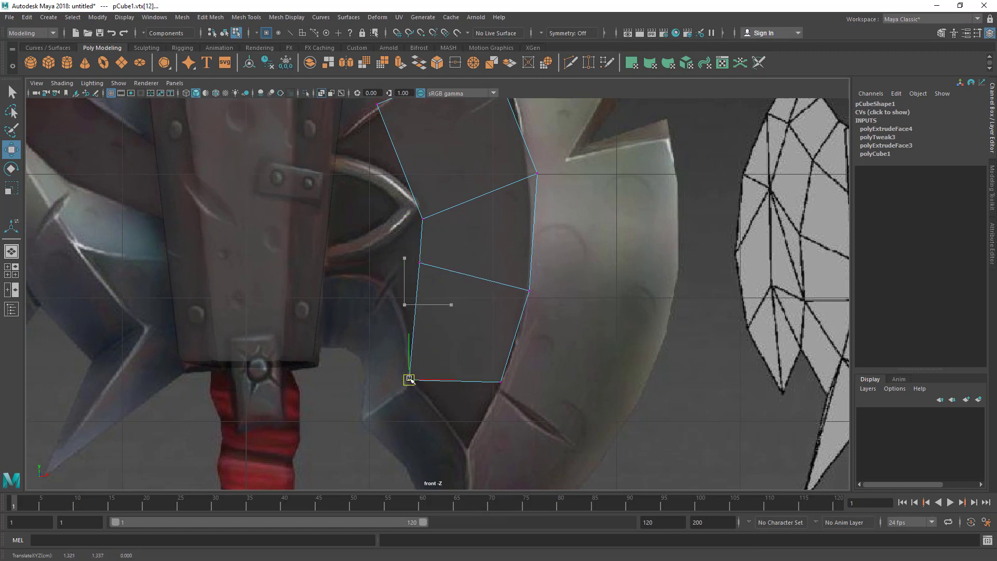
{"action": "left_click_drag", "start_coordinate": [486, 364], "coordinate": [469, 452]}
{"action": "middle_click_drag", "start_coordinate": [575, 317], "coordinate": [565, 354], "text": "alt"}
{"action": "right_click_drag", "start_coordinate": [564, 354], "coordinate": [439, 551], "text": "alt"}
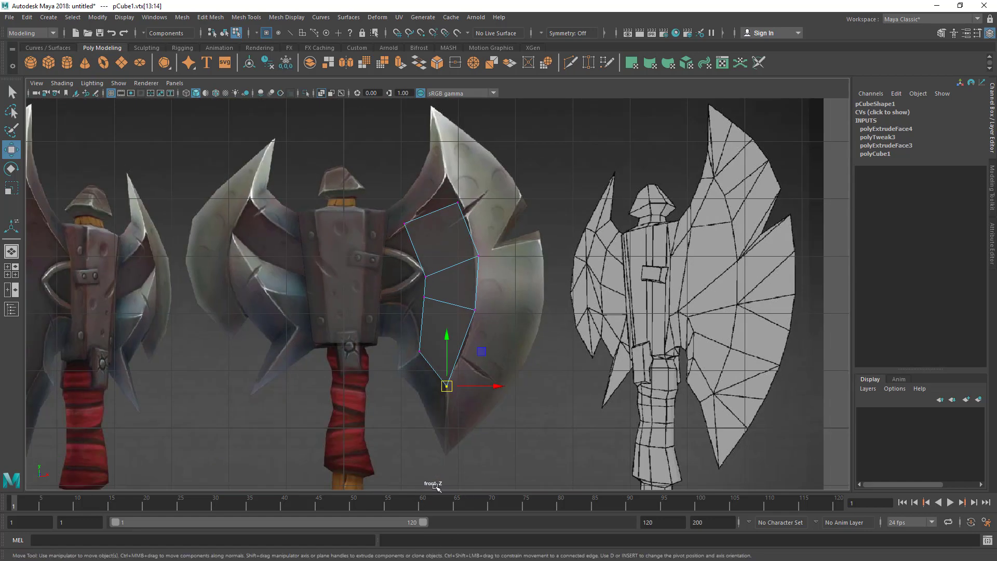
Lower the inner vertices of the third row and fit the top row's vertices to the upper point of the inner blade area.
{"action": "scroll", "coordinate": [416, 353], "scroll_direction": "up", "scroll_amount": 3}
{"action": "left_click", "coordinate": [418, 295]}
{"action": "left_click_drag", "start_coordinate": [418, 295], "coordinate": [422, 319]}
{"action": "middle_click_drag", "start_coordinate": [502, 264], "coordinate": [513, 335], "text": "alt"}
{"action": "left_click", "coordinate": [487, 202]}
{"action": "left_click_drag", "start_coordinate": [486, 202], "coordinate": [468, 154]}
{"action": "left_click", "coordinate": [394, 239]}
{"action": "left_click_drag", "start_coordinate": [394, 242], "coordinate": [413, 229]}
Adjust the two middle rows of vertices to the blade's inner and outer curves, and return to object mode.
{"action": "left_click", "coordinate": [432, 331]}
{"action": "left_click_drag", "start_coordinate": [432, 331], "coordinate": [432, 303]}
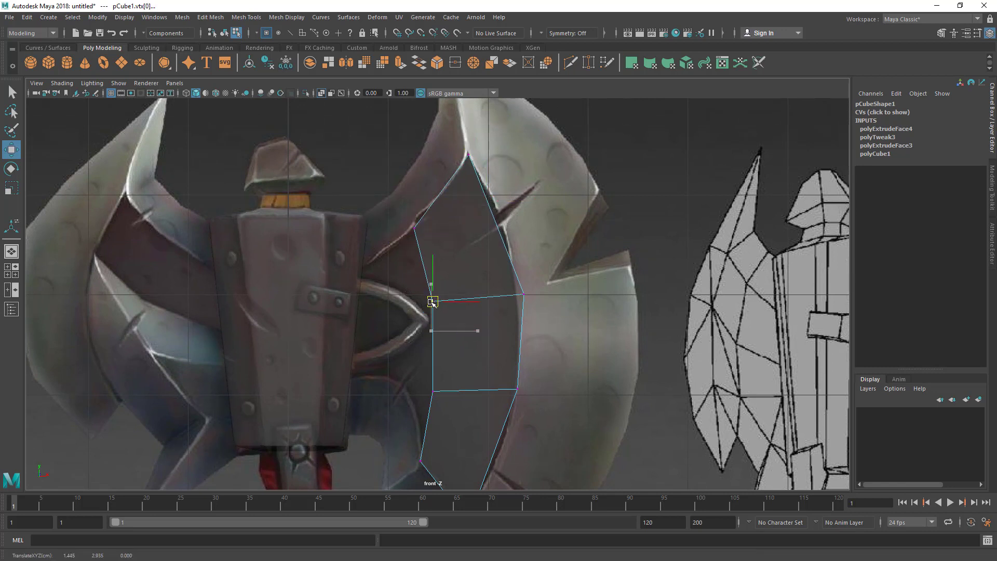
{"action": "left_click", "coordinate": [523, 295]}
{"action": "left_click_drag", "start_coordinate": [523, 295], "coordinate": [519, 279]}
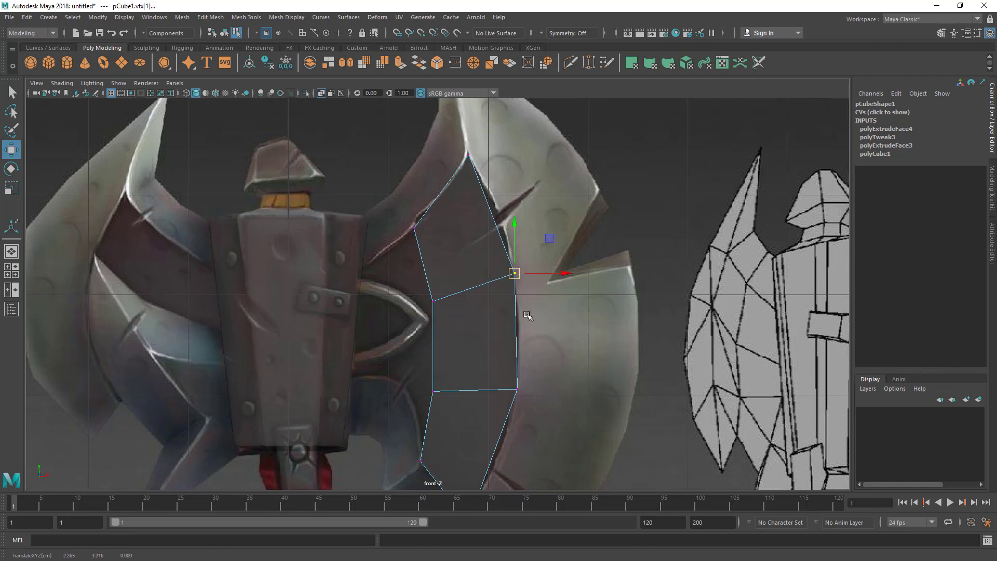
{"action": "middle_click_drag", "start_coordinate": [538, 366], "coordinate": [536, 297], "text": "alt"}
{"action": "left_click", "coordinate": [518, 325]}
{"action": "left_click_drag", "start_coordinate": [519, 325], "coordinate": [513, 350]}
{"action": "left_click", "coordinate": [433, 327]}
{"action": "left_click_drag", "start_coordinate": [434, 327], "coordinate": [434, 339]}
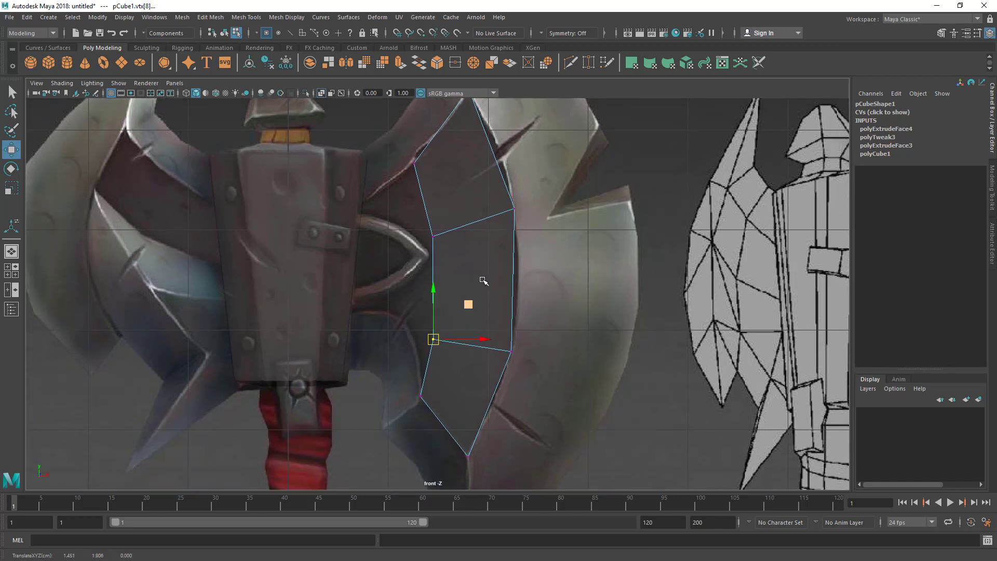
{"action": "middle_click_drag", "start_coordinate": [480, 293], "coordinate": [481, 318], "text": "alt"}
{"action": "left_click", "coordinate": [433, 260]}
{"action": "left_click_drag", "start_coordinate": [442, 261], "coordinate": [443, 251]}
{"action": "key", "text": "q"}
{"action": "right_click_drag", "start_coordinate": [472, 249], "coordinate": [600, 185]}
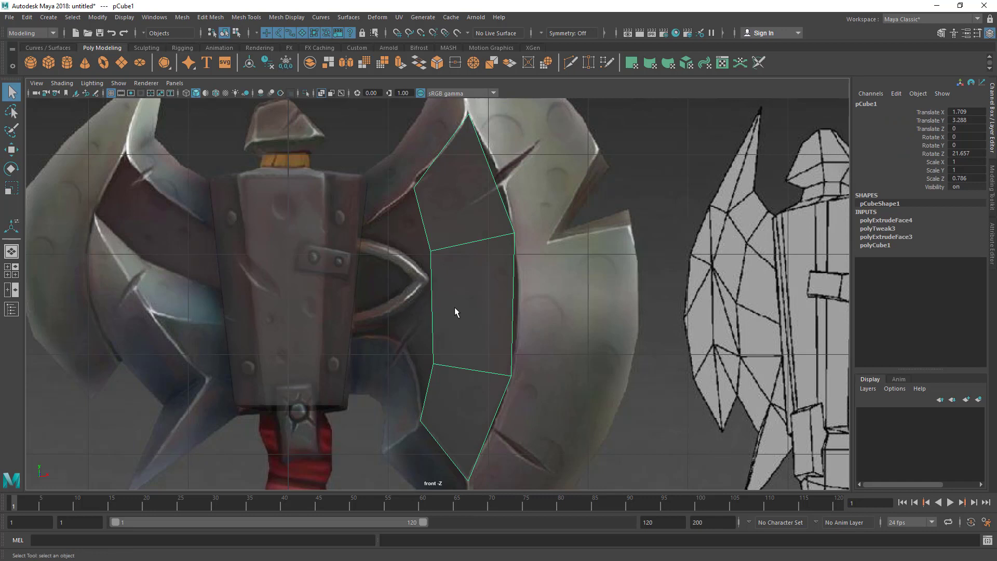
Try inserting an edge loop across the middle segment of the blade mesh, and undo it.
{"action": "left_click", "coordinate": [254, 18]}
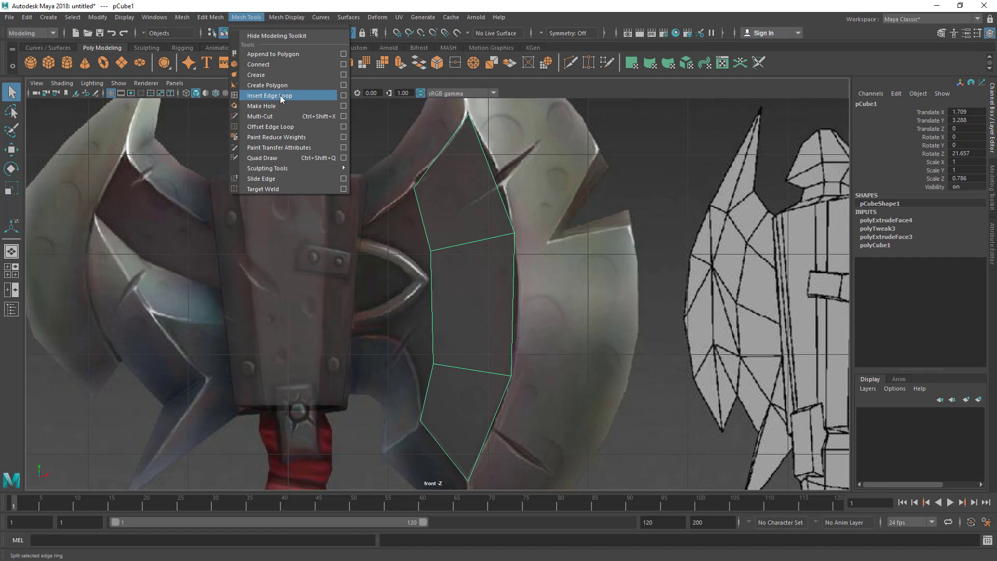
{"action": "left_click", "coordinate": [268, 96]}
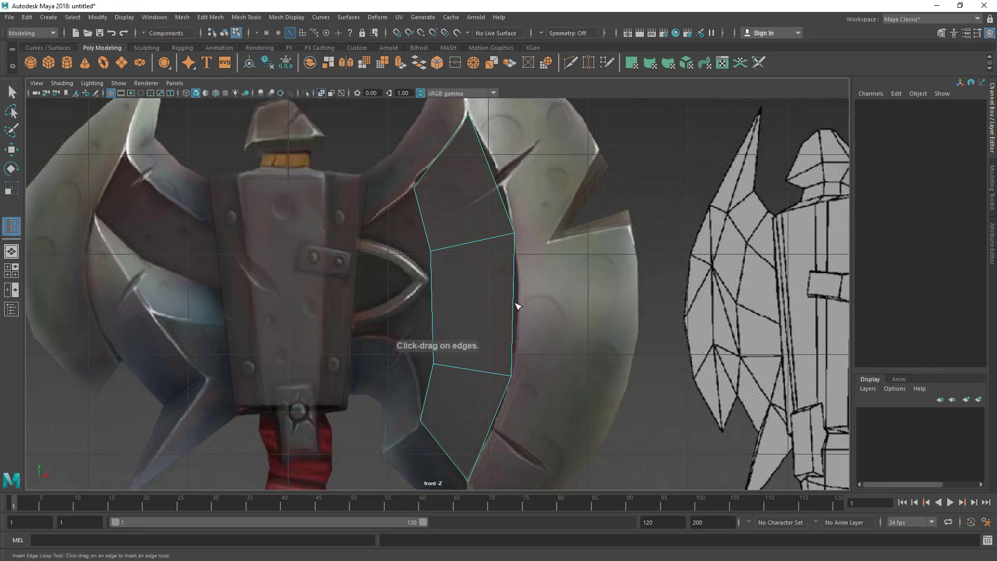
{"action": "left_click_drag", "start_coordinate": [515, 307], "coordinate": [515, 307]}
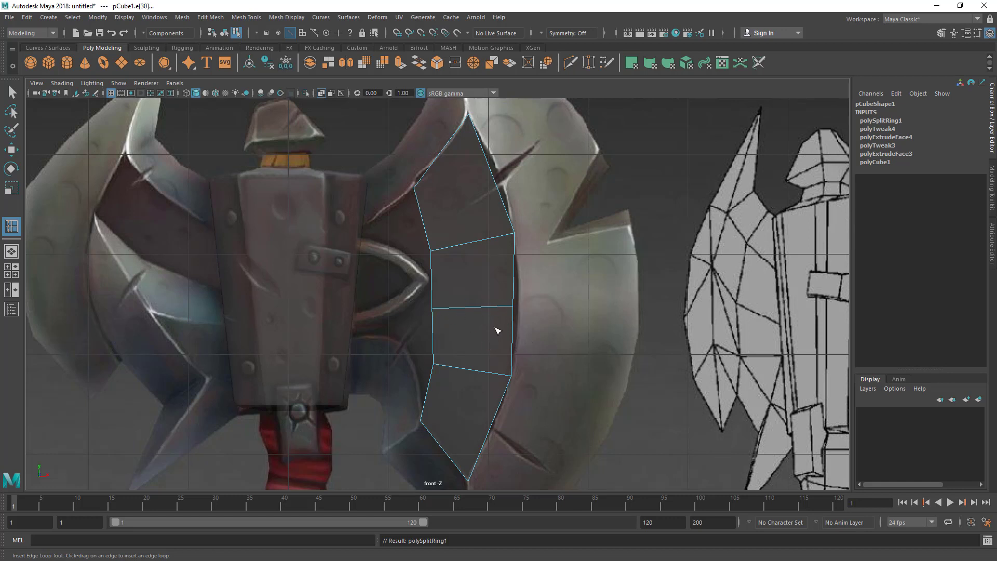
{"action": "key", "text": "ctrl+z"}
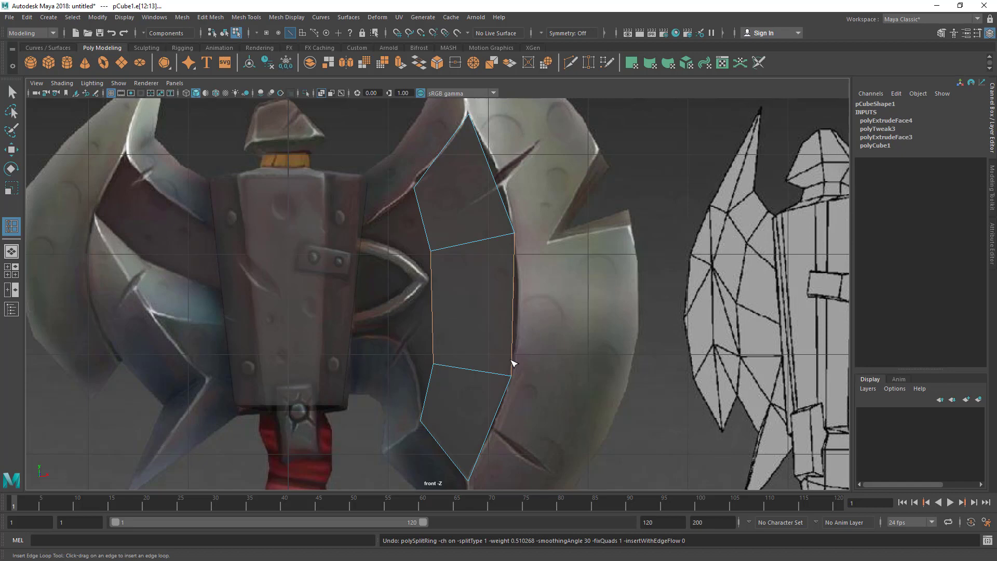
Open the Insert Edge Loop tool settings for the blade mesh and enable Insert with edge flow.
{"action": "right_click_drag", "start_coordinate": [475, 257], "coordinate": [403, 208]}
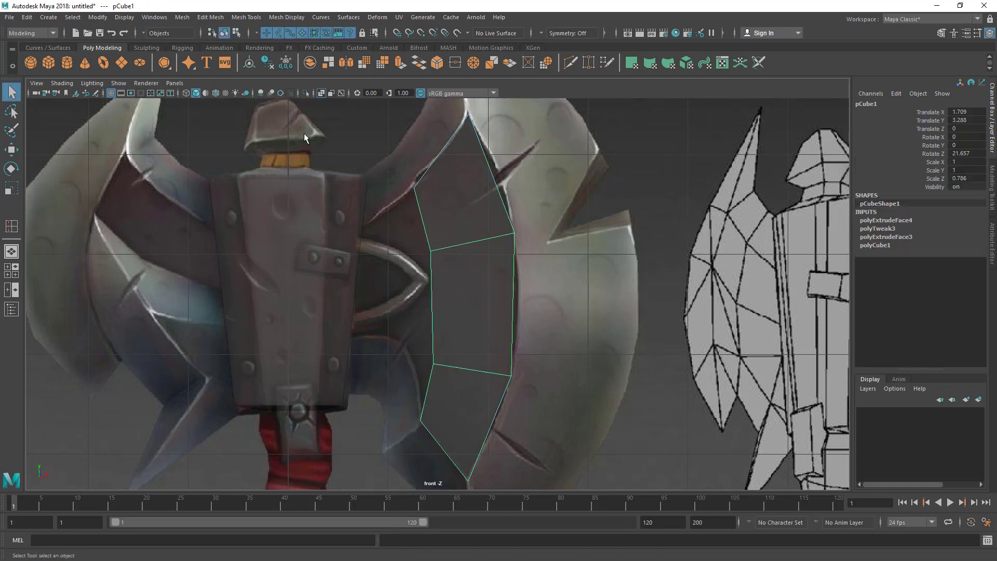
{"action": "left_click", "coordinate": [246, 18]}
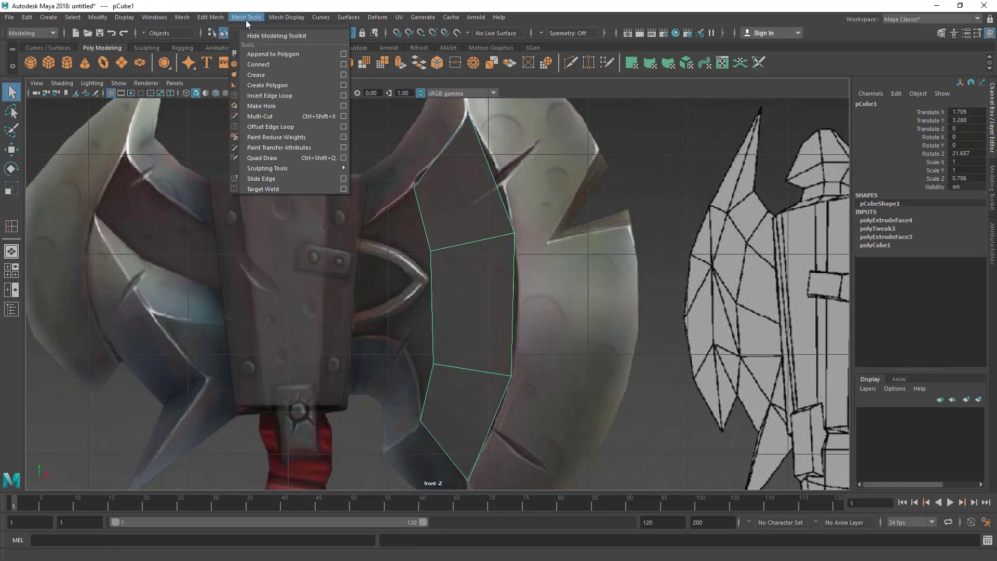
{"action": "left_click", "coordinate": [342, 98]}
{"action": "left_click_drag", "start_coordinate": [254, 100], "coordinate": [200, 64]}
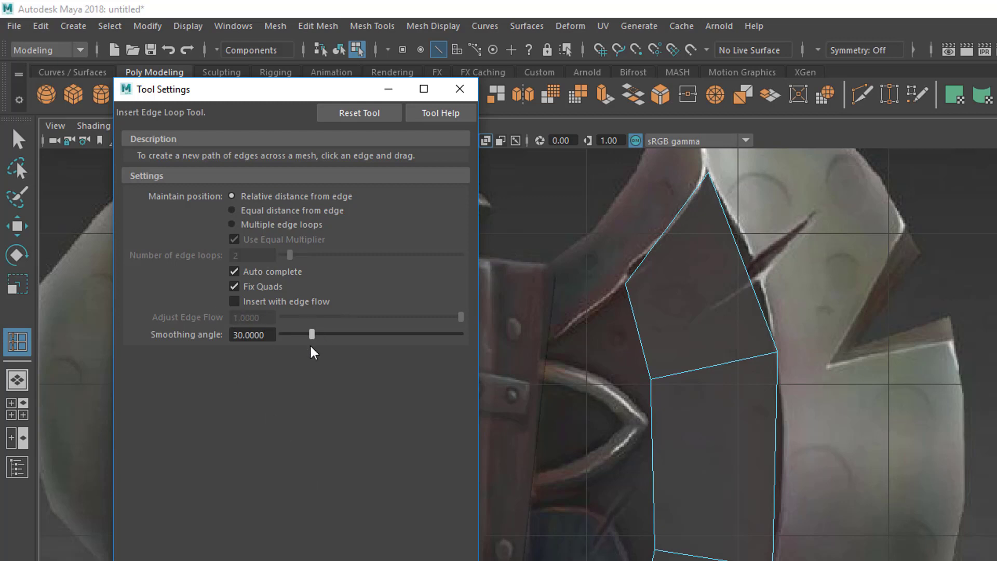
{"action": "left_click", "coordinate": [234, 301]}
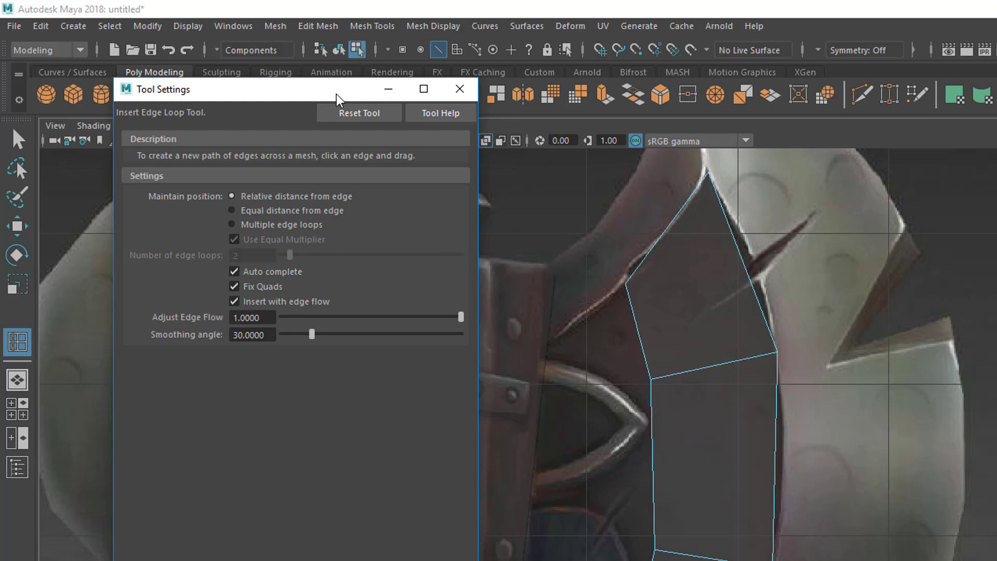
Insert an edge loop with edge flow across the middle segment of the blade mesh and close the tool settings.
{"action": "left_click_drag", "start_coordinate": [329, 91], "coordinate": [293, 85]}
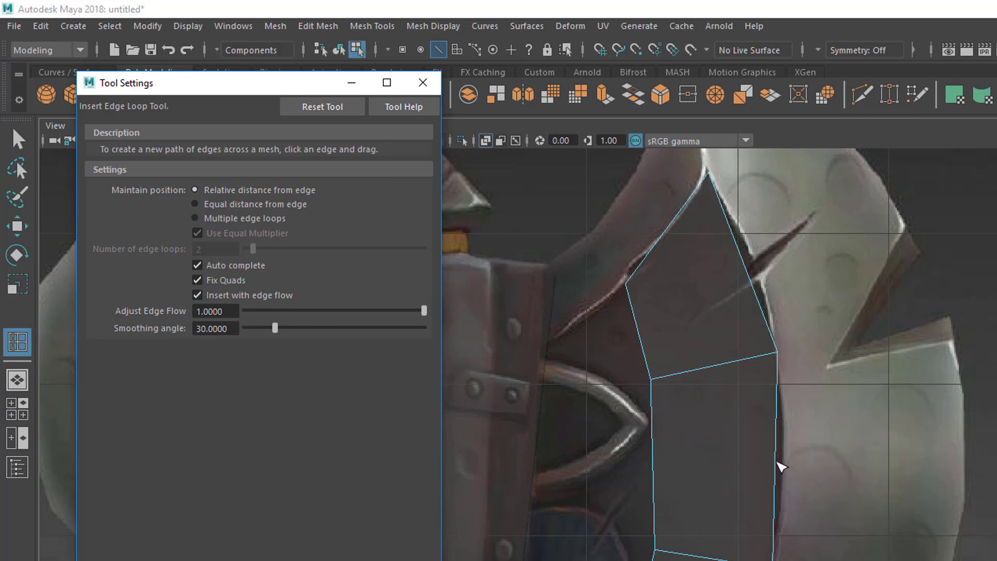
{"action": "left_click_drag", "start_coordinate": [779, 462], "coordinate": [779, 462]}
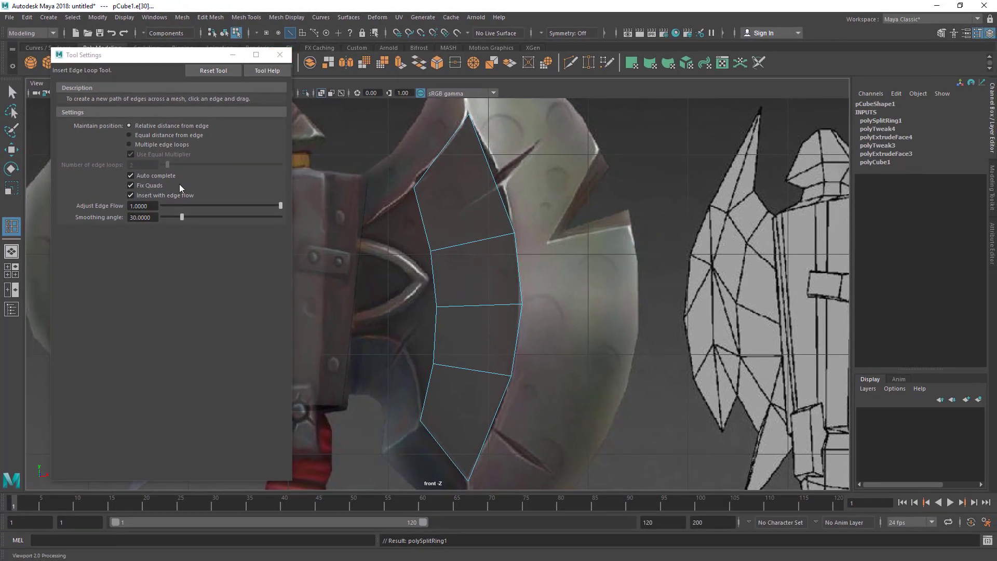
{"action": "left_click", "coordinate": [279, 55]}
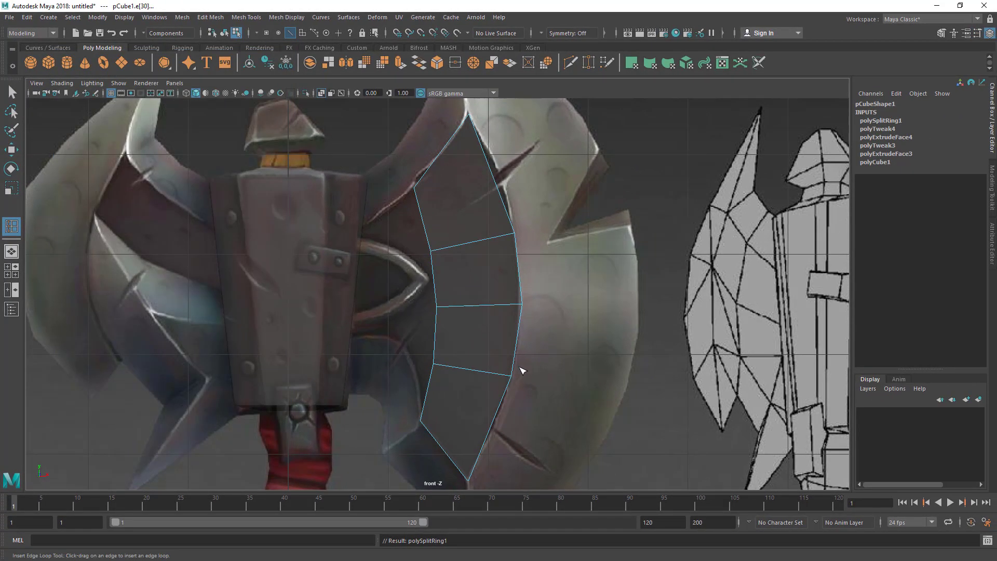
{"action": "key", "text": "q"}
Move the outer vertices of the lower and middle rows to fit the outer curve of the inner blade area.
{"action": "middle_click_drag", "start_coordinate": [441, 328], "coordinate": [427, 363], "text": "alt"}
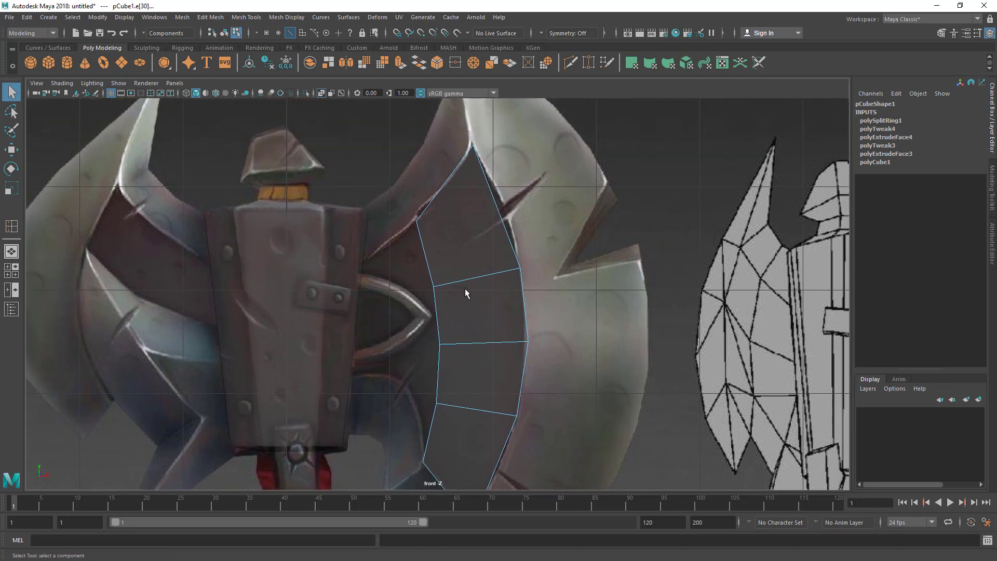
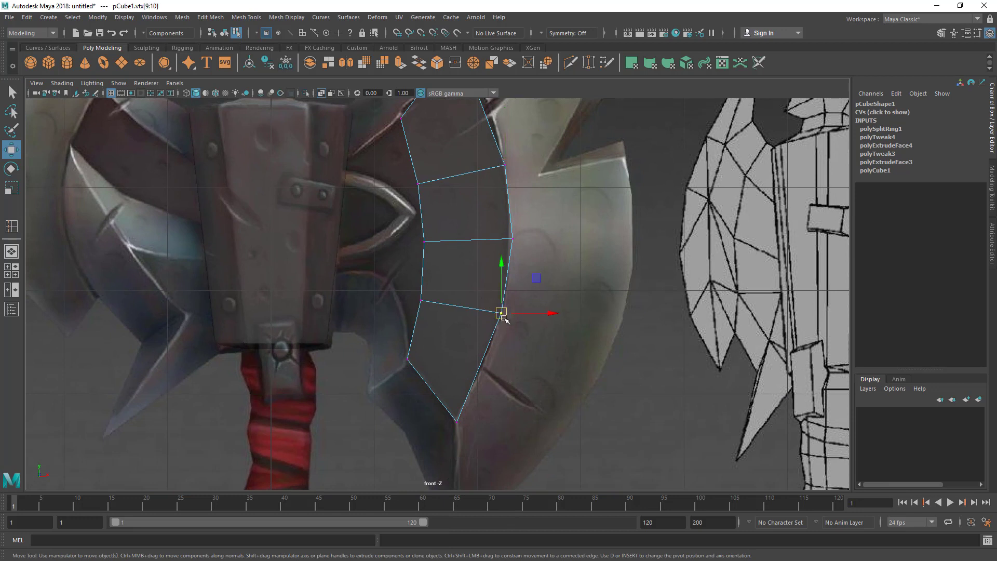
{"action": "key", "text": "q"}
{"action": "middle_click_drag", "start_coordinate": [523, 312], "coordinate": [532, 355], "text": "alt"}
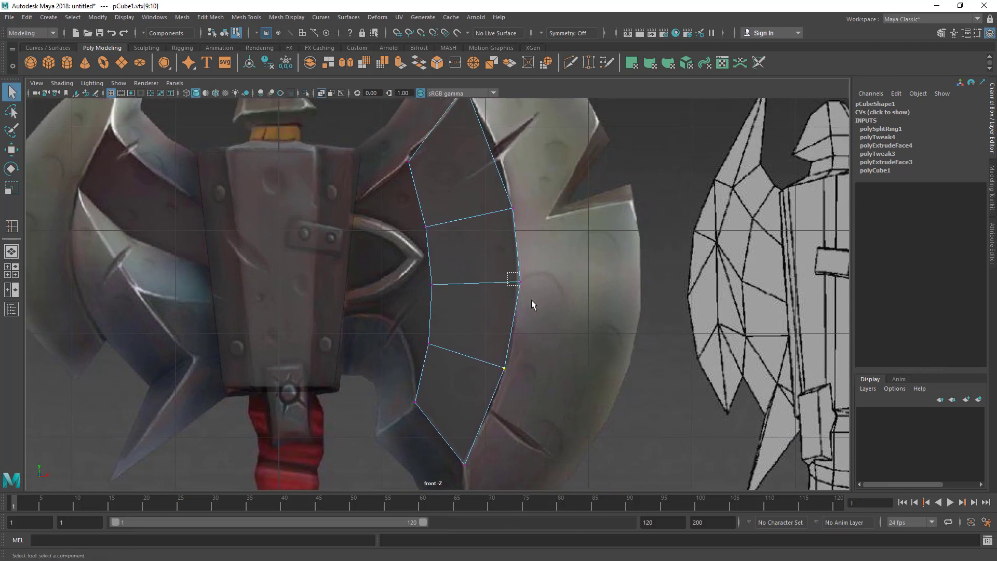
{"action": "mouse_move", "coordinate": [508, 271]}
{"action": "left_mouse_down"}
{"action": "mouse_move", "coordinate": [524, 292]}
{"action": "mouse_move", "coordinate": [517, 284]}
{"action": "left_mouse_up"}
{"action": "key", "text": "w"}
{"action": "key", "text": "q"}
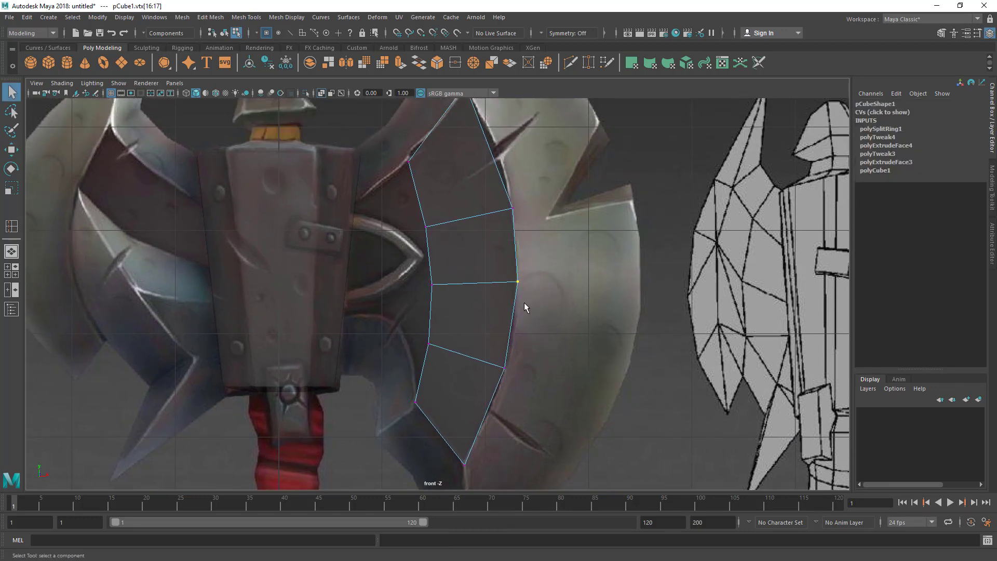
Select the three adjacent inner side faces of the blade above its lower segments in the perspective view.
{"action": "middle_click_drag", "start_coordinate": [466, 285], "coordinate": [493, 309], "text": "alt"}
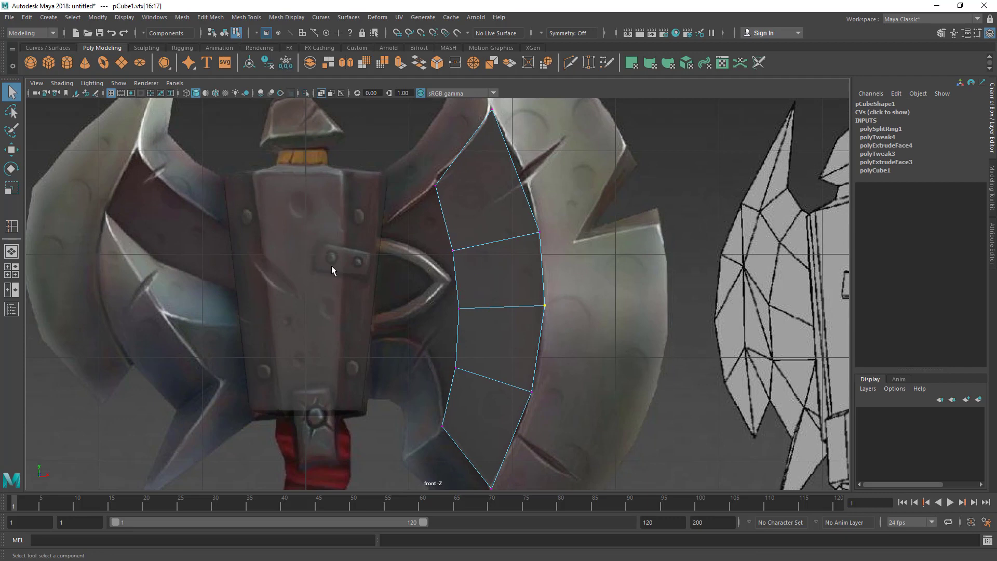
{"action": "key", "text": "space"}
{"action": "key", "text": "space"}
{"action": "left_click_drag", "start_coordinate": [529, 282], "coordinate": [456, 304], "text": "alt"}
{"action": "right_click_drag", "start_coordinate": [456, 309], "coordinate": [455, 283]}
{"action": "left_click_drag", "start_coordinate": [413, 211], "coordinate": [420, 327]}
Compare the selected inner faces with the part joining the axe body in the front reference image.
{"action": "key", "text": "space"}
{"action": "key", "text": "space"}
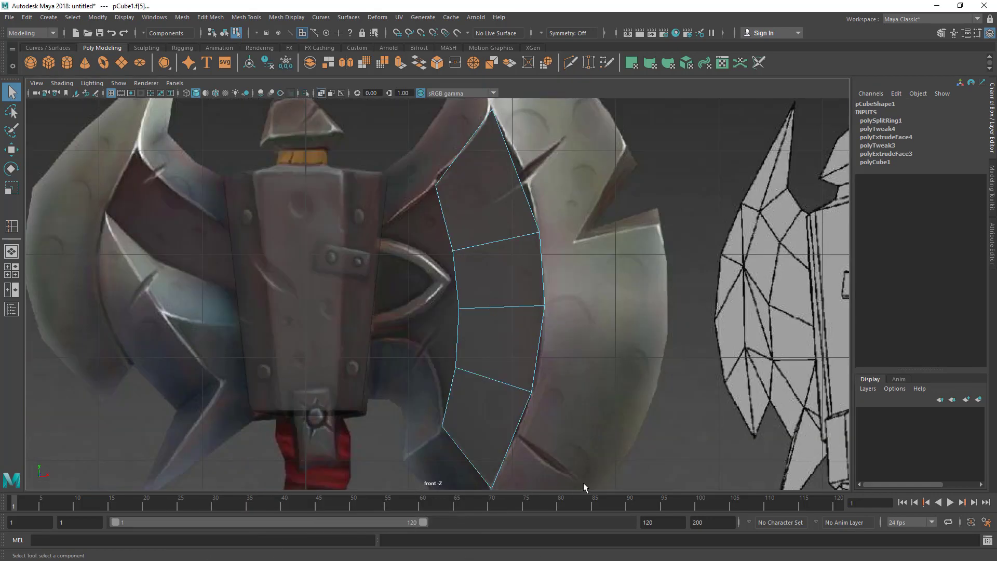
{"action": "key", "text": "space"}
{"action": "key", "text": "space"}
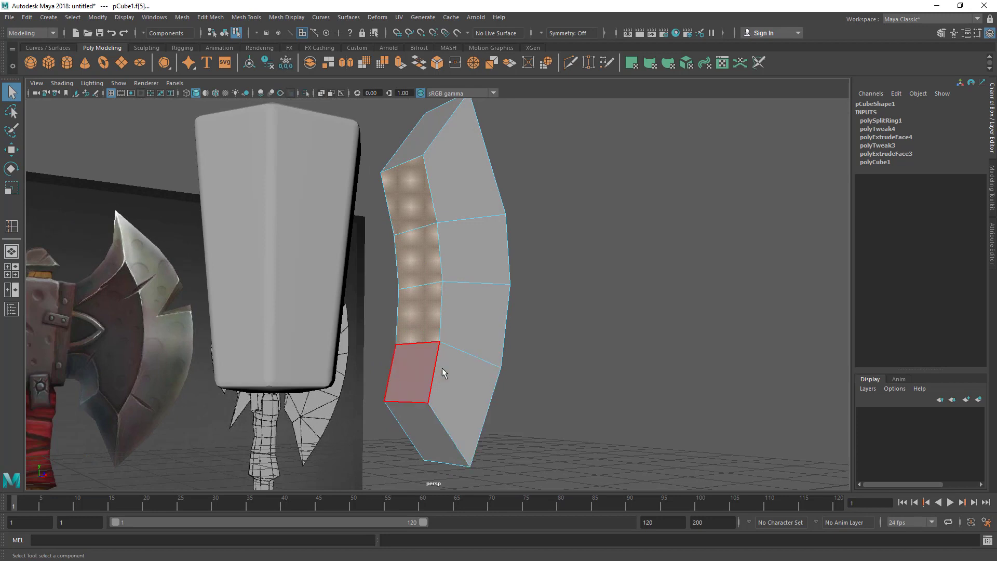
{"action": "key", "text": "space"}
{"action": "key", "text": "space"}
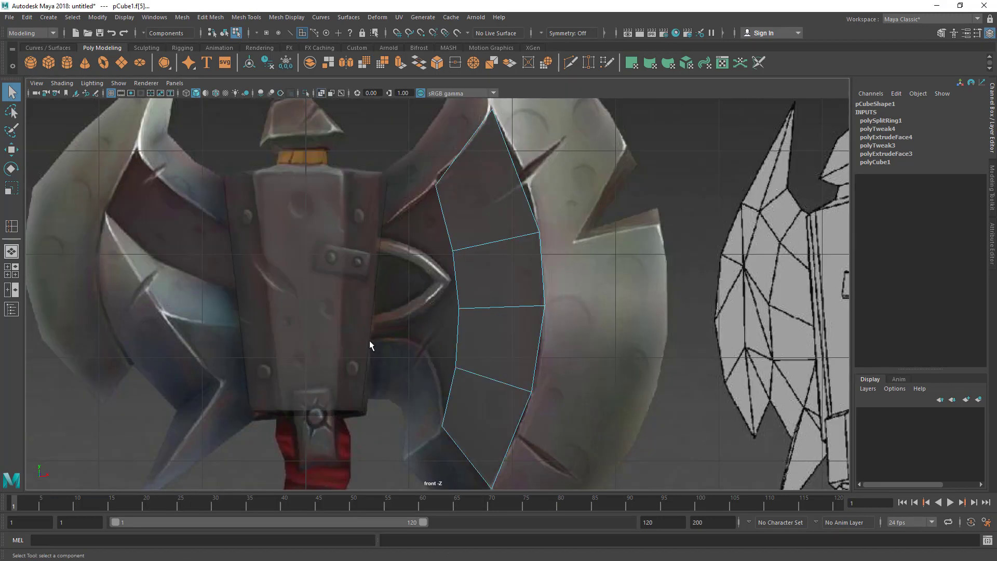
{"action": "key", "text": "space"}
{"action": "key", "text": "space"}
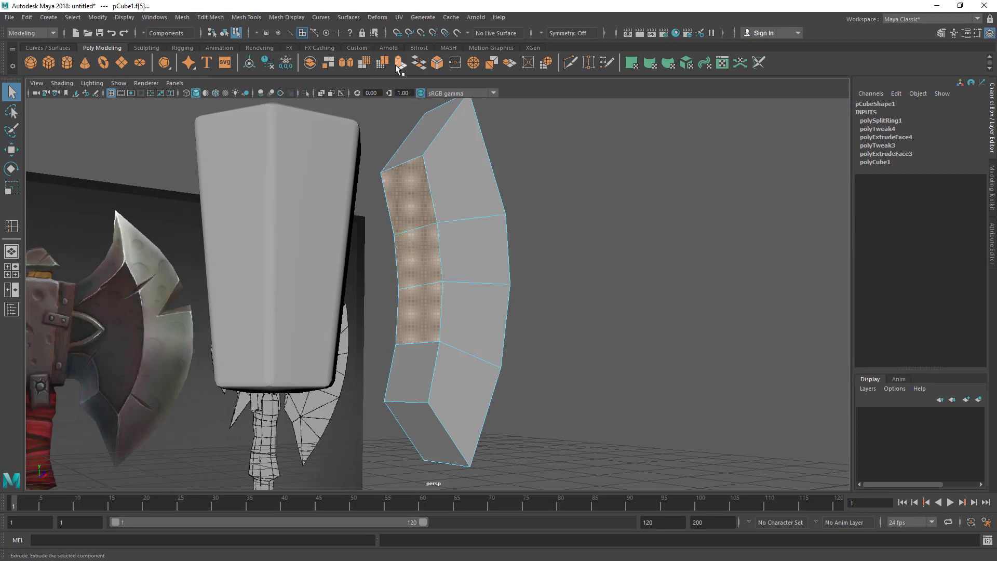
Apply Extrude Face to the three selected inner faces of the blade.
{"action": "left_click", "coordinate": [210, 17]}
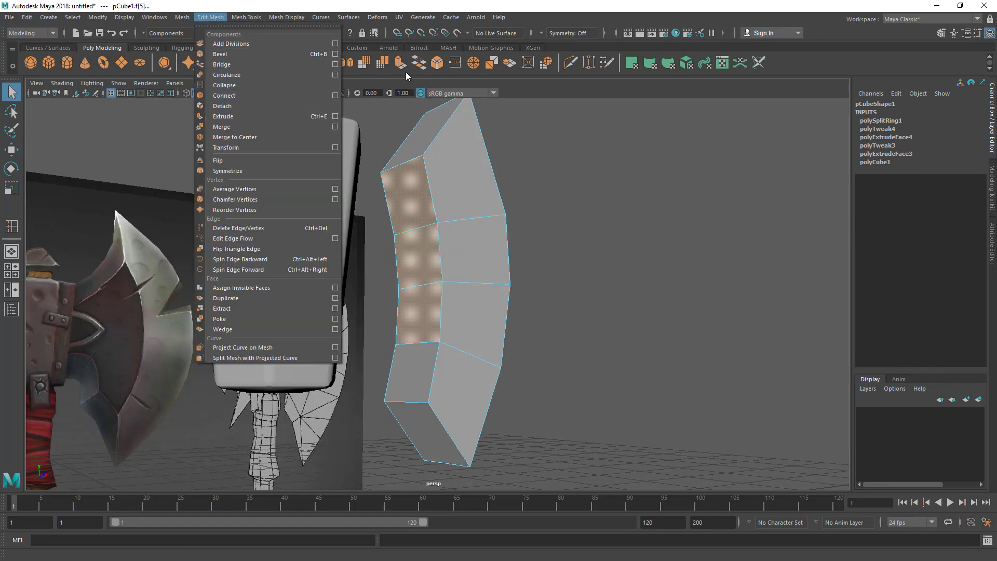
{"action": "left_click", "coordinate": [544, 1]}
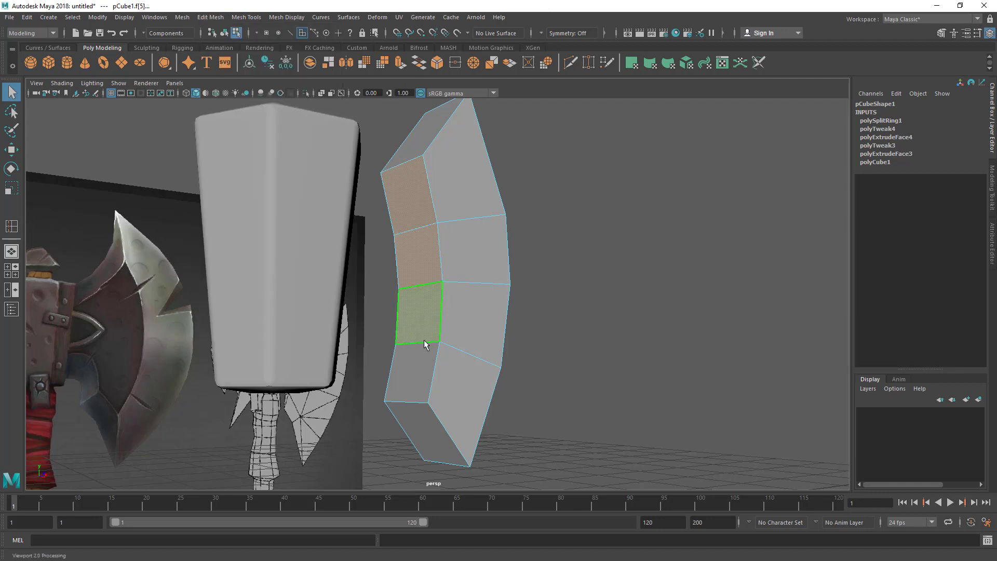
{"action": "left_click", "coordinate": [410, 305], "text": "shift"}
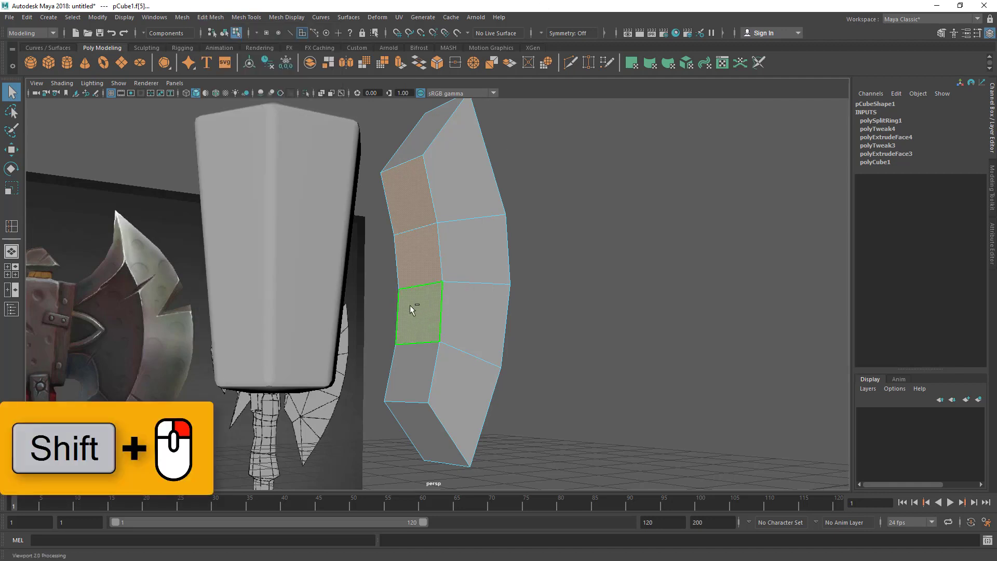
{"action": "right_click", "coordinate": [421, 240], "text": "shift"}
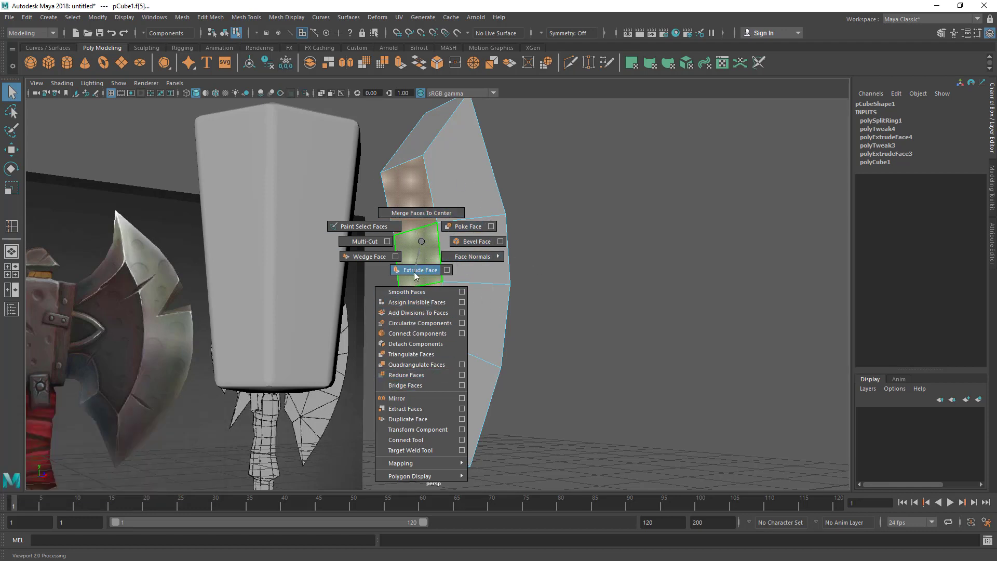
{"action": "right_click", "coordinate": [419, 240], "text": "shift"}
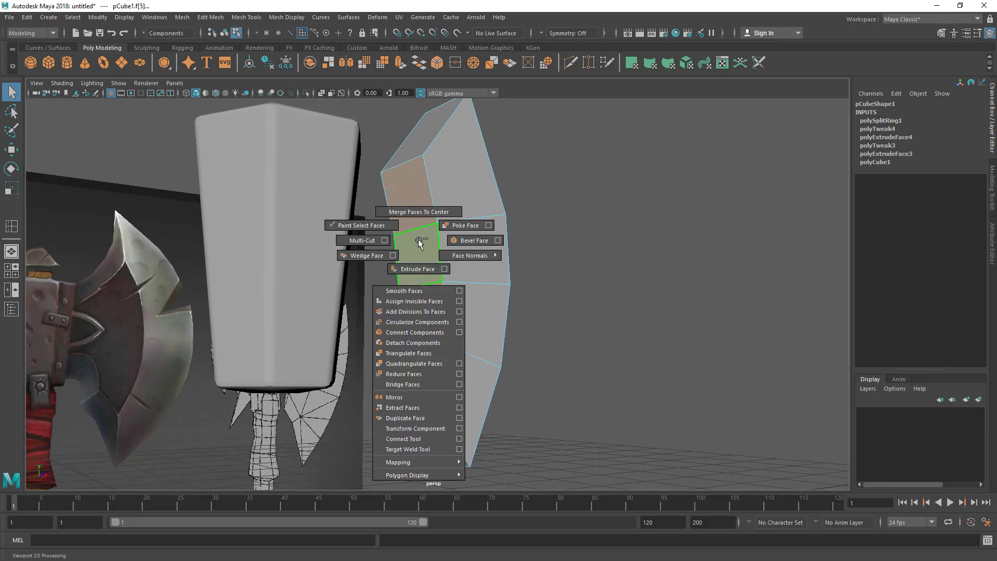
{"action": "left_click", "coordinate": [417, 269]}
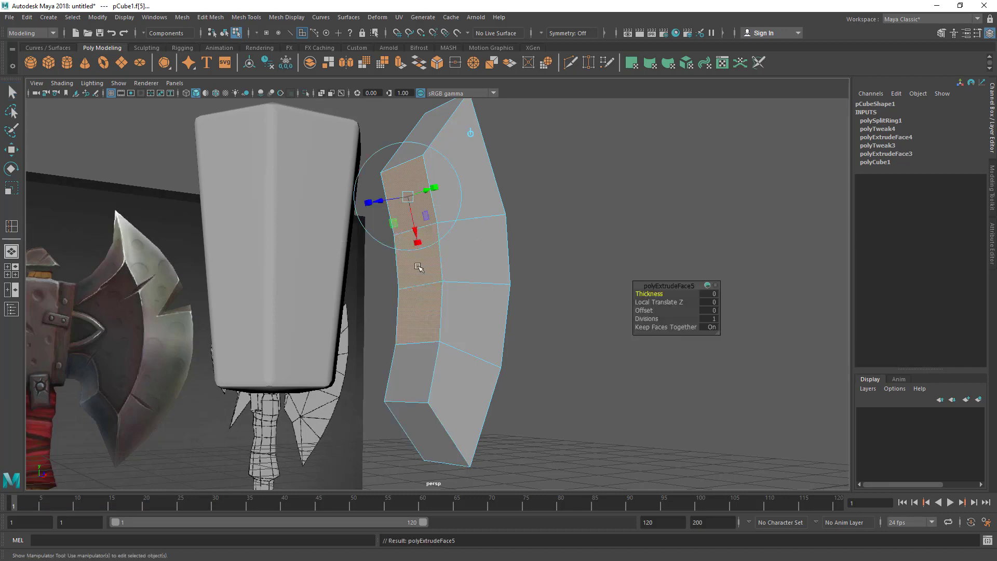
Move the extruded faces toward the edge of the axe body in the front view.
{"action": "key", "text": "space"}
{"action": "key", "text": "space"}
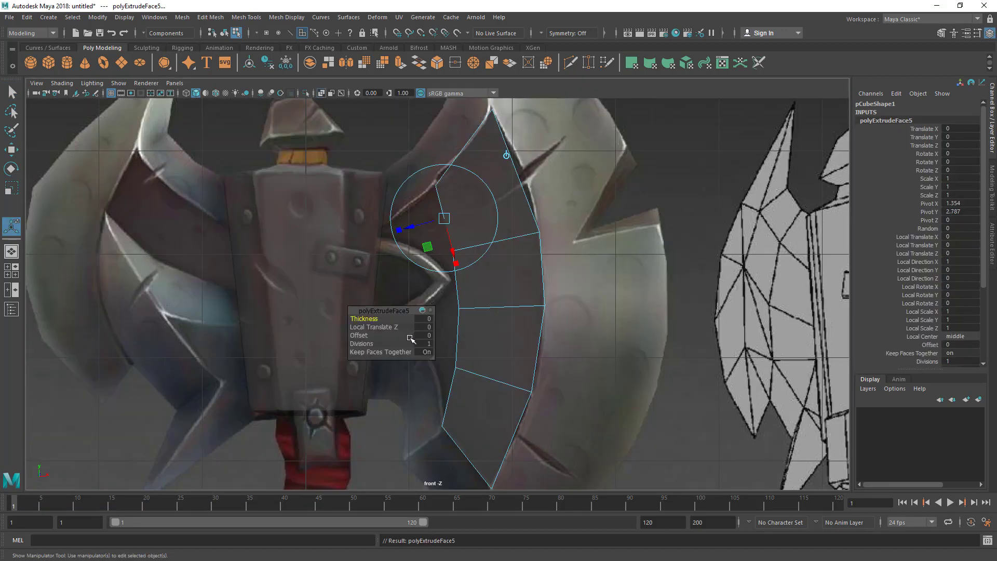
{"action": "key", "text": "w"}
{"action": "left_click_drag", "start_coordinate": [446, 271], "coordinate": [386, 314]}
{"action": "key", "text": "q"}
{"action": "middle_click_drag", "start_coordinate": [387, 319], "coordinate": [392, 295], "text": "alt"}
{"action": "scroll", "coordinate": [403, 275], "scroll_direction": "up", "scroll_amount": 1}
Move the three lower rows of vertices at the extrusion's inner end up and against the axe body's edge.
{"action": "right_click_drag", "start_coordinate": [422, 241], "coordinate": [370, 269]}
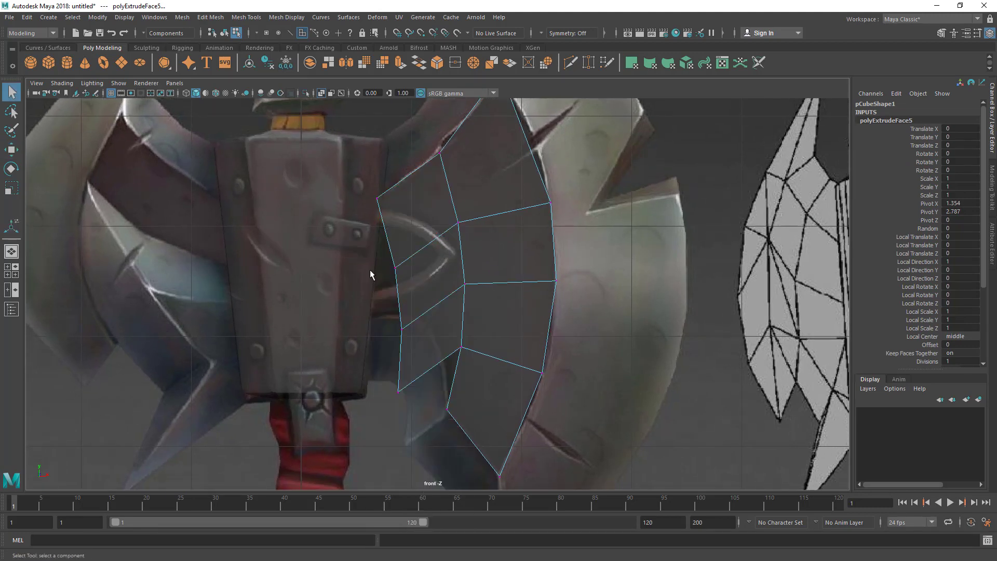
{"action": "left_click_drag", "start_coordinate": [409, 285], "coordinate": [411, 287]}
{"action": "key", "text": "w"}
{"action": "left_click_drag", "start_coordinate": [395, 268], "coordinate": [379, 232]}
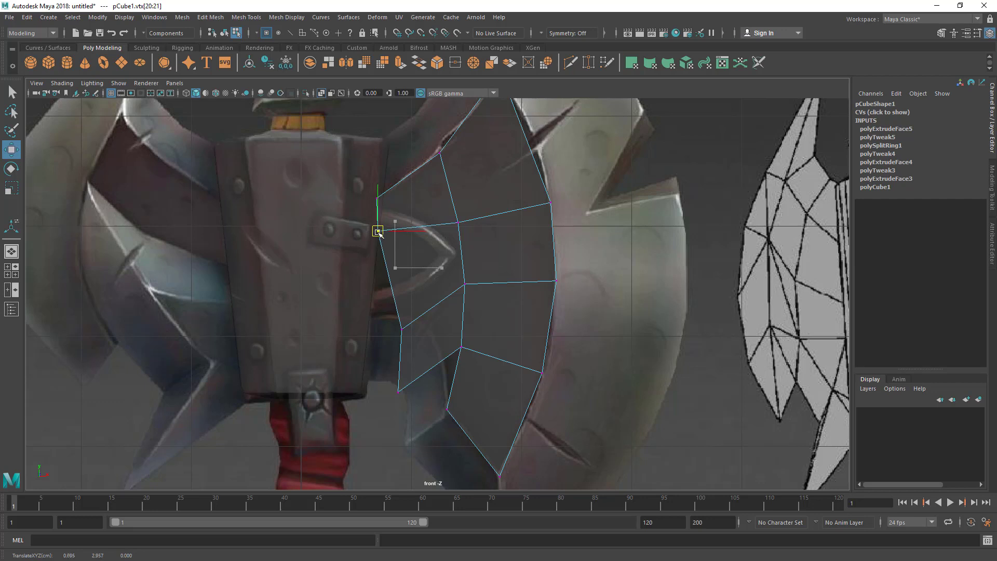
{"action": "key", "text": "q"}
{"action": "left_click_drag", "start_coordinate": [384, 284], "coordinate": [419, 348]}
{"action": "key", "text": "w"}
{"action": "left_click_drag", "start_coordinate": [401, 329], "coordinate": [377, 269]}
{"action": "key", "text": "q"}
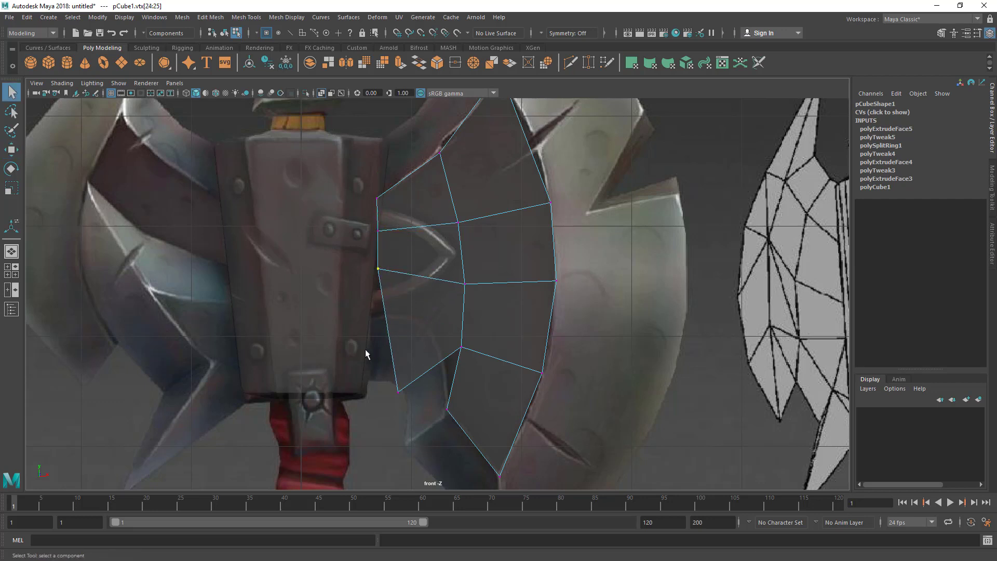
{"action": "key", "text": "w"}
{"action": "left_click_drag", "start_coordinate": [367, 351], "coordinate": [370, 312]}
{"action": "key", "text": "q"}
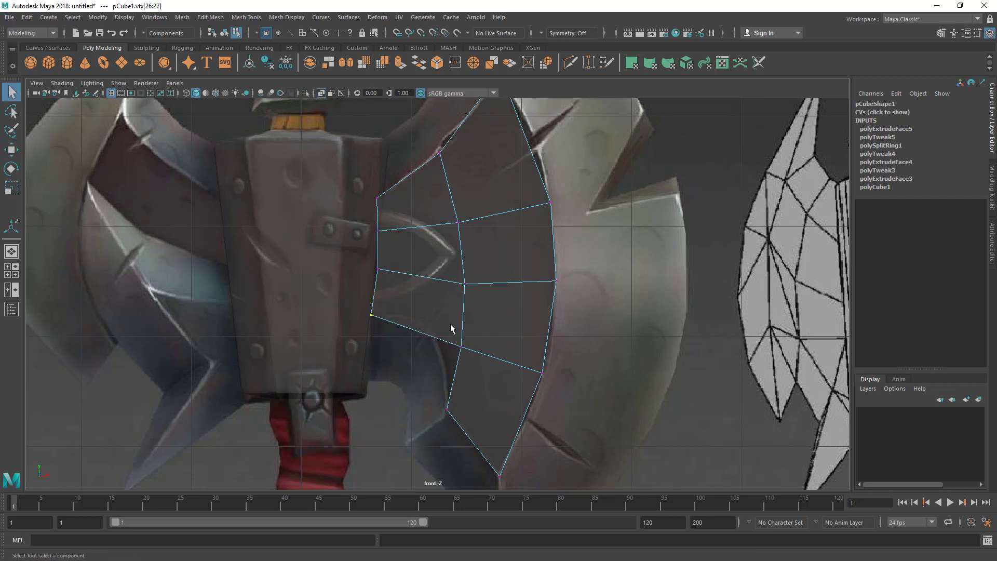
Reposition the lower vertices where the extrusion meets the blade to follow the reference's curved edge and even out the segments.
{"action": "key", "text": "w"}
{"action": "mouse_move", "coordinate": [451, 330]}
{"action": "left_mouse_down"}
{"action": "mouse_move", "coordinate": [471, 366]}
{"action": "mouse_move", "coordinate": [439, 341]}
{"action": "left_mouse_up"}
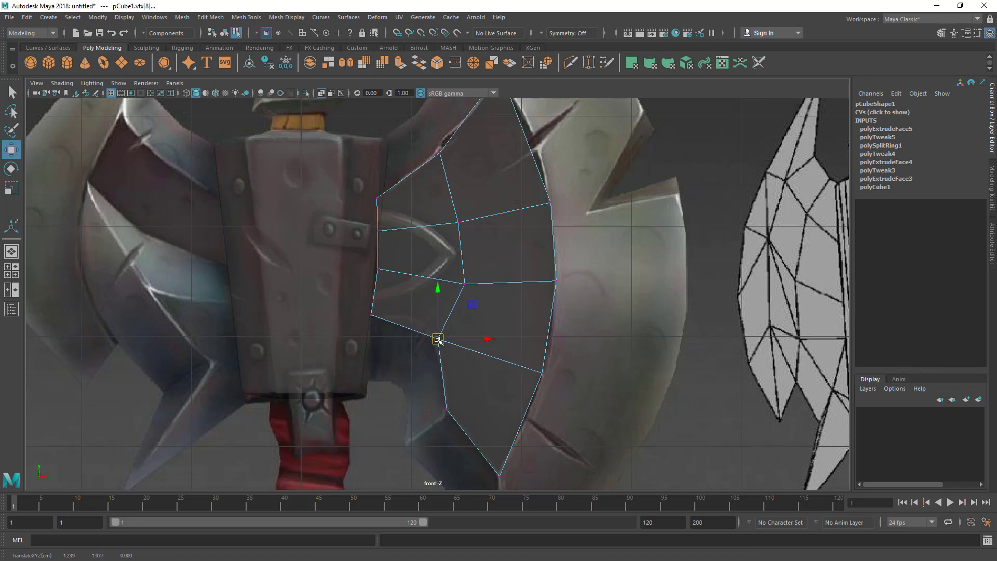
{"action": "key", "text": "q"}
{"action": "middle_click_drag", "start_coordinate": [434, 326], "coordinate": [442, 353], "text": "alt"}
{"action": "key", "text": "w"}
{"action": "mouse_move", "coordinate": [453, 295]}
{"action": "left_mouse_down"}
{"action": "mouse_move", "coordinate": [486, 333]}
{"action": "mouse_move", "coordinate": [464, 306]}
{"action": "left_mouse_up"}
{"action": "key", "text": "q"}
{"action": "middle_click_drag", "start_coordinate": [434, 411], "coordinate": [417, 389], "text": "alt"}
Select the column of vertices beside the axe body and set the Scale tool's axis orientation to World.
{"action": "left_click_drag", "start_coordinate": [350, 212], "coordinate": [400, 437]}
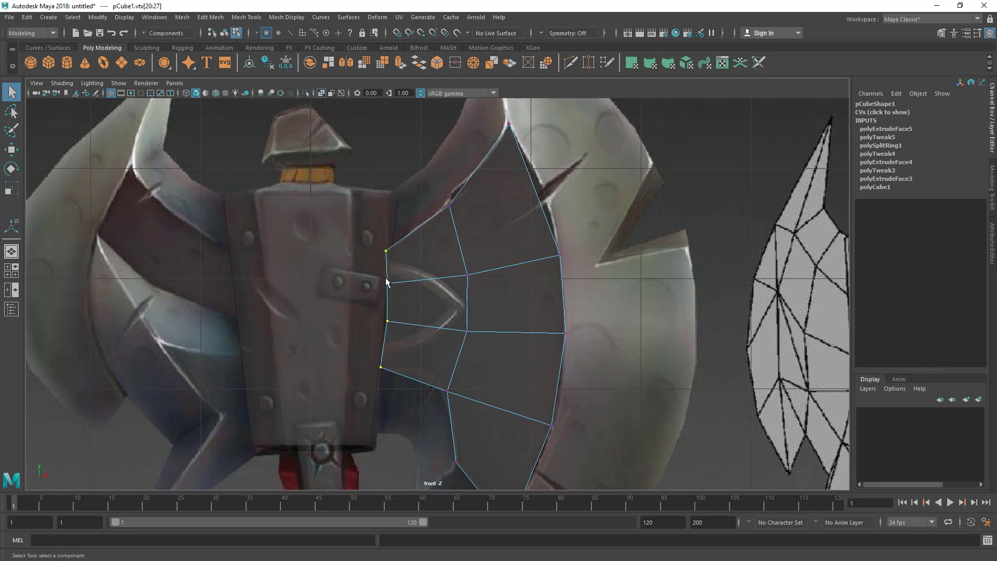
{"action": "left_click_drag", "start_coordinate": [355, 223], "coordinate": [406, 430]}
{"action": "key", "text": "r"}
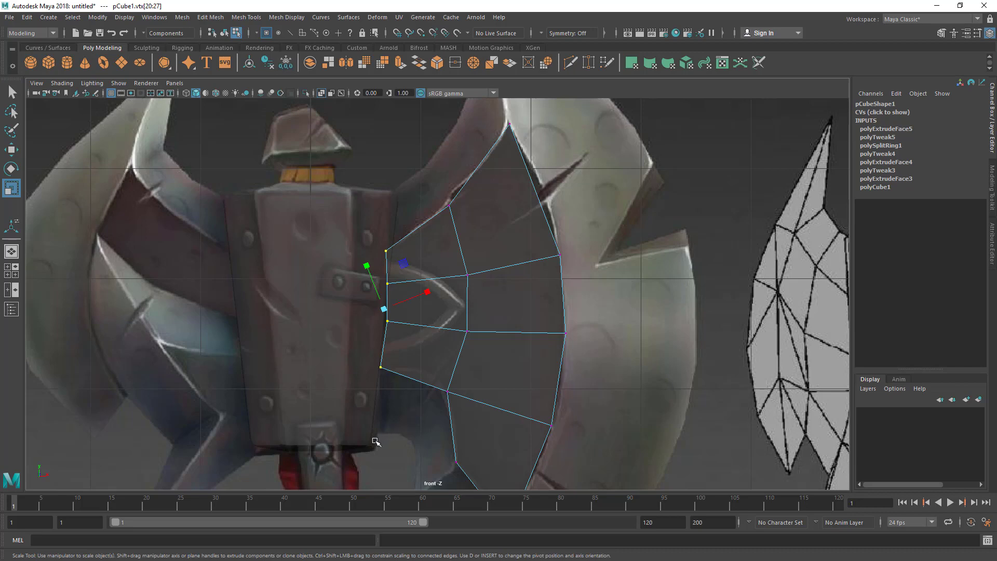
{"action": "middle_click_drag", "start_coordinate": [343, 372], "coordinate": [414, 359], "text": "alt"}
{"action": "scroll", "coordinate": [400, 348], "scroll_direction": "up", "scroll_amount": 2}
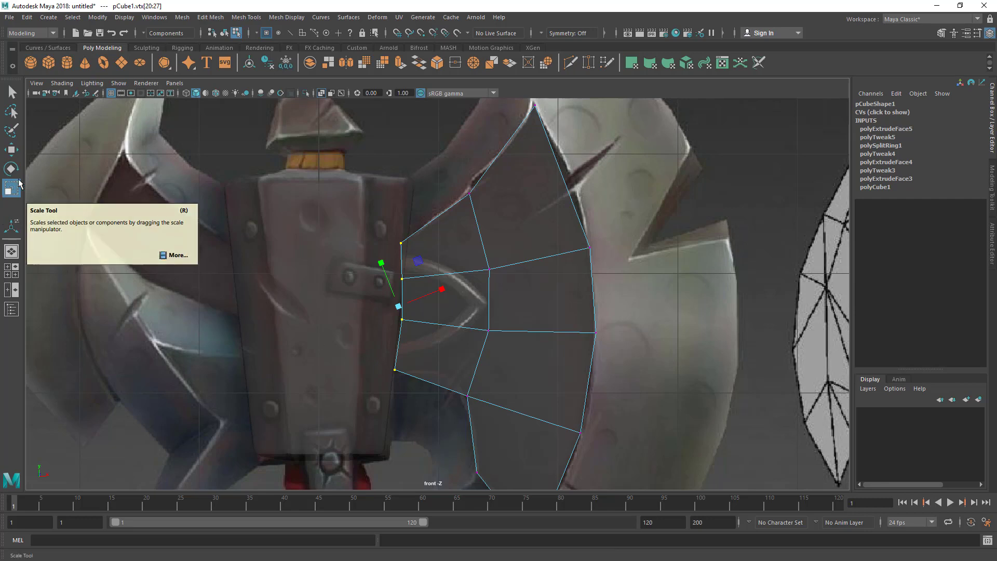
{"action": "double_click", "coordinate": [11, 193]}
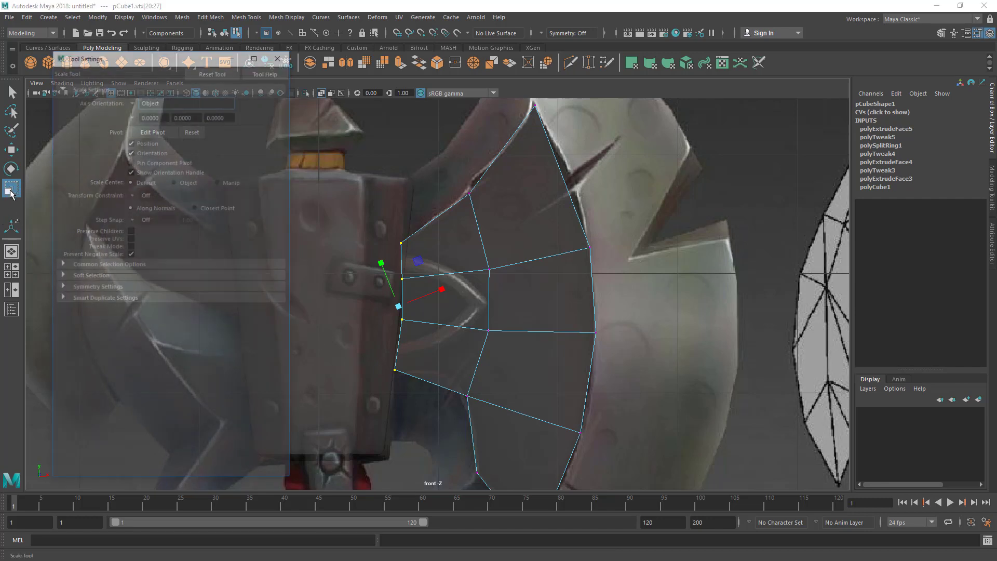
{"action": "left_click_drag", "start_coordinate": [131, 64], "coordinate": [103, 98]}
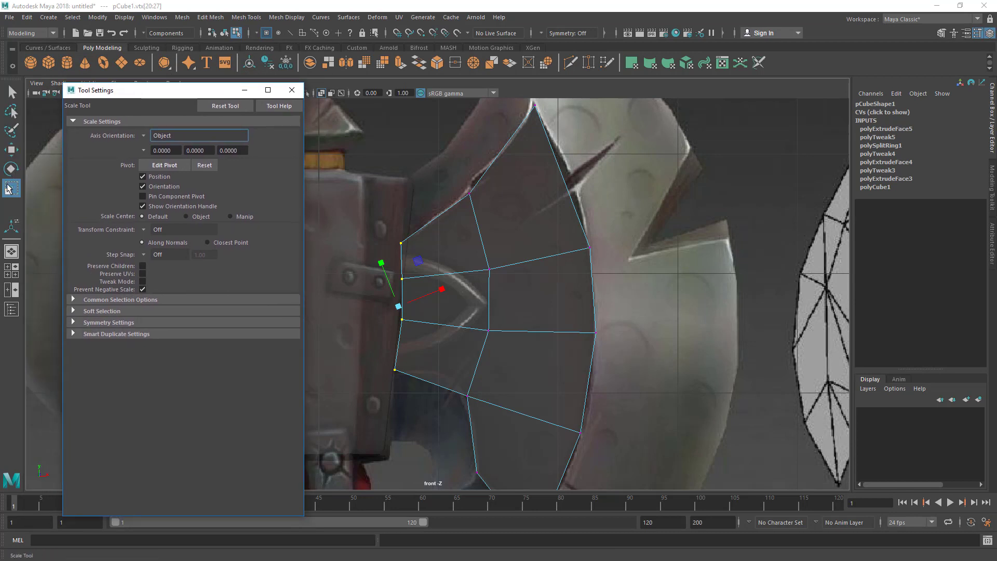
{"action": "left_click_drag", "start_coordinate": [98, 93], "coordinate": [91, 97]}
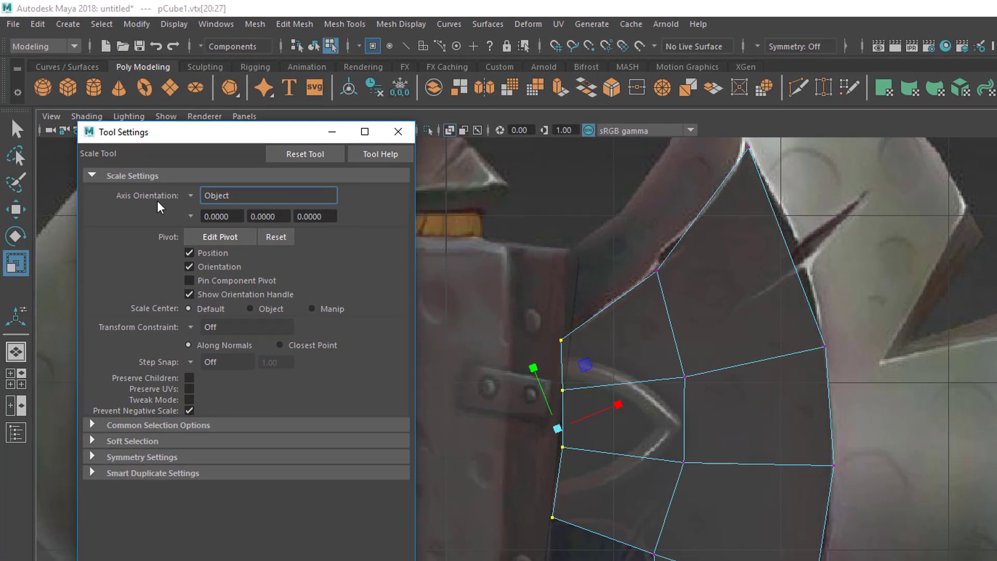
{"action": "left_click", "coordinate": [204, 198]}
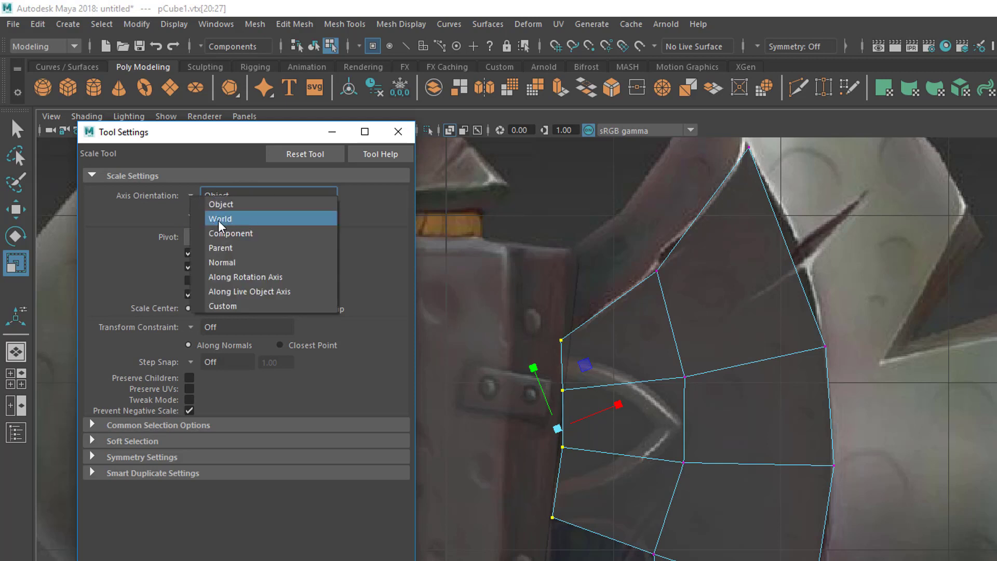
{"action": "left_click", "coordinate": [220, 218]}
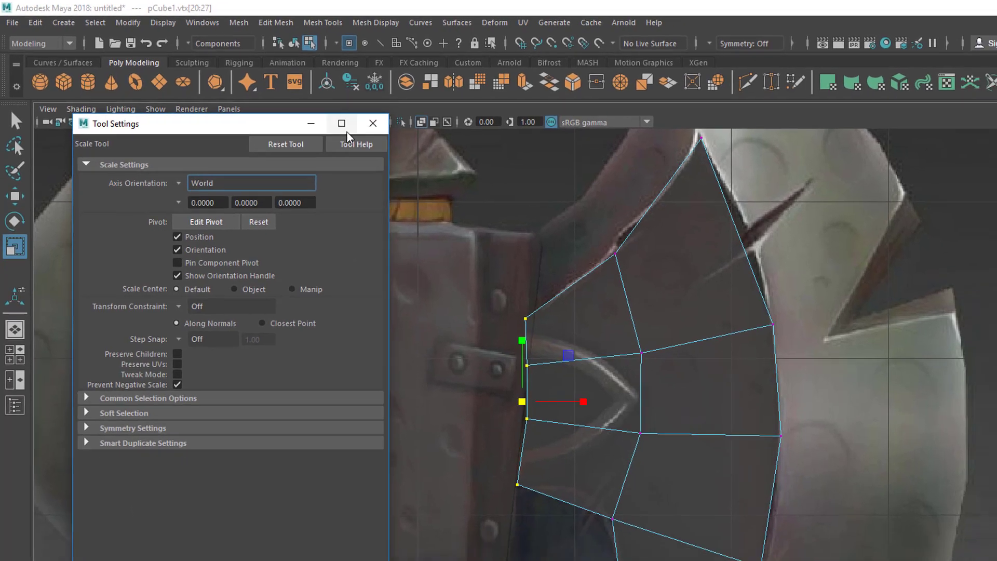
{"action": "left_click", "coordinate": [399, 132]}
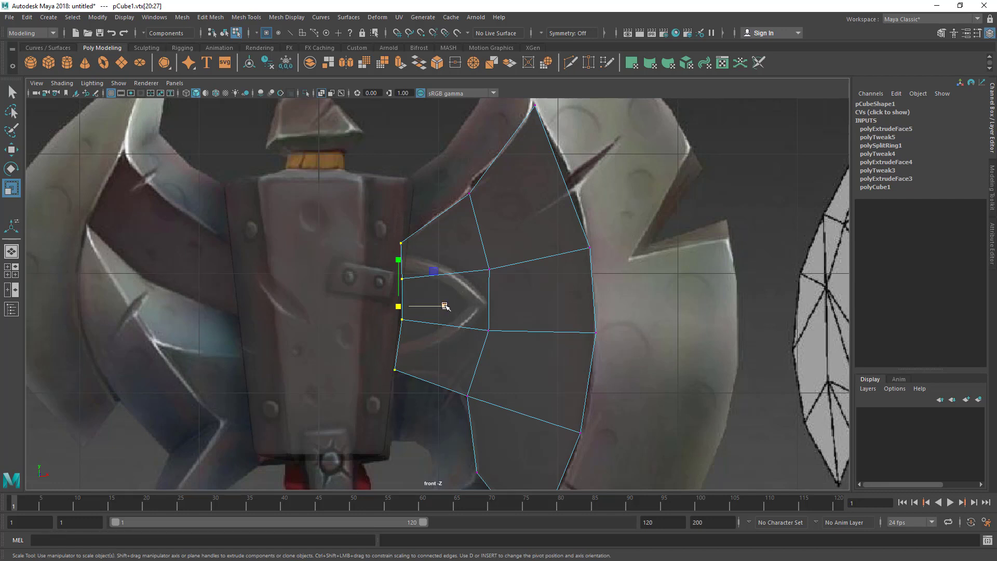
Scale the selected vertices along X into a straight vertical line and clear the selection.
{"action": "left_click_drag", "start_coordinate": [447, 307], "coordinate": [404, 307]}
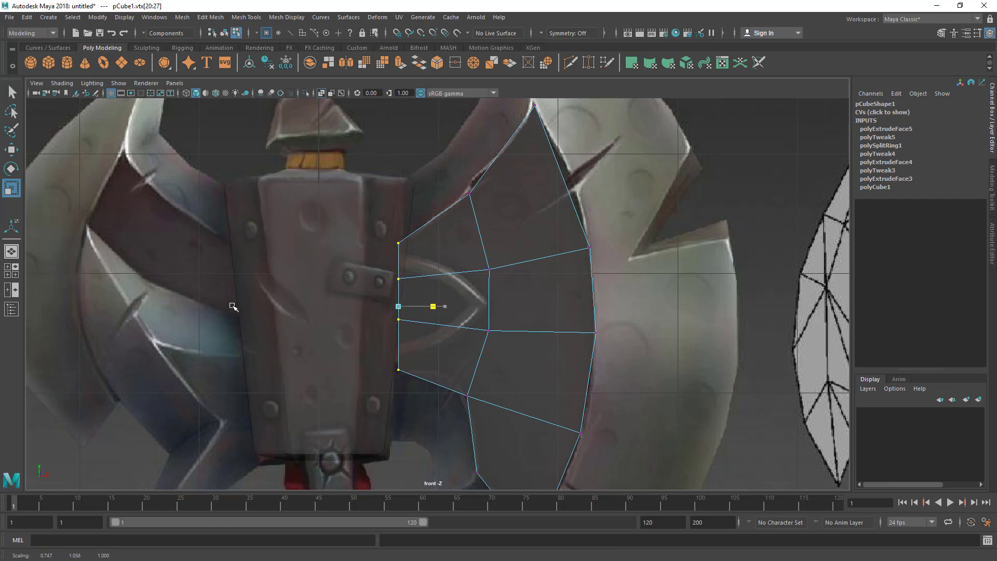
{"action": "left_click_drag", "start_coordinate": [233, 307], "coordinate": [234, 307]}
{"action": "left_click", "coordinate": [405, 462]}
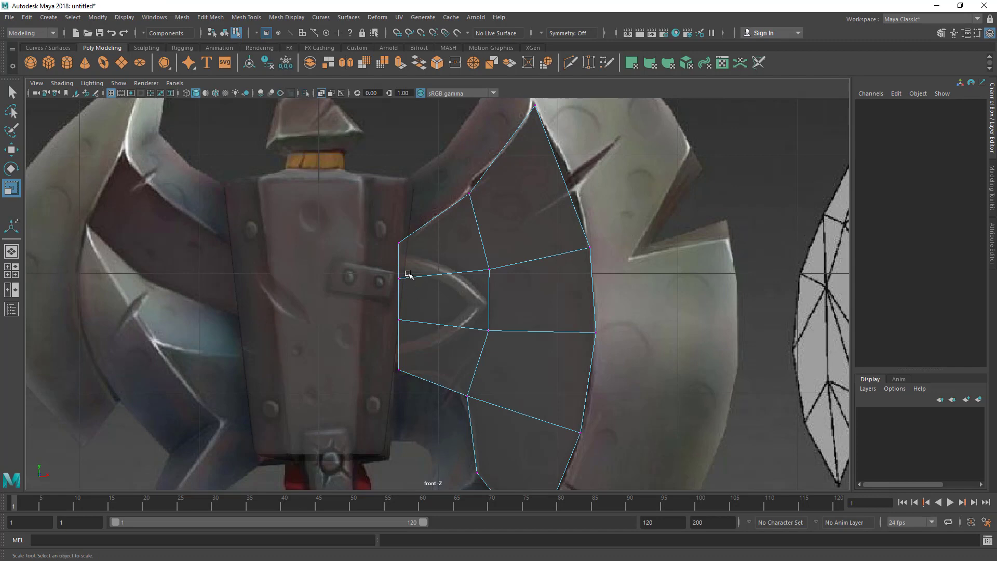
Switch the blade mesh to face selection in the perspective view and select the upper rim face next to the axe body.
{"action": "scroll", "coordinate": [540, 314], "scroll_direction": "down", "scroll_amount": 5}
{"action": "key", "text": "q"}
{"action": "scroll", "coordinate": [541, 315], "scroll_direction": "up", "scroll_amount": 5}
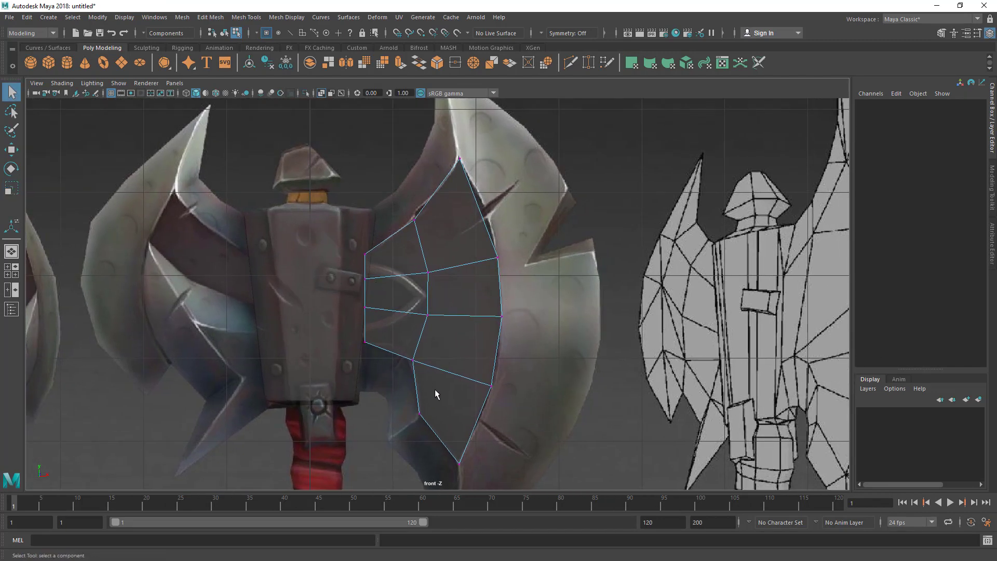
{"action": "scroll", "coordinate": [525, 343], "scroll_direction": "down", "scroll_amount": 3}
{"action": "scroll", "coordinate": [499, 281], "scroll_direction": "up", "scroll_amount": 1}
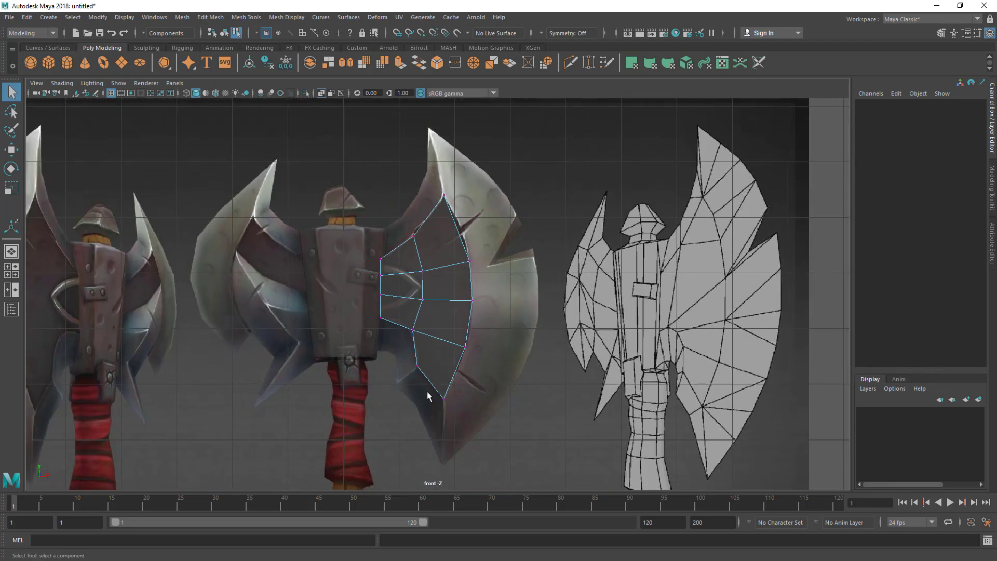
{"action": "key", "text": "space"}
{"action": "key", "text": "space"}
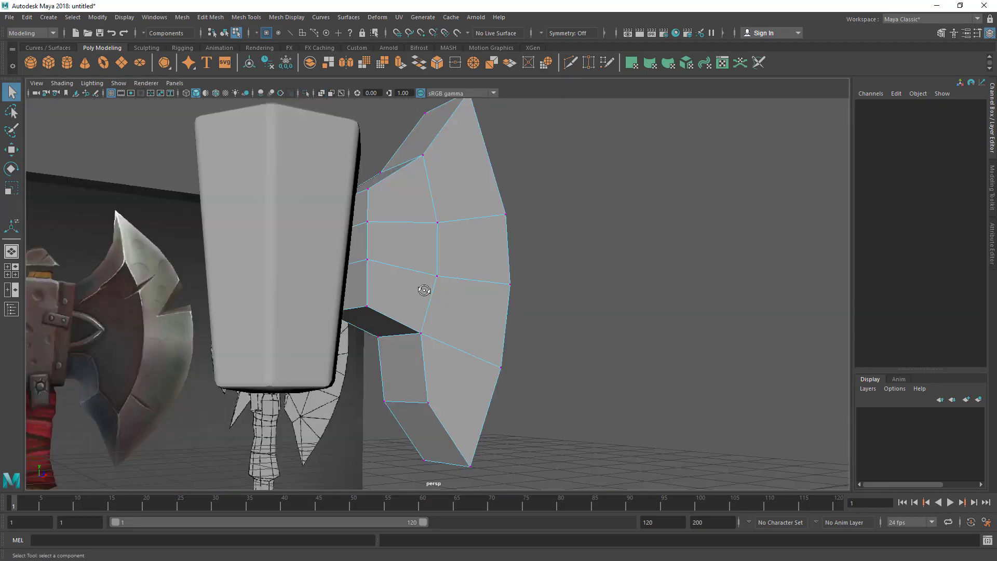
{"action": "left_click_drag", "start_coordinate": [424, 291], "coordinate": [401, 328], "text": "alt"}
{"action": "right_click_drag", "start_coordinate": [399, 242], "coordinate": [399, 273]}
{"action": "left_click", "coordinate": [368, 212]}
{"action": "left_click_drag", "start_coordinate": [437, 232], "coordinate": [407, 234], "text": "alt"}
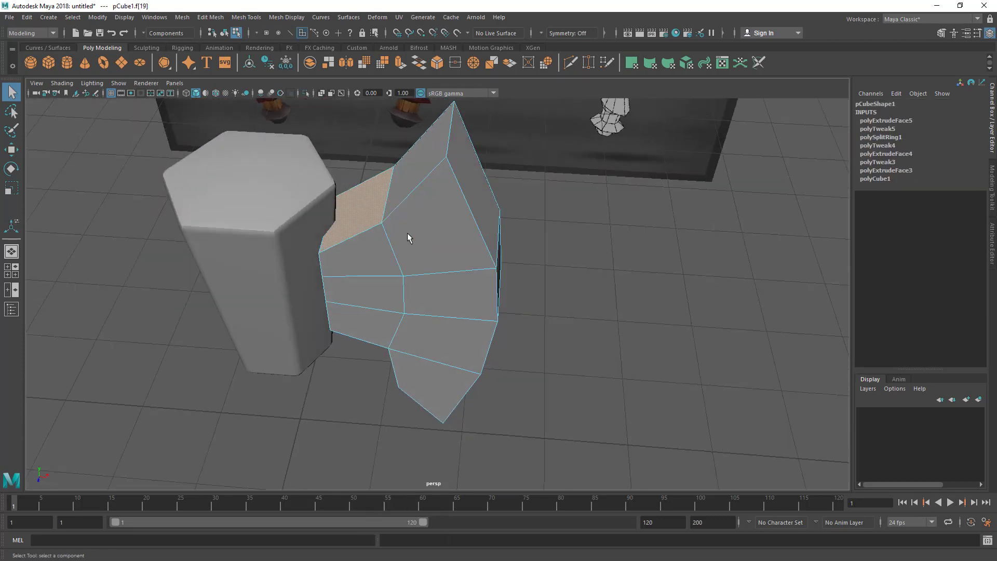
Add the faces along the blade's upper tip, outer edge and lower rim to the selection, leaving out those facing the axe body.
{"action": "left_click", "coordinate": [521, 298]}
{"action": "left_click_drag", "start_coordinate": [521, 298], "coordinate": [460, 249], "text": "alt"}
{"action": "left_click", "coordinate": [474, 242]}
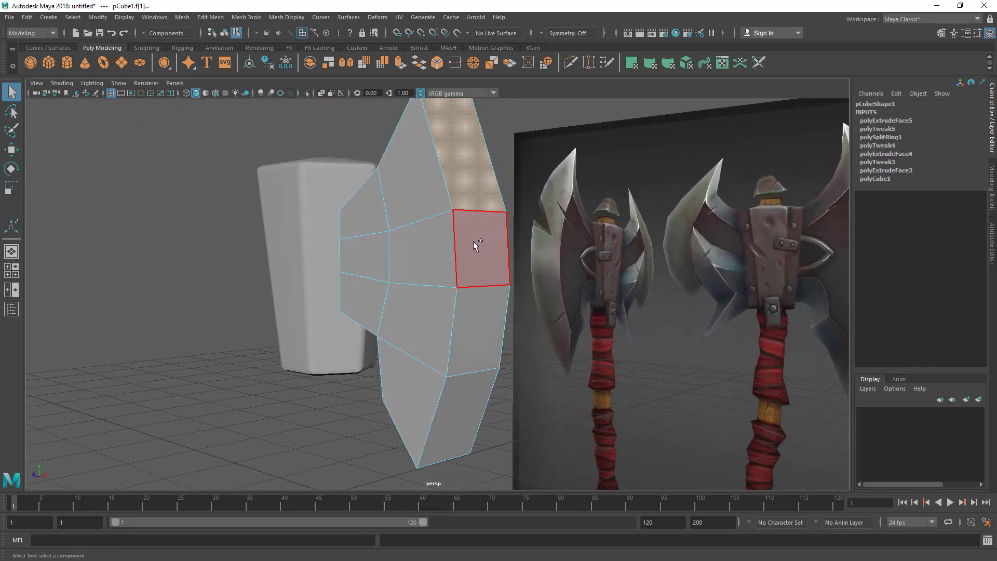
{"action": "left_click_drag", "start_coordinate": [476, 412], "coordinate": [315, 290], "text": "alt"}
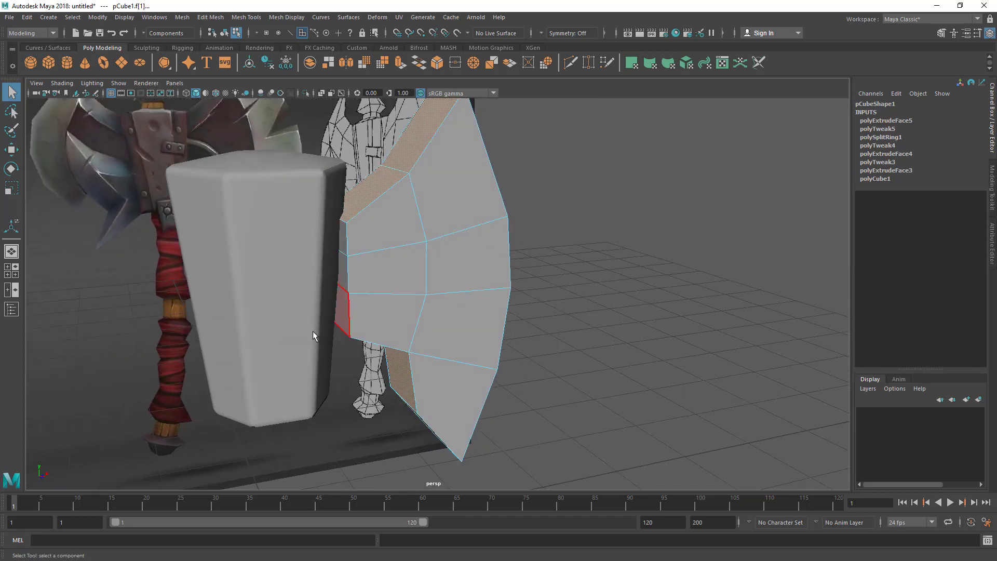
{"action": "key", "text": "space"}
{"action": "key", "text": "space"}
{"action": "scroll", "coordinate": [376, 319], "scroll_direction": "up", "scroll_amount": 2}
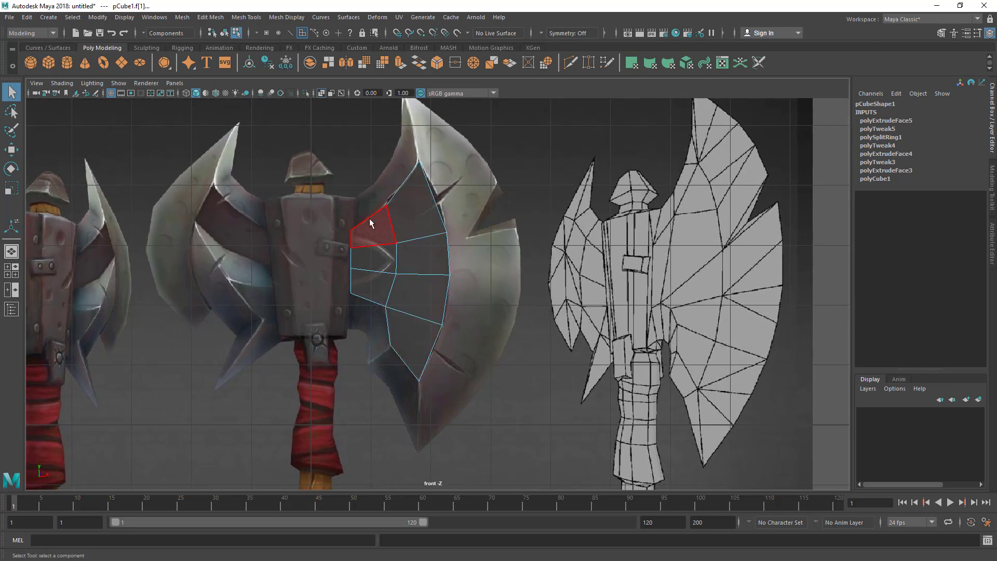
{"action": "key", "text": "space"}
{"action": "key", "text": "space"}
{"action": "left_click_drag", "start_coordinate": [655, 211], "coordinate": [429, 242], "text": "alt"}
Extrude the selected rim faces outward with a Local Translate Z of 0.547 and inspect the new band around the blade.
{"action": "left_click", "coordinate": [399, 63]}
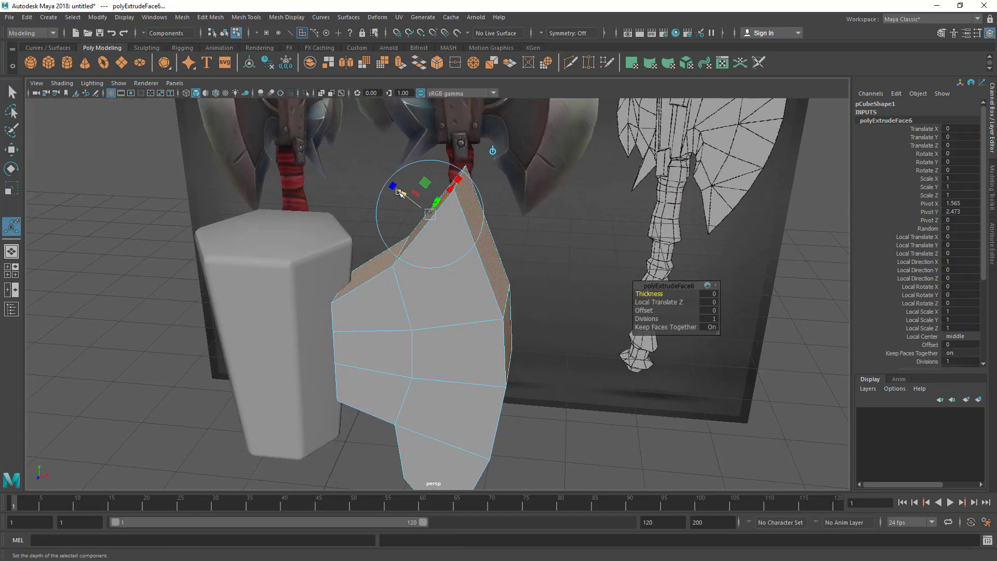
{"action": "left_click_drag", "start_coordinate": [404, 196], "coordinate": [368, 168]}
{"action": "left_click_drag", "start_coordinate": [360, 208], "coordinate": [351, 172], "text": "alt"}
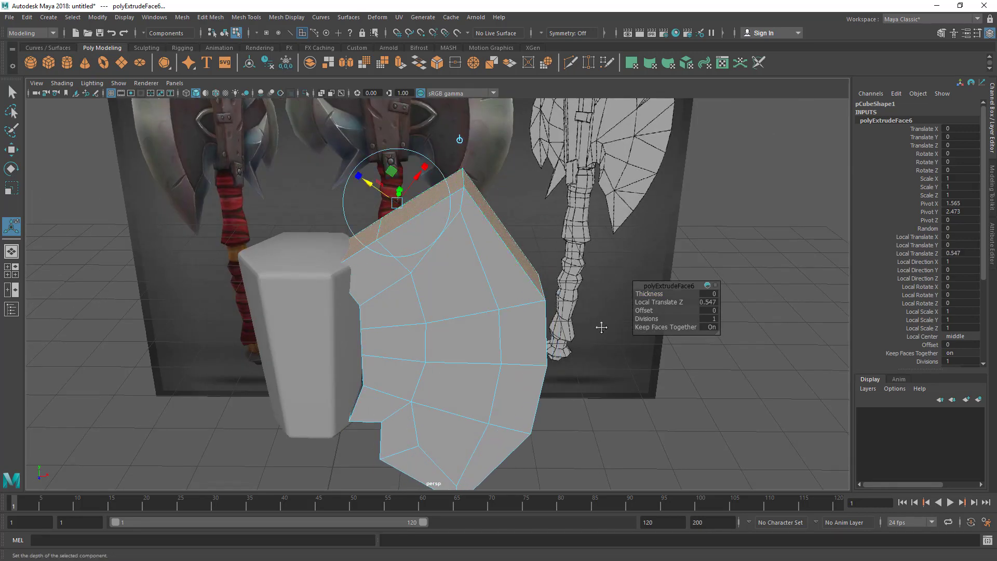
{"action": "left_click_drag", "start_coordinate": [602, 327], "coordinate": [560, 312], "text": "alt"}
{"action": "left_click_drag", "start_coordinate": [657, 302], "coordinate": [622, 299], "text": "alt"}
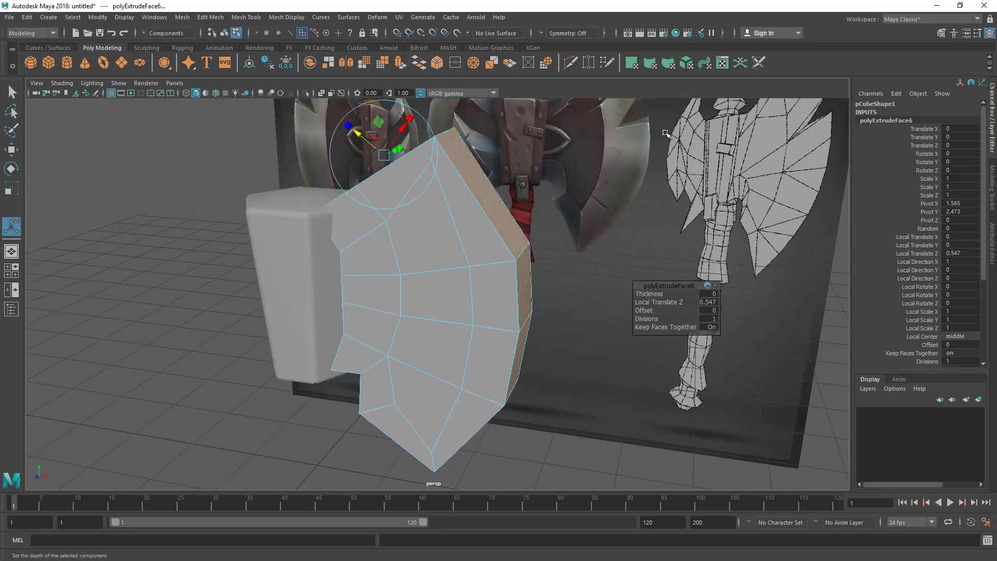
{"action": "left_click_drag", "start_coordinate": [511, 290], "coordinate": [550, 296], "text": "alt"}
{"action": "left_click_drag", "start_coordinate": [572, 393], "coordinate": [599, 392], "text": "alt"}
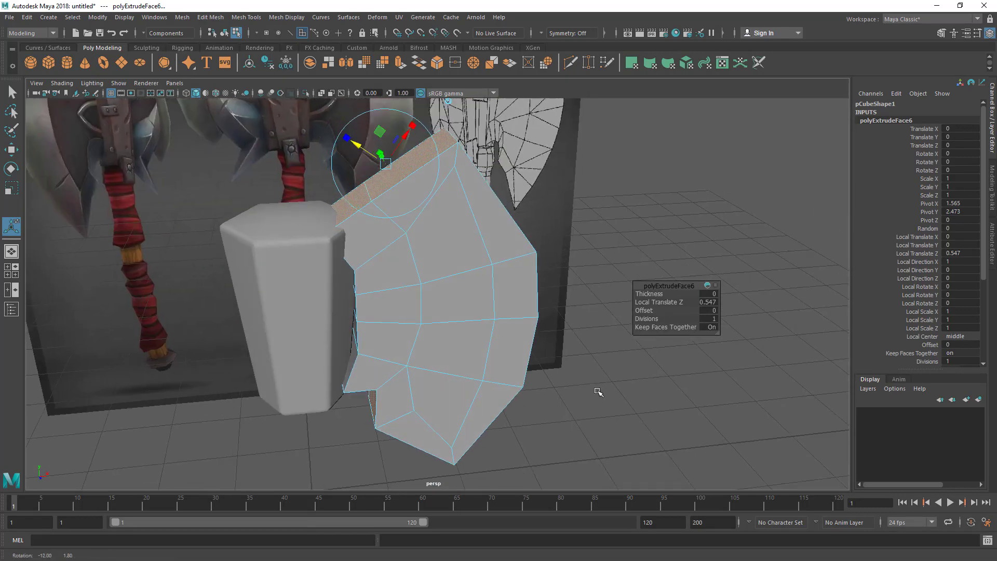
{"action": "middle_click_drag", "start_coordinate": [431, 216], "coordinate": [438, 236], "text": "alt"}
{"action": "left_click_drag", "start_coordinate": [472, 246], "coordinate": [448, 243], "text": "alt"}
Try shifting the extruded rim faces 0.911 along the X axis.
{"action": "key", "text": "ctrl+z"}
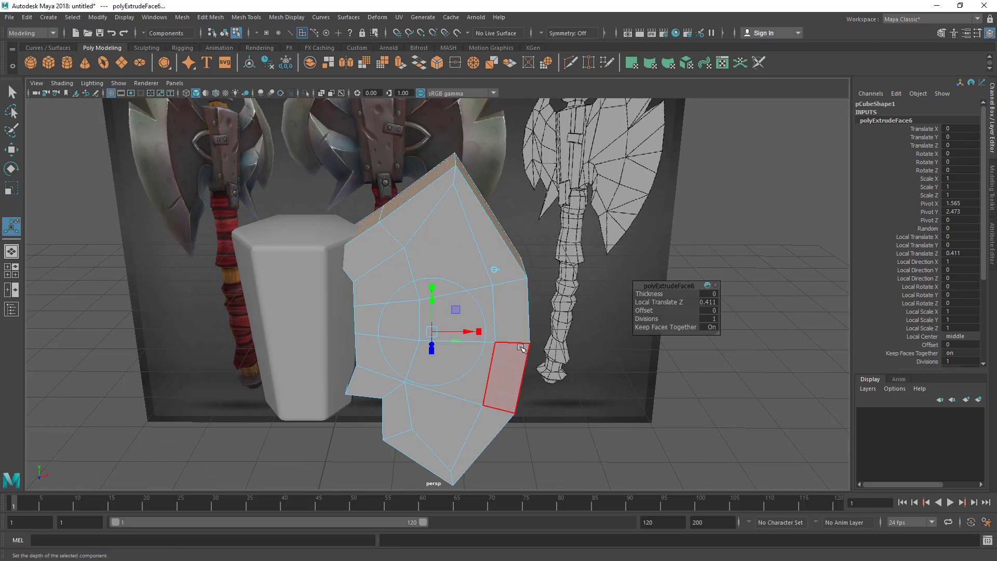
{"action": "left_click_drag", "start_coordinate": [494, 367], "coordinate": [527, 296], "text": "alt"}
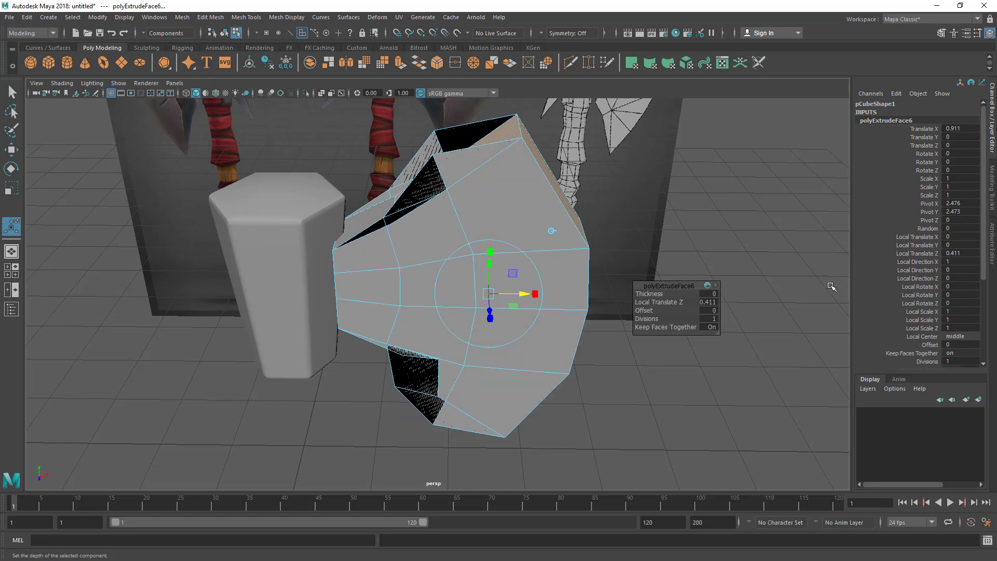
{"action": "key", "text": "ctrl+z"}
Adjust the rim extrusion's Local Translate Z to 0.511.
{"action": "left_click_drag", "start_coordinate": [535, 275], "coordinate": [379, 196], "text": "alt"}
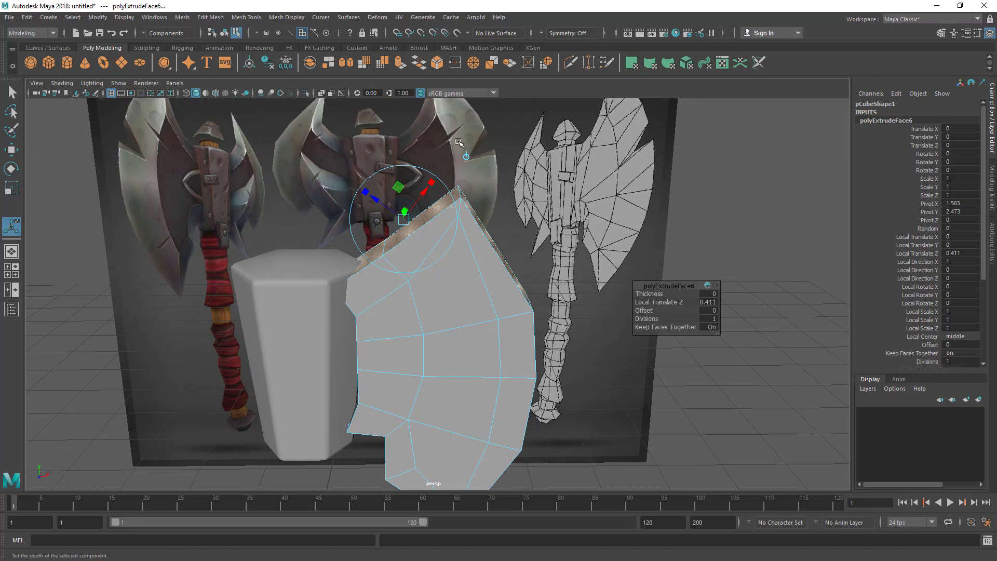
{"action": "left_click_drag", "start_coordinate": [377, 201], "coordinate": [389, 209]}
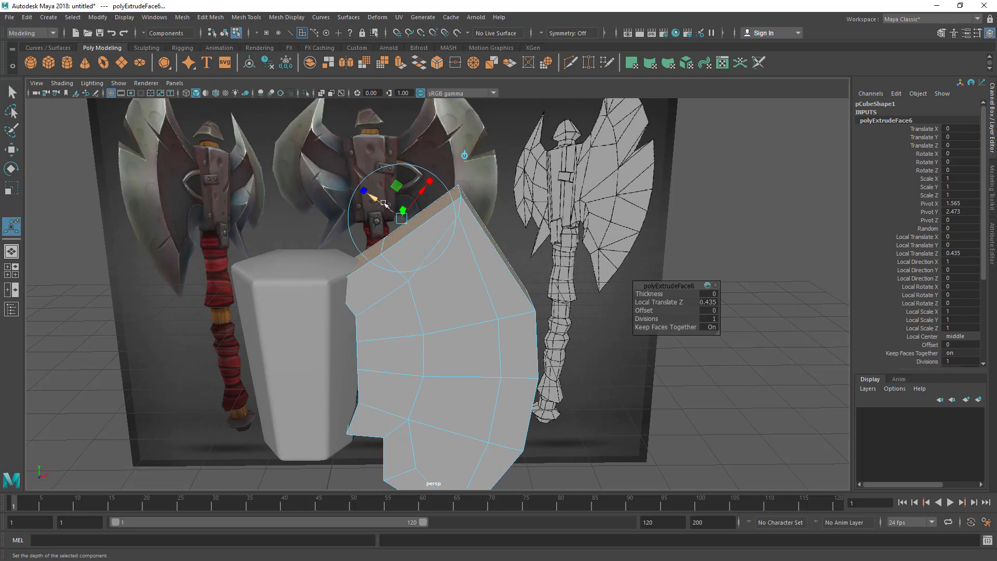
{"action": "left_click_drag", "start_coordinate": [375, 199], "coordinate": [368, 195]}
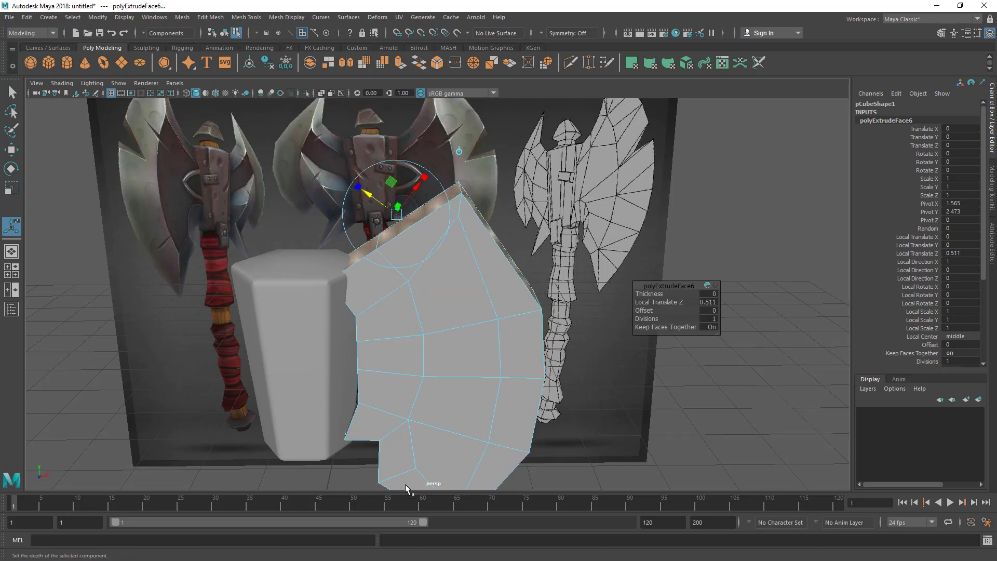
{"action": "middle_click_drag", "start_coordinate": [463, 380], "coordinate": [452, 354], "text": "alt"}
In the front view, move the new rim's top tip and upper outer vertices onto the reference blade's outline.
{"action": "key", "text": "space"}
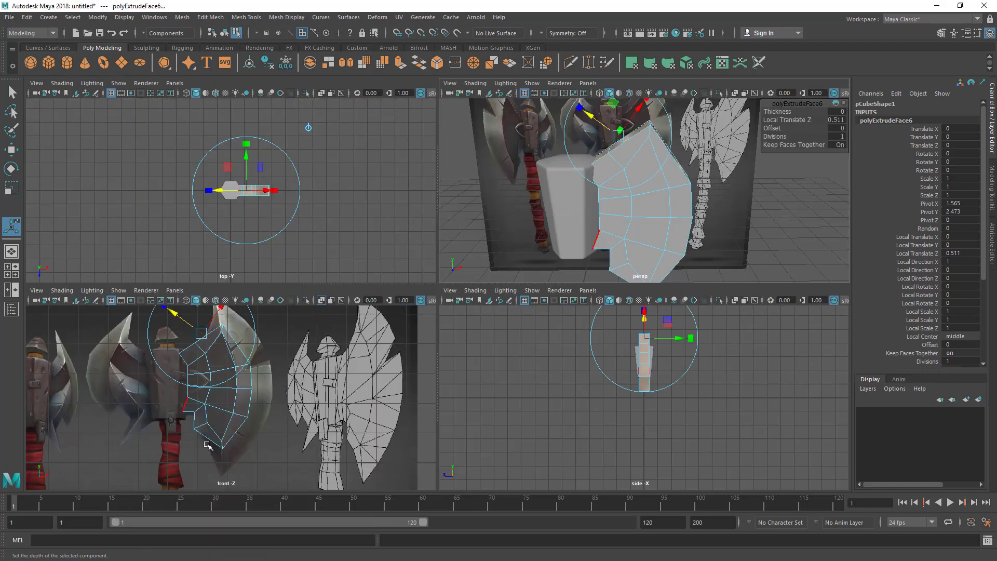
{"action": "key", "text": "space"}
{"action": "key", "text": "q"}
{"action": "scroll", "coordinate": [380, 268], "scroll_direction": "up", "scroll_amount": 3}
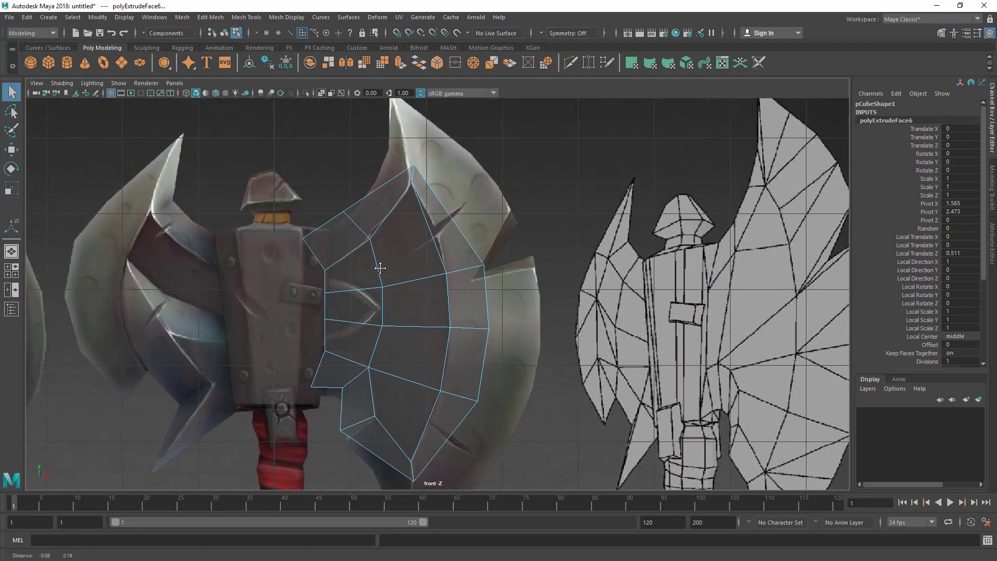
{"action": "right_click_drag", "start_coordinate": [413, 187], "coordinate": [367, 186]}
{"action": "middle_click_drag", "start_coordinate": [421, 200], "coordinate": [421, 248], "text": "alt"}
{"action": "key", "text": "w"}
{"action": "left_click_drag", "start_coordinate": [425, 218], "coordinate": [394, 142]}
{"action": "left_click_drag", "start_coordinate": [477, 307], "coordinate": [517, 276]}
Pull the rim's middle and lower outer vertices out to the reference blade's curved cutting edge.
{"action": "middle_click_drag", "start_coordinate": [504, 389], "coordinate": [428, 290], "text": "alt"}
{"action": "left_click_drag", "start_coordinate": [400, 268], "coordinate": [430, 295]}
{"action": "left_click_drag", "start_coordinate": [414, 282], "coordinate": [465, 283]}
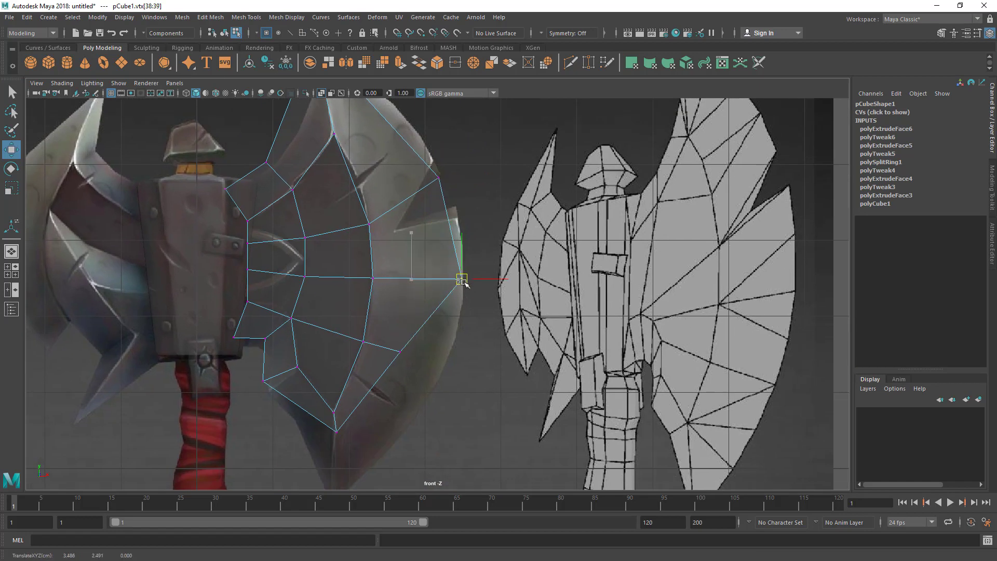
{"action": "left_click_drag", "start_coordinate": [391, 360], "coordinate": [446, 373]}
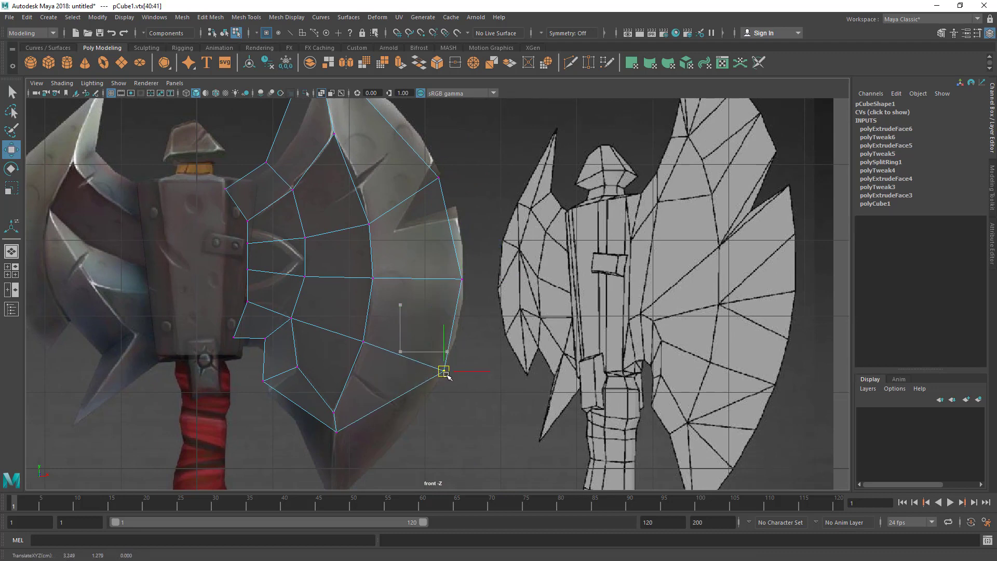
Pull the rim's bottom tip vertices down toward the reference's lower point and lower the adjacent outer vertices along the curve.
{"action": "middle_click_drag", "start_coordinate": [417, 394], "coordinate": [461, 309], "text": "alt"}
{"action": "left_click_drag", "start_coordinate": [372, 340], "coordinate": [378, 417]}
{"action": "middle_click_drag", "start_coordinate": [444, 303], "coordinate": [464, 343], "text": "alt"}
{"action": "left_click_drag", "start_coordinate": [474, 305], "coordinate": [490, 357]}
{"action": "left_click_drag", "start_coordinate": [412, 281], "coordinate": [435, 308]}
{"action": "middle_click_drag", "start_coordinate": [509, 311], "coordinate": [517, 211], "text": "alt"}
{"action": "right_click_drag", "start_coordinate": [387, 340], "coordinate": [426, 332], "text": "alt"}
{"action": "middle_click_drag", "start_coordinate": [426, 331], "coordinate": [403, 468], "text": "alt"}
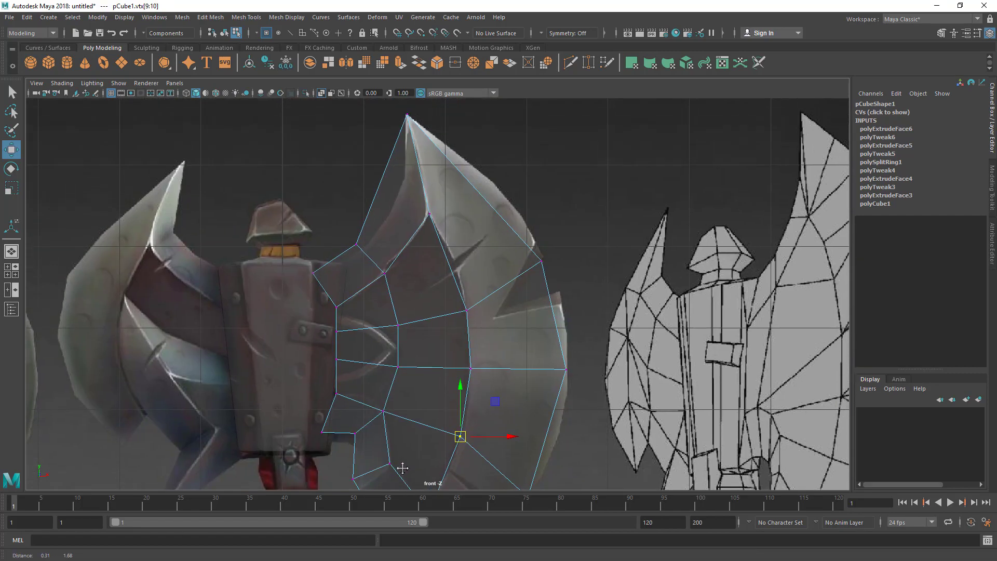
Switch to face selection in the perspective view and select only the faces along the blade's outer cutting edge.
{"action": "key", "text": "space"}
{"action": "key", "text": "space"}
{"action": "left_click_drag", "start_coordinate": [551, 230], "coordinate": [542, 337], "text": "alt"}
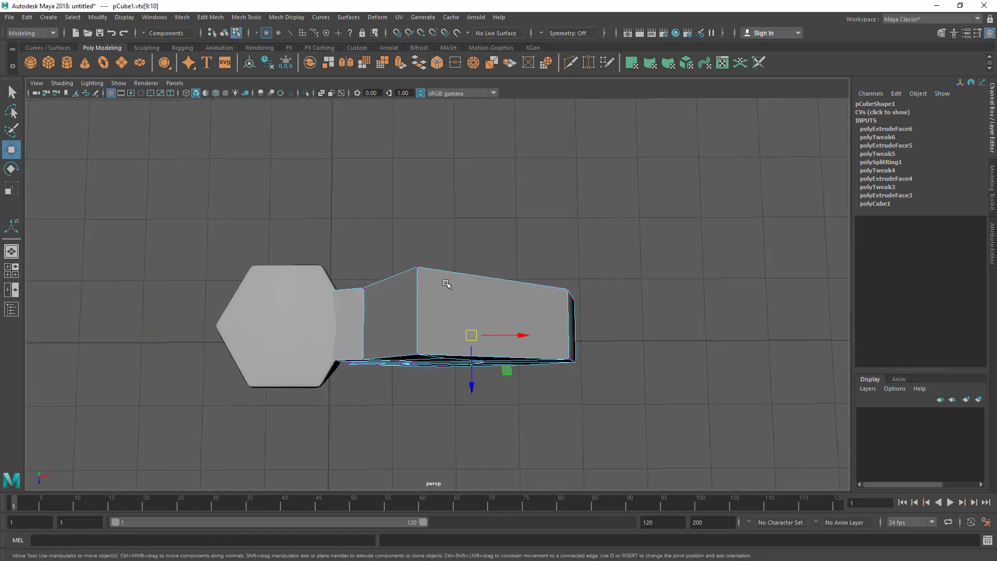
{"action": "right_click_drag", "start_coordinate": [442, 252], "coordinate": [443, 289]}
{"action": "left_click_drag", "start_coordinate": [342, 309], "coordinate": [535, 252]}
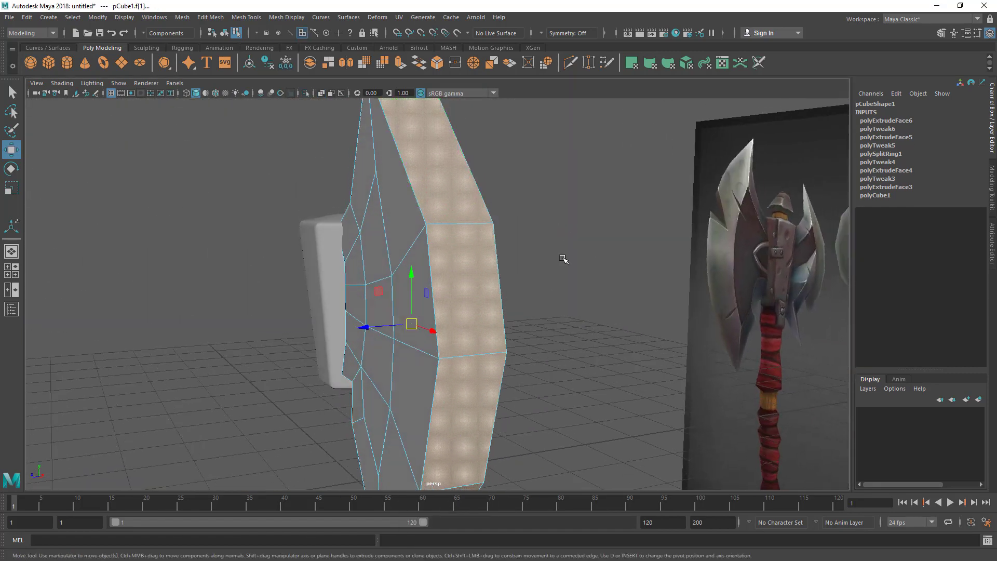
{"action": "key", "text": "q"}
{"action": "left_click_drag", "start_coordinate": [384, 278], "coordinate": [414, 305], "text": "alt"}
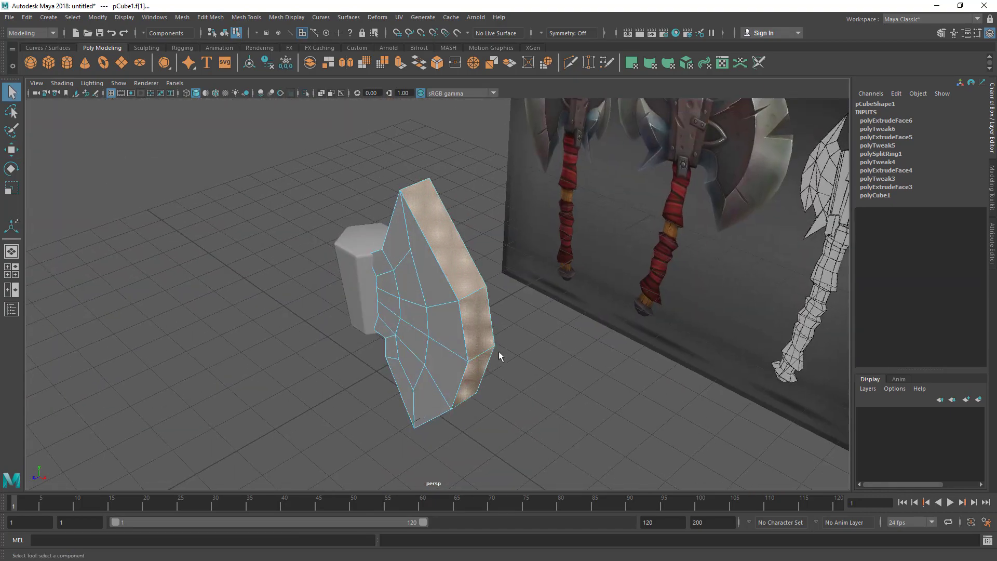
{"action": "left_click_drag", "start_coordinate": [500, 353], "coordinate": [384, 343], "text": "alt"}
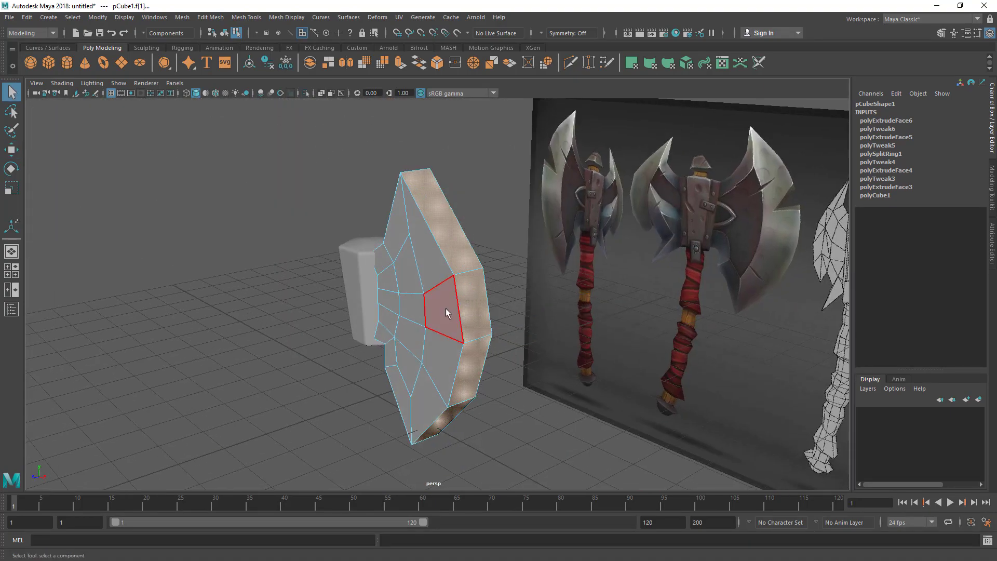
Scale the selected cutting-edge faces down along Z to taper the blade to a thin edge.
{"action": "key", "text": "r"}
{"action": "left_click_drag", "start_coordinate": [446, 369], "coordinate": [63, 259], "text": "alt"}
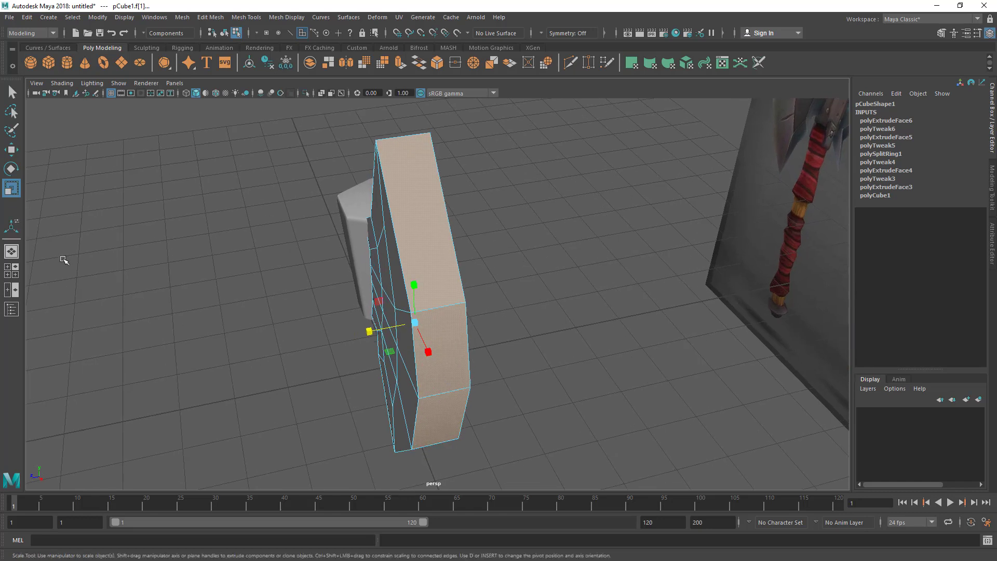
{"action": "scroll", "coordinate": [488, 339], "scroll_direction": "up", "scroll_amount": 2}
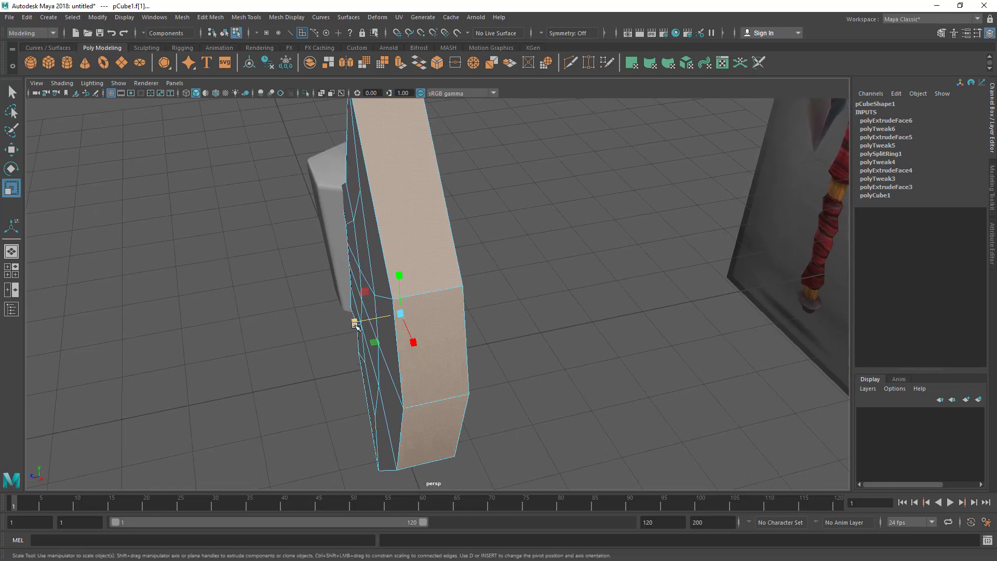
{"action": "left_click_drag", "start_coordinate": [355, 323], "coordinate": [497, 281]}
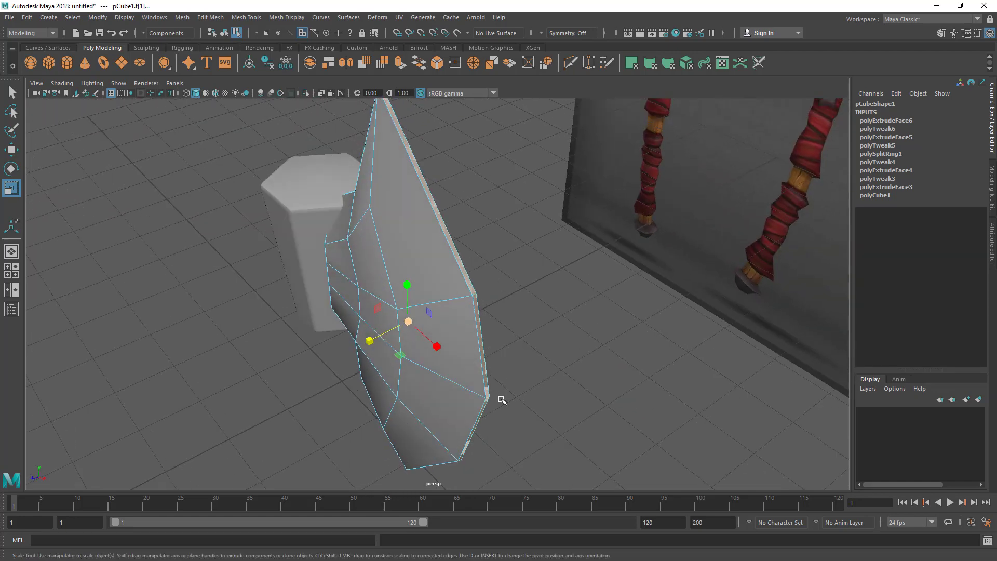
{"action": "left_click_drag", "start_coordinate": [501, 400], "coordinate": [448, 282], "text": "alt"}
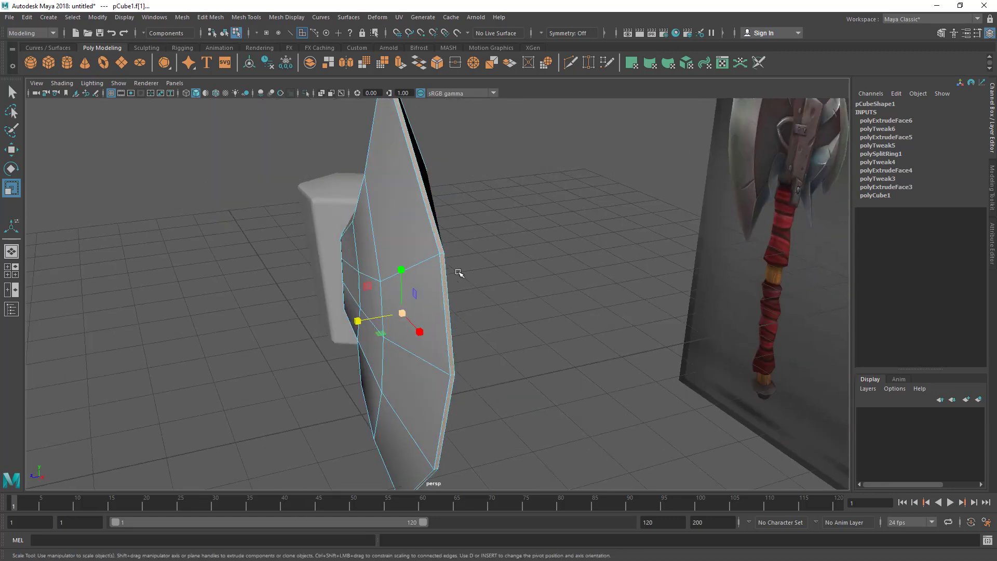
{"action": "left_click_drag", "start_coordinate": [463, 398], "coordinate": [374, 267], "text": "alt"}
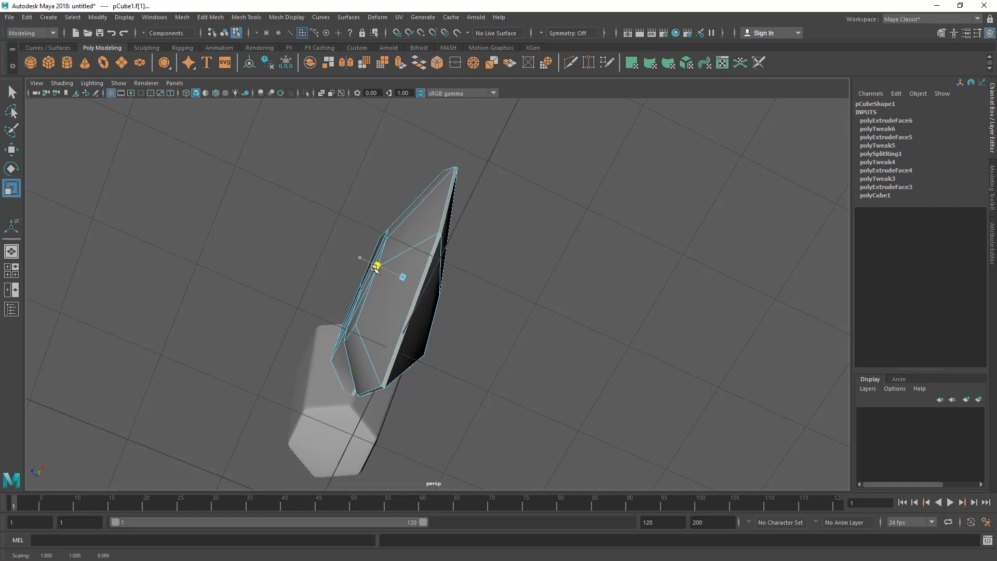
{"action": "left_click_drag", "start_coordinate": [453, 203], "coordinate": [465, 292], "text": "alt"}
{"action": "right_click_drag", "start_coordinate": [466, 291], "coordinate": [536, 355], "text": "alt"}
{"action": "left_click_drag", "start_coordinate": [536, 355], "coordinate": [521, 308], "text": "alt"}
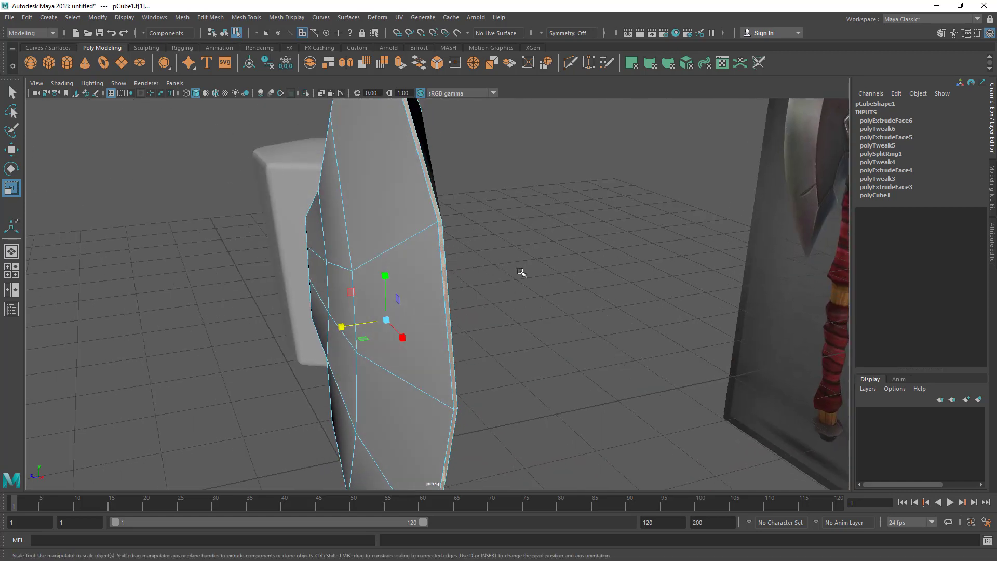
Clear the face selection, return to object mode and select the whole blade.
{"action": "left_click", "coordinate": [522, 273]}
{"action": "right_click_drag", "start_coordinate": [430, 264], "coordinate": [521, 183]}
{"action": "left_click", "coordinate": [496, 244]}
{"action": "key", "text": "q"}
{"action": "left_click_drag", "start_coordinate": [454, 309], "coordinate": [413, 236], "text": "alt"}
{"action": "left_click", "coordinate": [472, 280]}
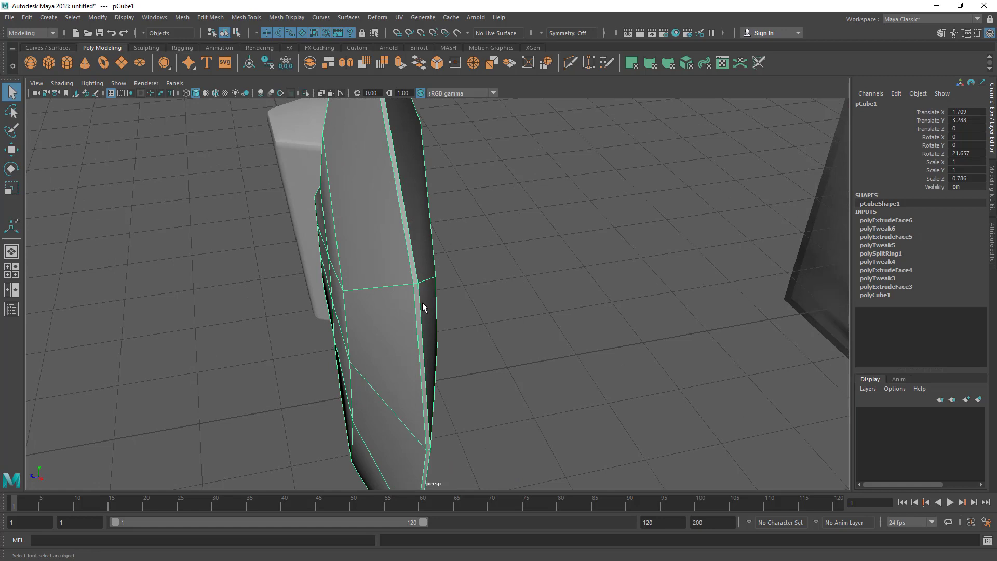
Inspect the blade with smooth mesh preview, return it to the unsmoothed display and frame it in the view.
{"action": "key", "text": "3"}
{"action": "left_click", "coordinate": [519, 301]}
{"action": "left_click_drag", "start_coordinate": [518, 301], "coordinate": [406, 250], "text": "alt"}
{"action": "left_click_drag", "start_coordinate": [323, 239], "coordinate": [549, 316], "text": "alt"}
{"action": "left_click", "coordinate": [357, 270]}
{"action": "key", "text": "1"}
{"action": "key", "text": "f"}
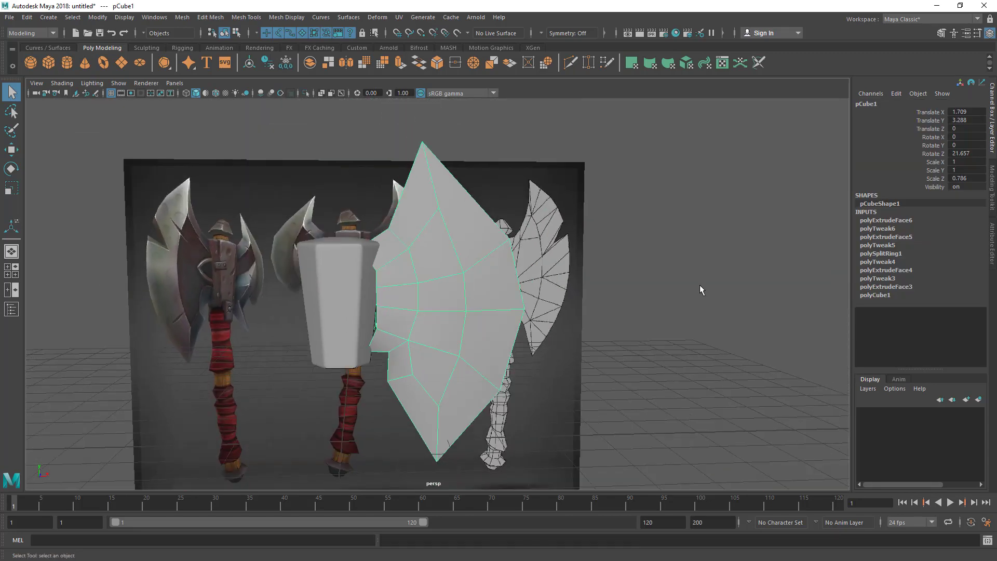
Turn on smooth mesh preview for the blade and select it over the reference in the front view.
{"action": "key", "text": "3"}
{"action": "left_click", "coordinate": [707, 288]}
{"action": "left_click_drag", "start_coordinate": [682, 291], "coordinate": [334, 330], "text": "alt"}
{"action": "key", "text": "space"}
{"action": "key", "text": "space"}
{"action": "scroll", "coordinate": [507, 236], "scroll_direction": "down", "scroll_amount": 5}
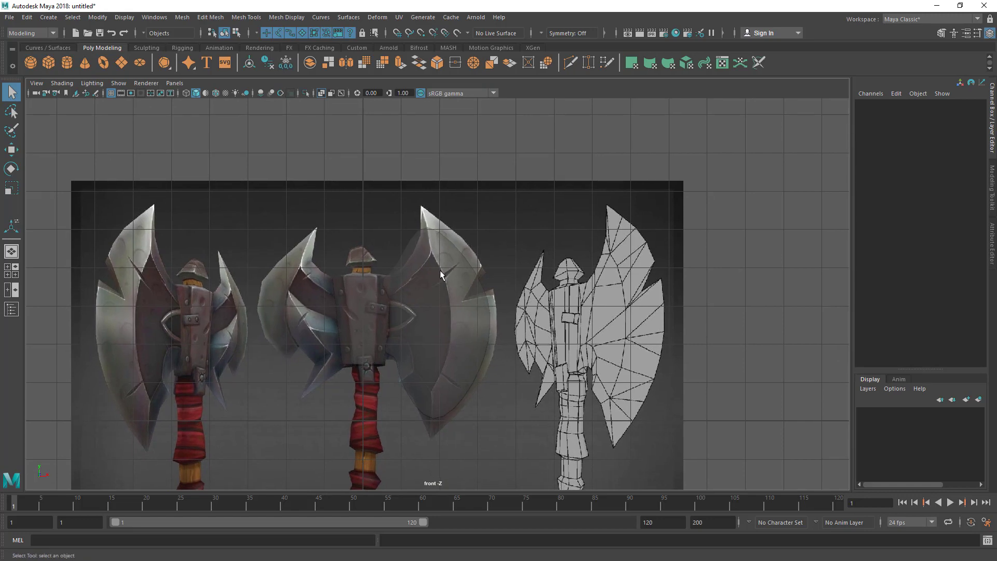
{"action": "left_click", "coordinate": [441, 272]}
{"action": "scroll", "coordinate": [399, 195], "scroll_direction": "up", "scroll_amount": 3}
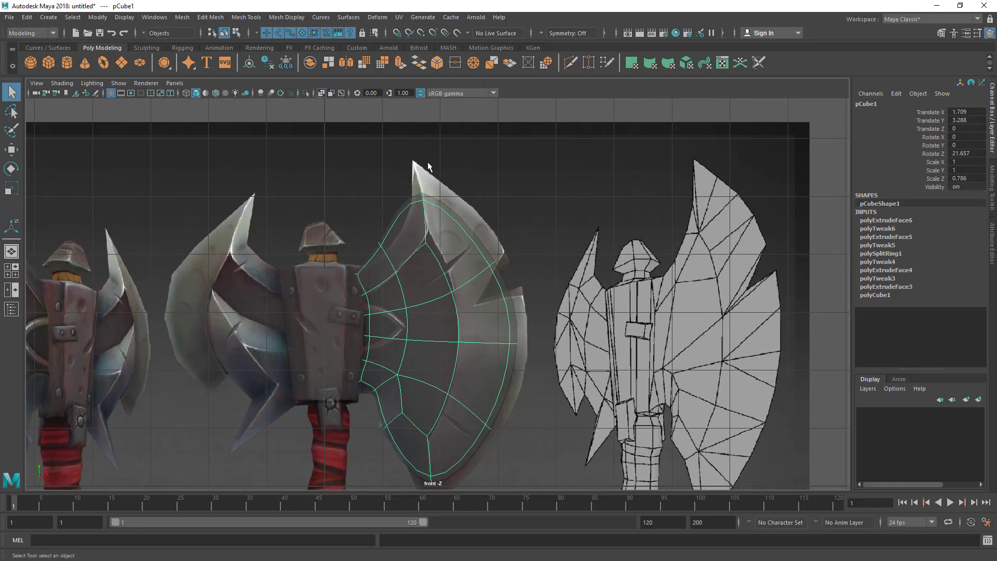
Turn off the blade's smooth mesh preview and compare its outline with the reference in the front and perspective views.
{"action": "middle_click_drag", "start_coordinate": [485, 375], "coordinate": [469, 224], "text": "alt"}
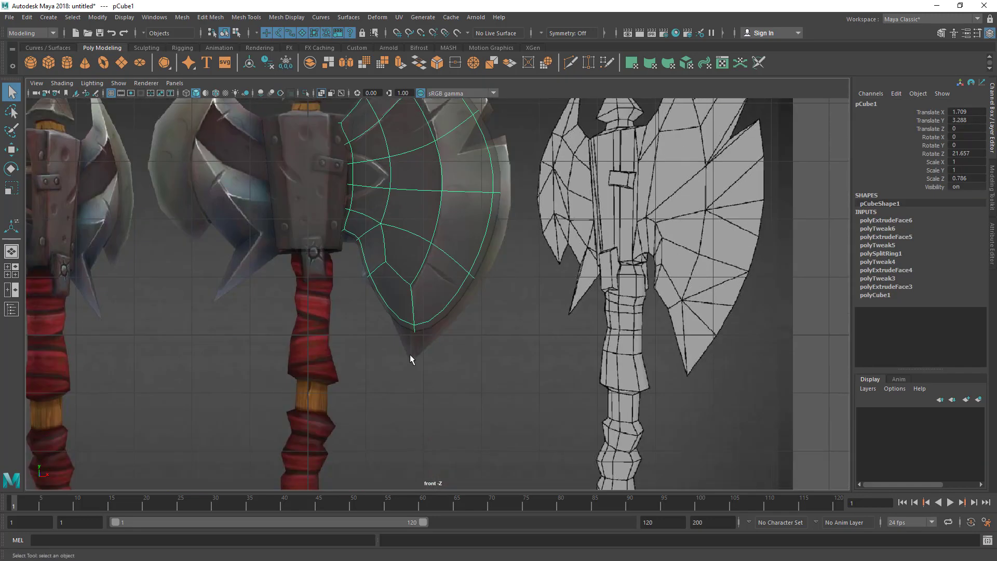
{"action": "middle_click_drag", "start_coordinate": [429, 345], "coordinate": [449, 448], "text": "alt"}
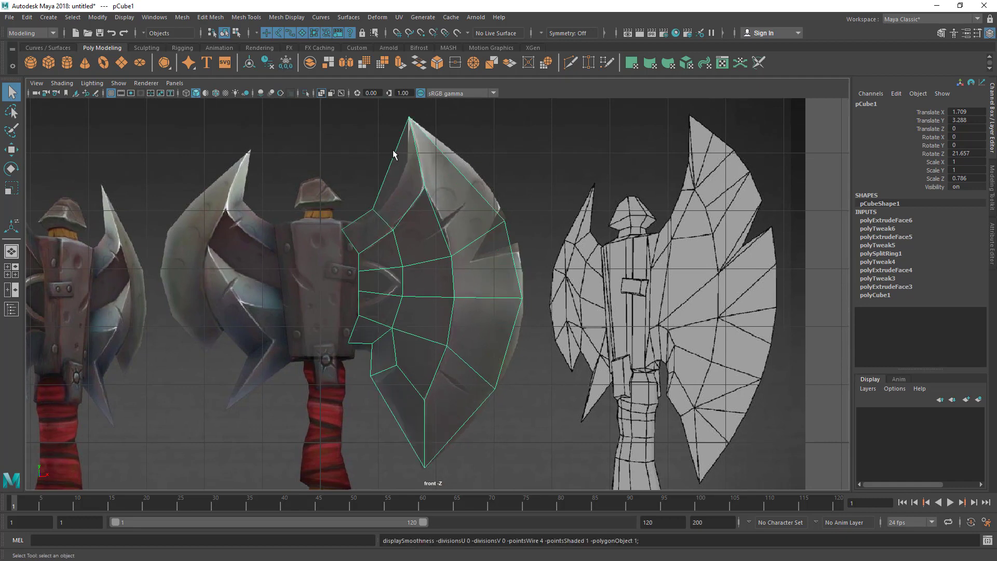
{"action": "middle_click_drag", "start_coordinate": [487, 185], "coordinate": [492, 215], "text": "alt"}
{"action": "left_click", "coordinate": [385, 195]}
{"action": "left_click", "coordinate": [422, 295]}
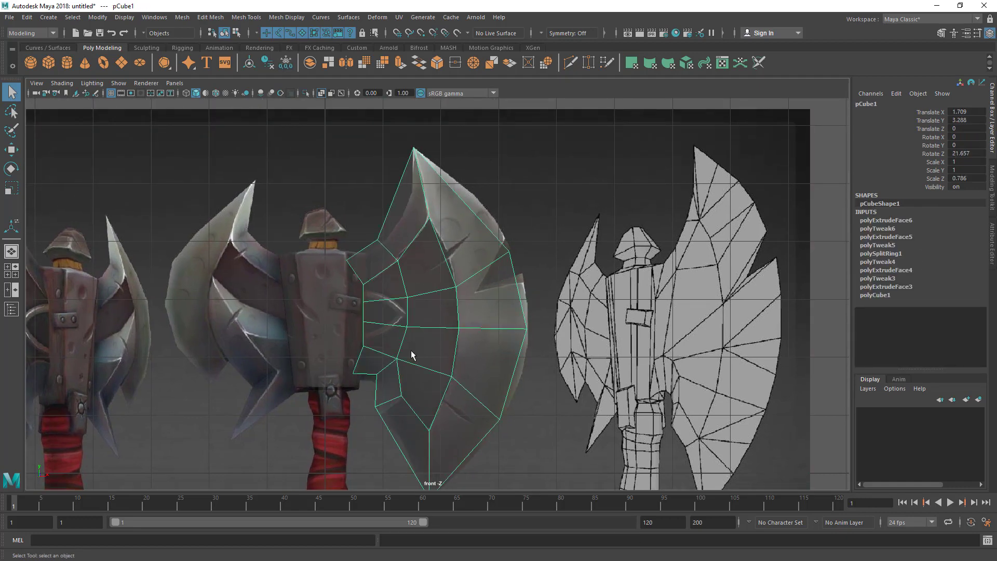
{"action": "key", "text": "space"}
{"action": "key", "text": "space"}
{"action": "left_click_drag", "start_coordinate": [384, 232], "coordinate": [448, 350], "text": "alt"}
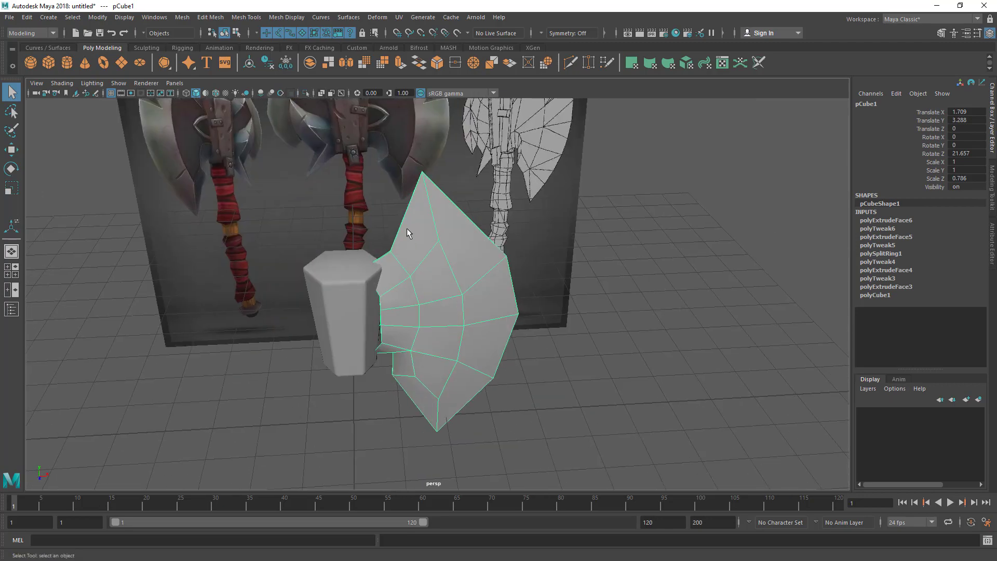
{"action": "left_click_drag", "start_coordinate": [407, 229], "coordinate": [400, 254], "text": "alt"}
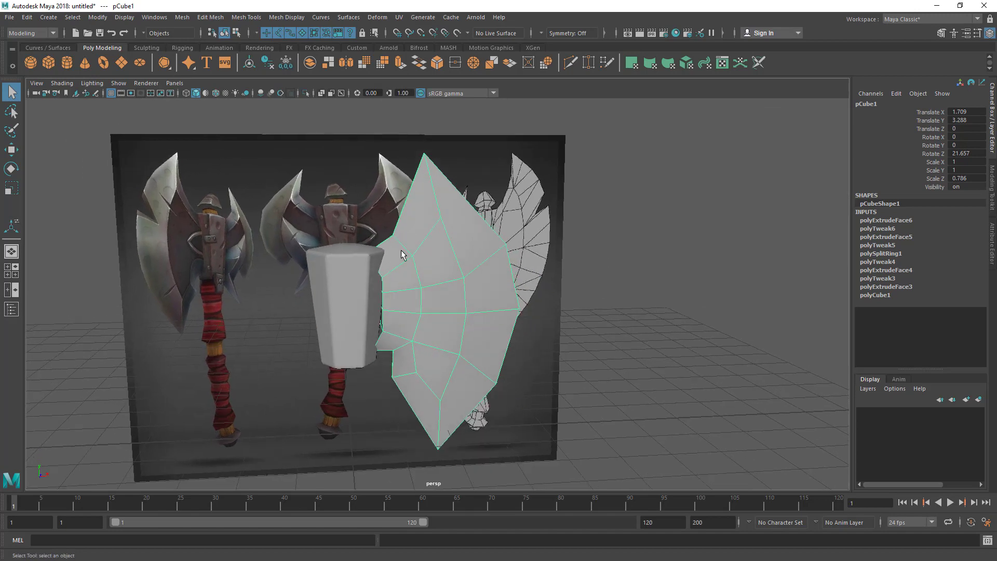
Select the blade's inner-edge vertices beside the shaft in the front view and flatten them along X into a straight vertical line.
{"action": "key", "text": "space"}
{"action": "key", "text": "space"}
{"action": "middle_click_drag", "start_coordinate": [315, 270], "coordinate": [356, 235], "text": "alt"}
{"action": "right_click_drag", "start_coordinate": [356, 235], "coordinate": [431, 318], "text": "alt"}
{"action": "middle_click_drag", "start_coordinate": [431, 318], "coordinate": [452, 342], "text": "alt"}
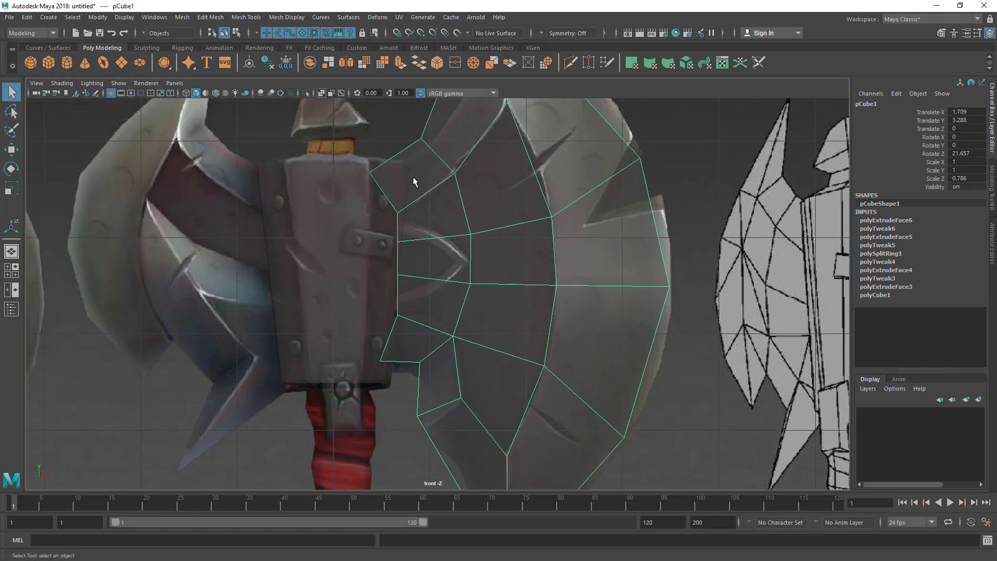
{"action": "right_click_drag", "start_coordinate": [412, 177], "coordinate": [368, 194]}
{"action": "left_click_drag", "start_coordinate": [349, 165], "coordinate": [404, 390]}
{"action": "key", "text": "r"}
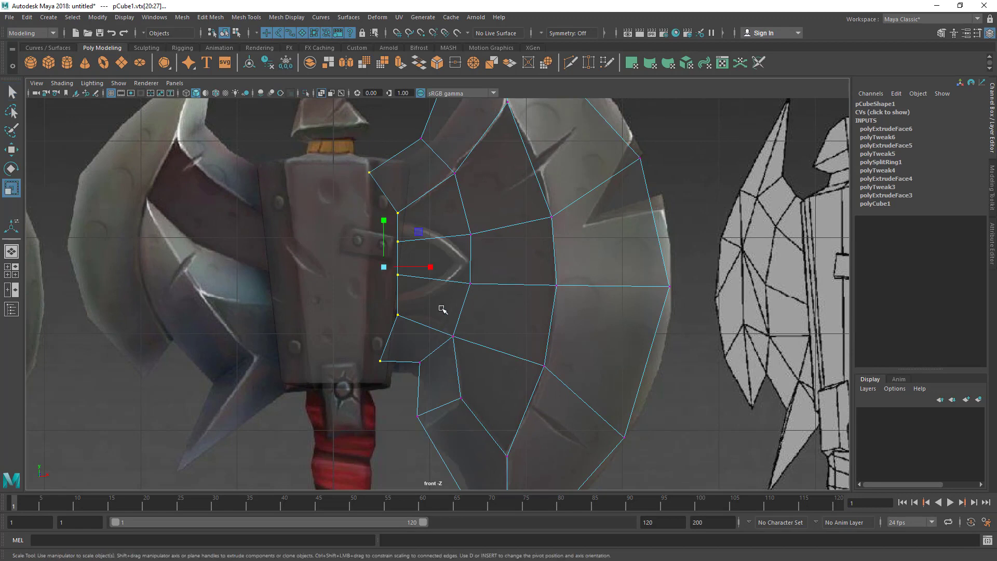
{"action": "left_click_drag", "start_coordinate": [431, 267], "coordinate": [341, 268]}
{"action": "key", "text": "q"}
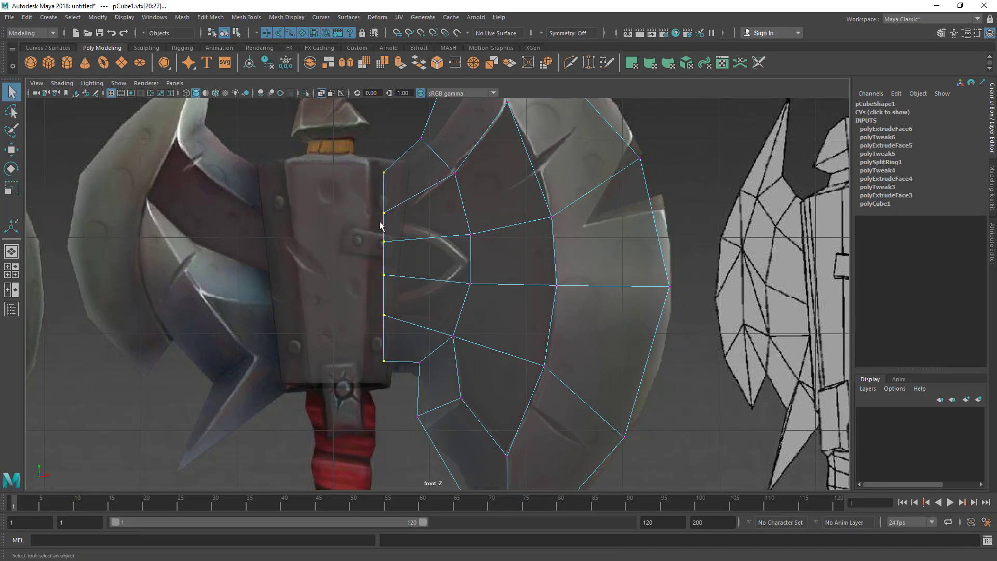
{"action": "key", "text": "w"}
{"action": "key", "text": "q"}
Return the blade to object mode and restore its selection after picking the reference image by mistake.
{"action": "scroll", "coordinate": [367, 238], "scroll_direction": "down", "scroll_amount": 5}
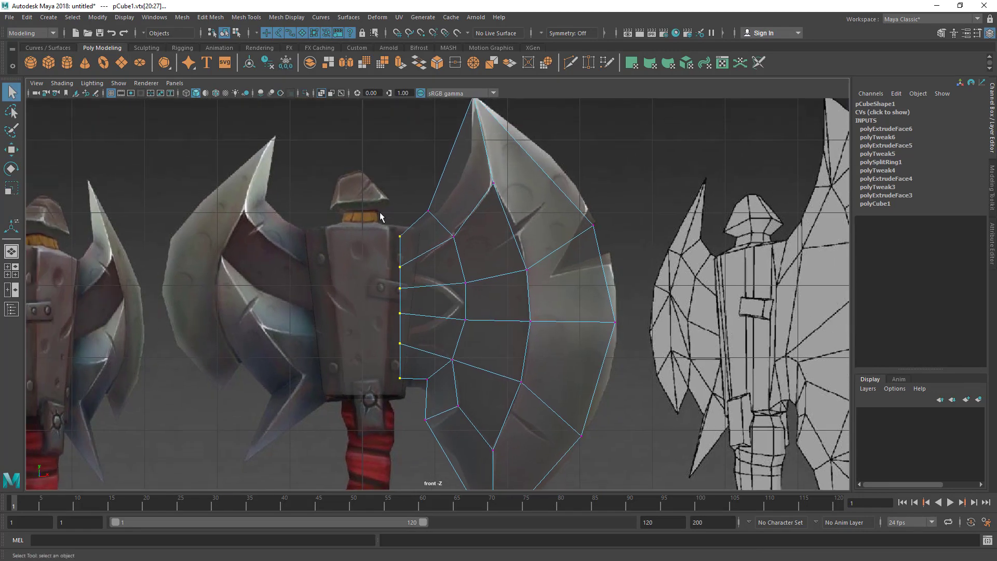
{"action": "right_click_drag", "start_coordinate": [439, 265], "coordinate": [499, 235]}
{"action": "left_click", "coordinate": [613, 159]}
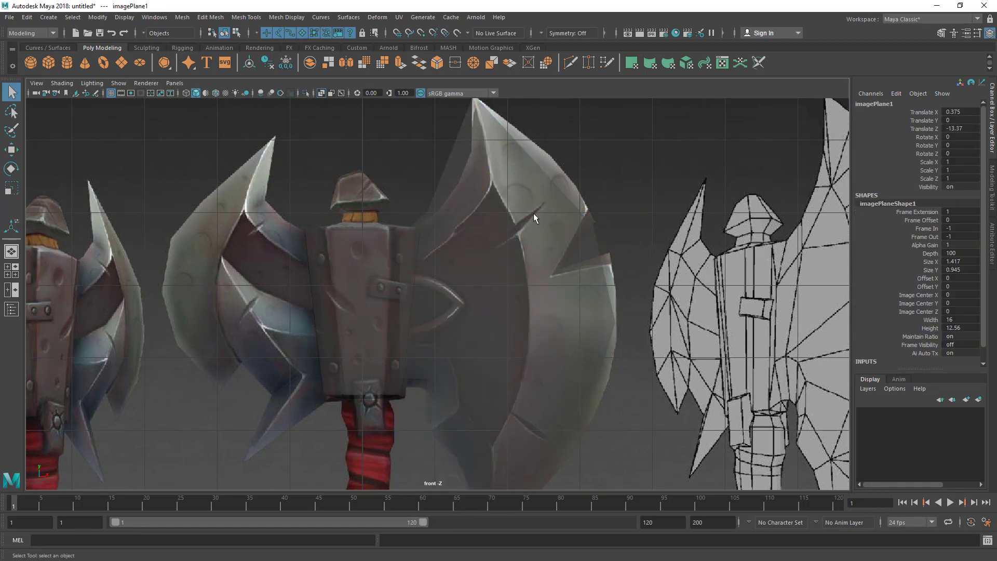
{"action": "key", "text": "ctrl+z"}
{"action": "middle_click_drag", "start_coordinate": [525, 235], "coordinate": [525, 278], "text": "alt"}
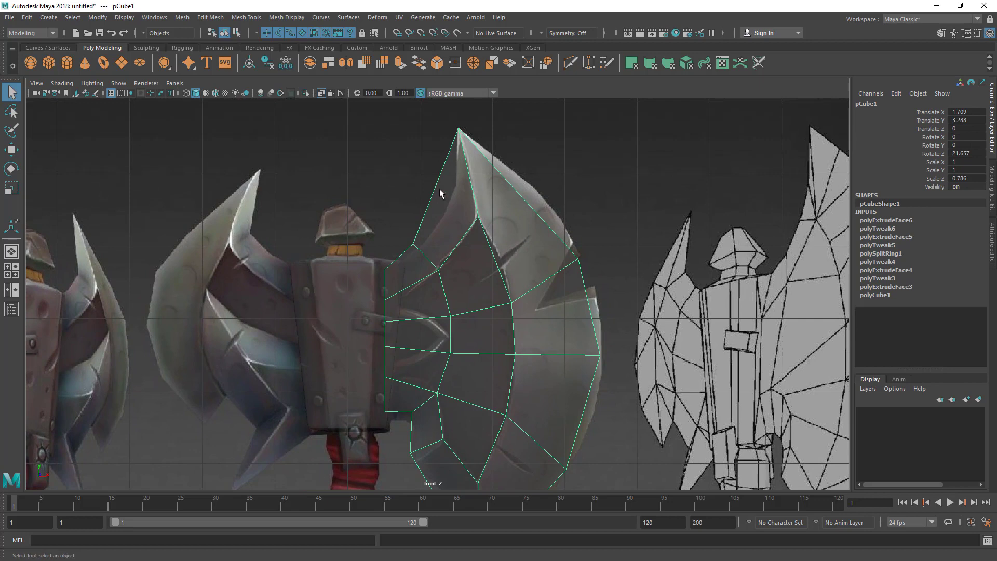
Insert a vertical edge loop through the blade body, about midway between the inner loop and the bevel line.
{"action": "middle_click_drag", "start_coordinate": [486, 341], "coordinate": [488, 284], "text": "alt"}
{"action": "scroll", "coordinate": [508, 317], "scroll_direction": "up", "scroll_amount": 1}
{"action": "right_click_drag", "start_coordinate": [495, 227], "coordinate": [488, 261], "text": "shift"}
{"action": "left_click_drag", "start_coordinate": [488, 260], "coordinate": [493, 265]}
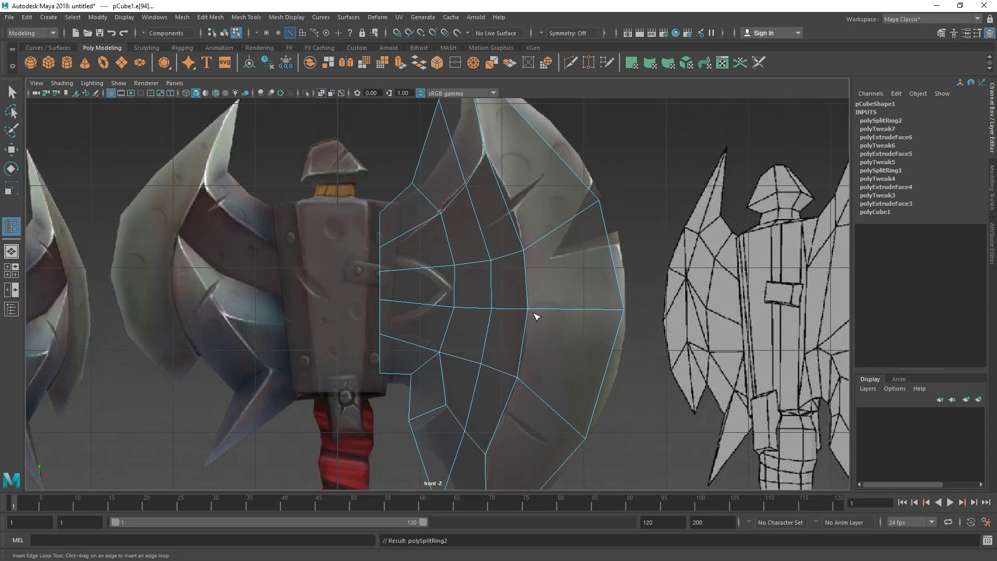
{"action": "middle_click_drag", "start_coordinate": [533, 314], "coordinate": [545, 363], "text": "alt"}
{"action": "key", "text": "q"}
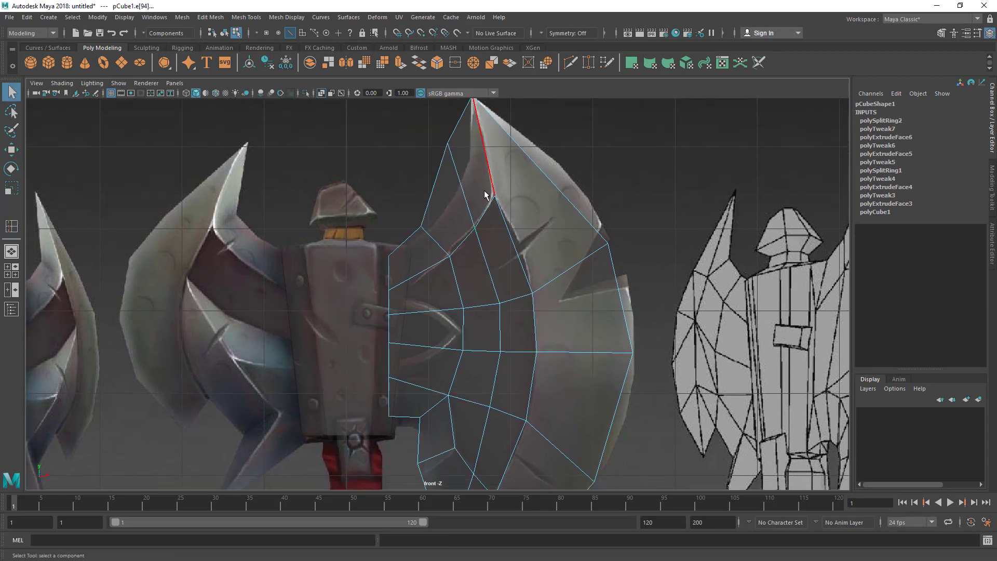
Move the new loop's upper outline vertices inward onto the reference's concave curve below the top tip.
{"action": "right_click_drag", "start_coordinate": [483, 164], "coordinate": [439, 150], "text": "alt"}
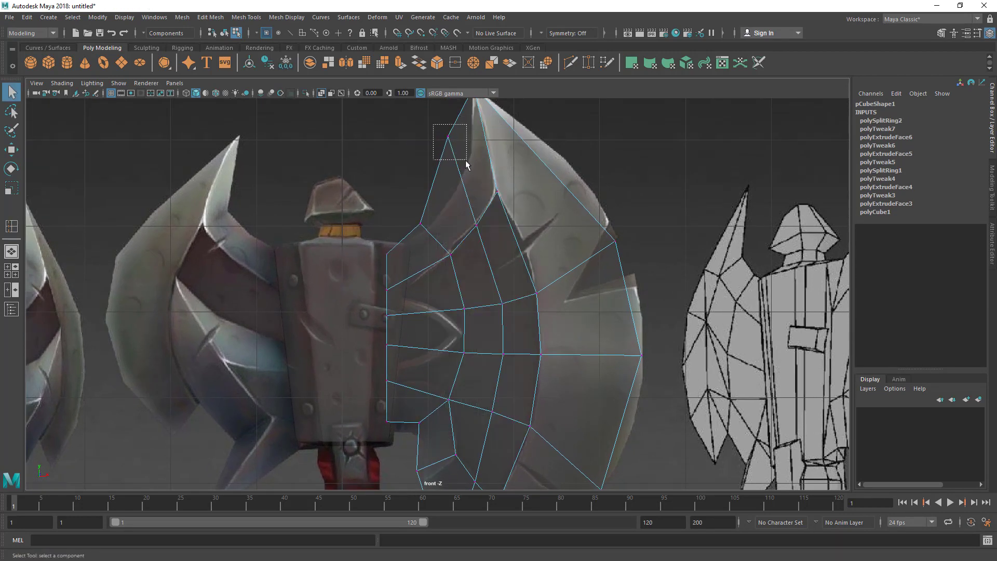
{"action": "left_click_drag", "start_coordinate": [466, 161], "coordinate": [466, 160]}
{"action": "key", "text": "w"}
{"action": "left_click_drag", "start_coordinate": [450, 137], "coordinate": [468, 165]}
{"action": "key", "text": "q"}
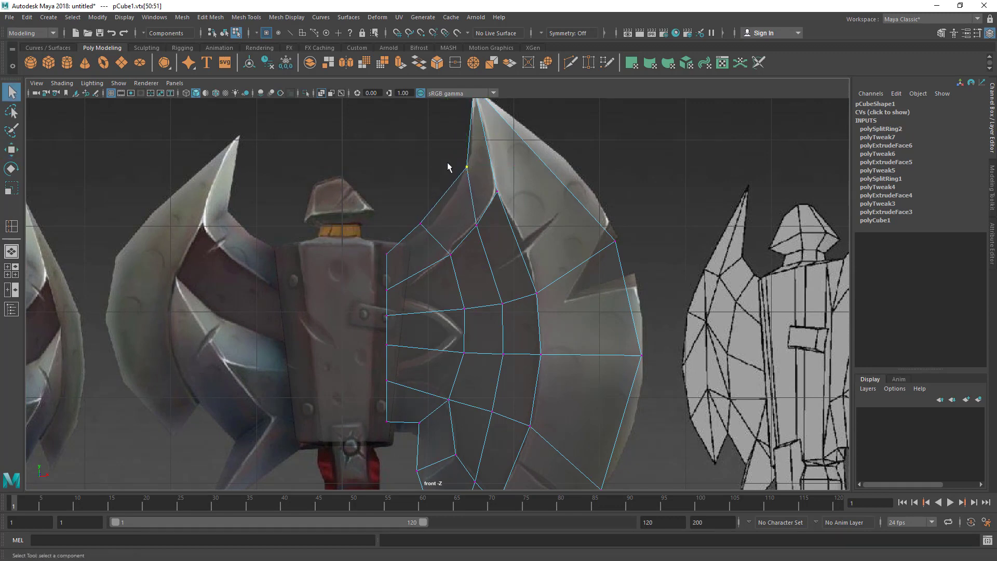
Adjust the new loop's lower outline vertices to match the reference edge above the bottom tip.
{"action": "middle_click_drag", "start_coordinate": [447, 162], "coordinate": [454, 79], "text": "alt"}
{"action": "key", "text": "w"}
{"action": "mouse_move", "coordinate": [436, 326]}
{"action": "left_mouse_down"}
{"action": "mouse_move", "coordinate": [414, 356]}
{"action": "mouse_move", "coordinate": [438, 316]}
{"action": "left_mouse_up"}
{"action": "key", "text": "q"}
{"action": "mouse_move", "coordinate": [465, 269]}
{"action": "middle_mouse_down", "text": "alt"}
{"action": "mouse_move", "coordinate": [501, 353]}
{"action": "mouse_move", "coordinate": [509, 434]}
{"action": "middle_mouse_up", "text": "alt"}
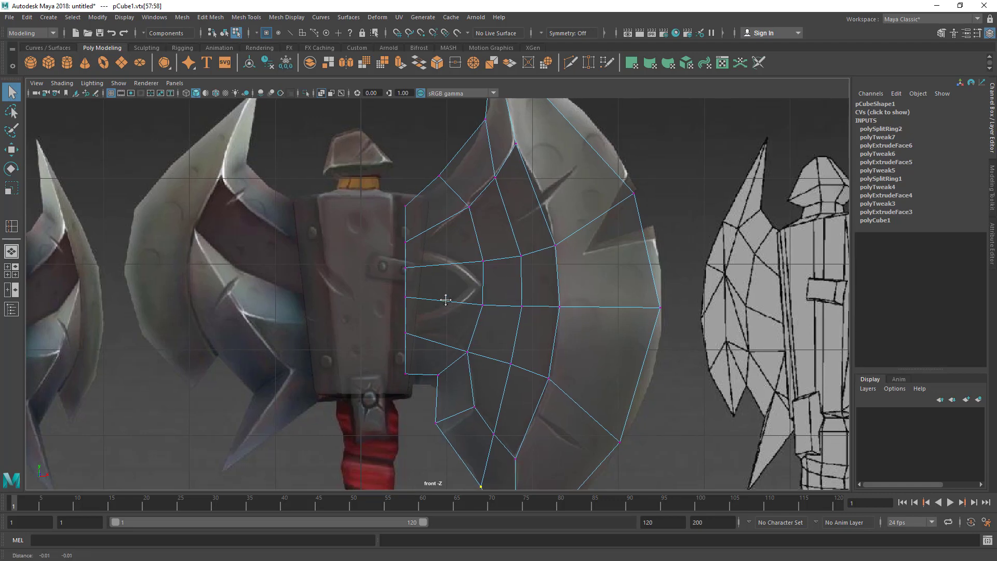
Move the upper outline vertex nearest the shaft slightly outward to match the reference, and return to object mode.
{"action": "middle_click_drag", "start_coordinate": [438, 185], "coordinate": [429, 241], "text": "alt"}
{"action": "scroll", "coordinate": [409, 219], "scroll_direction": "up", "scroll_amount": 2}
{"action": "left_click", "coordinate": [432, 218]}
{"action": "key", "text": "w"}
{"action": "left_click_drag", "start_coordinate": [435, 220], "coordinate": [451, 217]}
{"action": "key", "text": "q"}
{"action": "middle_click_drag", "start_coordinate": [505, 328], "coordinate": [529, 367], "text": "alt"}
{"action": "right_click_drag", "start_coordinate": [416, 228], "coordinate": [451, 220]}
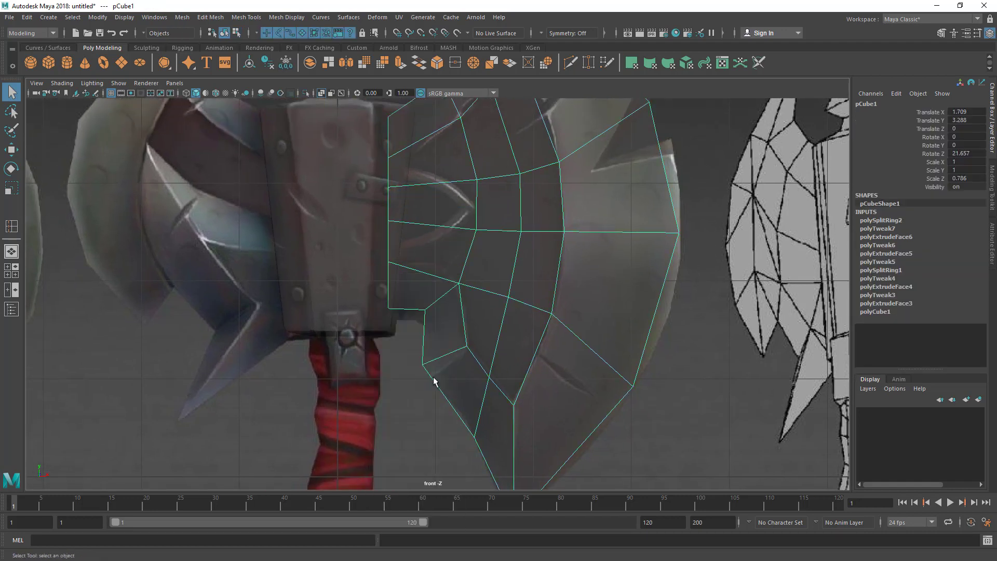
Straighten the inner vertical loop by scaling its four middle vertex columns narrower along X and shifting them toward the shaft.
{"action": "middle_click_drag", "start_coordinate": [460, 286], "coordinate": [458, 325], "text": "alt"}
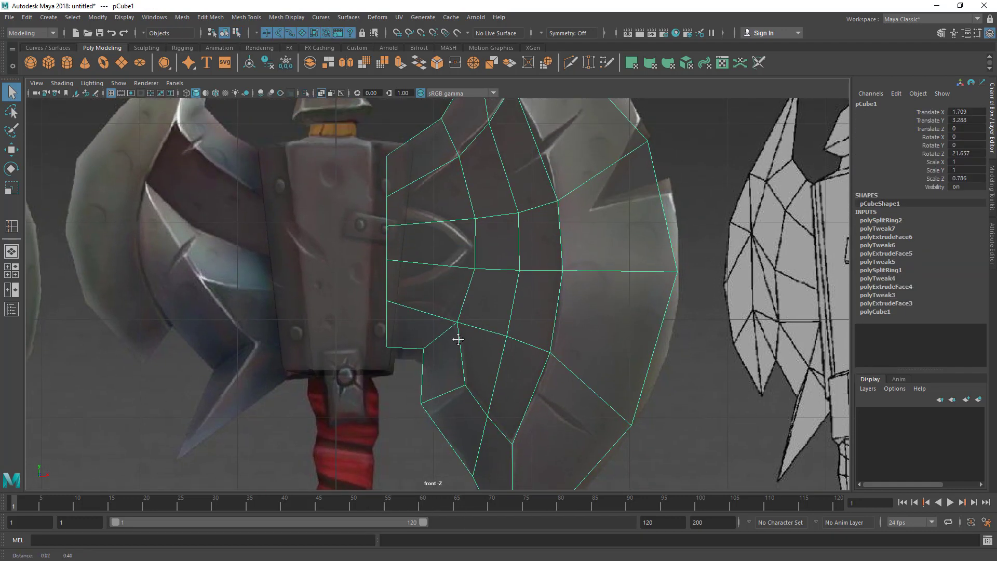
{"action": "right_click_drag", "start_coordinate": [478, 223], "coordinate": [441, 227]}
{"action": "middle_click_drag", "start_coordinate": [440, 226], "coordinate": [453, 267], "text": "alt"}
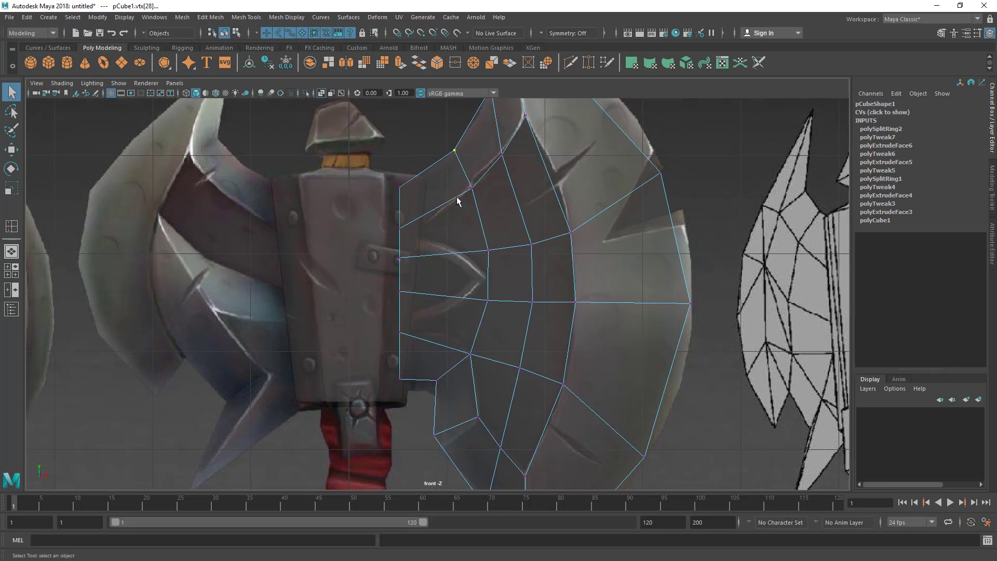
{"action": "left_click_drag", "start_coordinate": [483, 343], "coordinate": [491, 373]}
{"action": "key", "text": "r"}
{"action": "mouse_move", "coordinate": [525, 273]}
{"action": "left_mouse_down"}
{"action": "mouse_move", "coordinate": [498, 278]}
{"action": "mouse_move", "coordinate": [519, 273]}
{"action": "left_mouse_up"}
{"action": "key", "text": "w"}
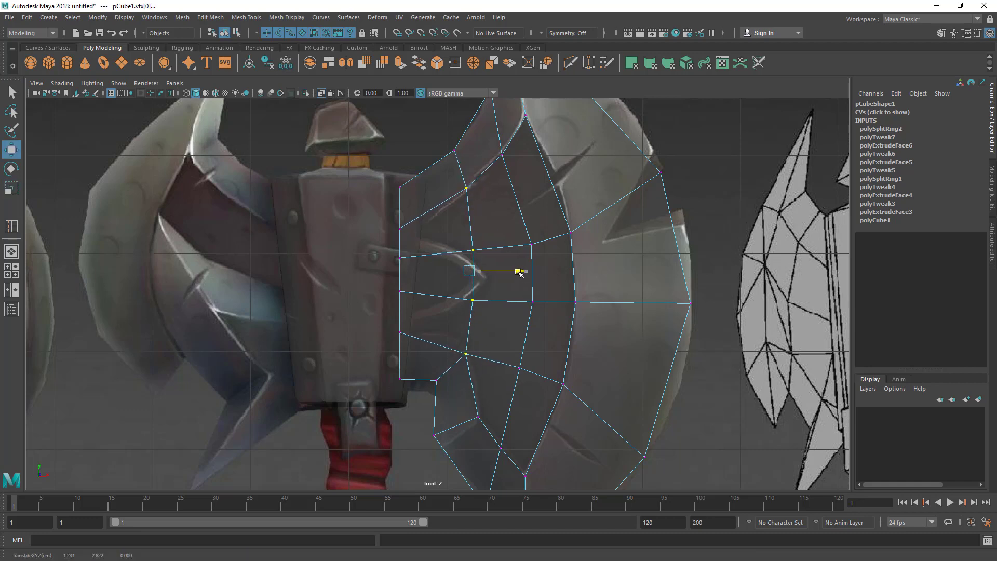
{"action": "key", "text": "q"}
Return to object mode and insert an edge loop crossing the upper part of the blade from the inner edge to the rim.
{"action": "middle_click_drag", "start_coordinate": [547, 272], "coordinate": [463, 354], "text": "alt"}
{"action": "right_click_drag", "start_coordinate": [480, 223], "coordinate": [514, 202]}
{"action": "right_click_drag", "start_coordinate": [535, 244], "coordinate": [417, 242], "text": "alt"}
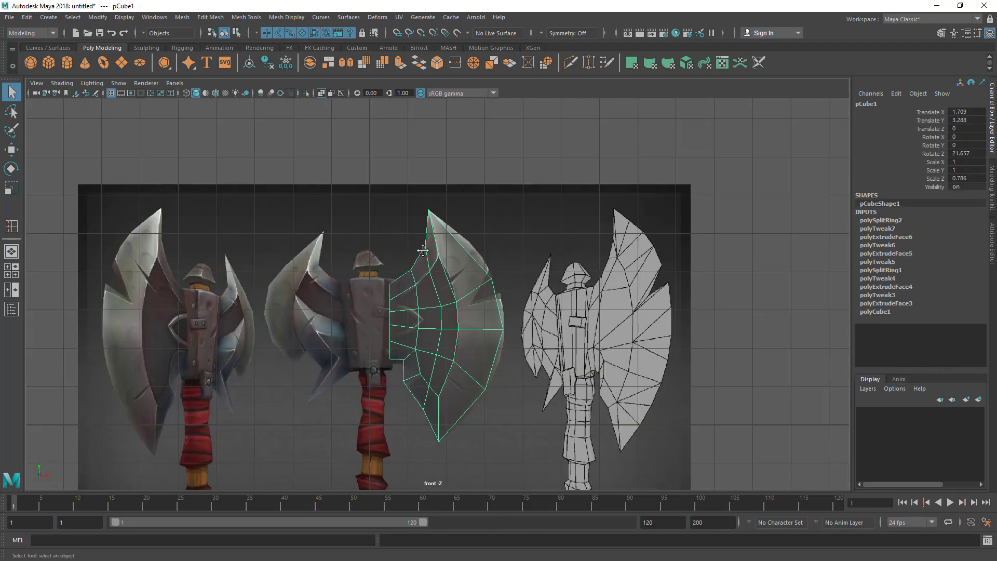
{"action": "middle_click_drag", "start_coordinate": [417, 242], "coordinate": [425, 202], "text": "alt"}
{"action": "right_click_drag", "start_coordinate": [424, 201], "coordinate": [523, 376], "text": "alt"}
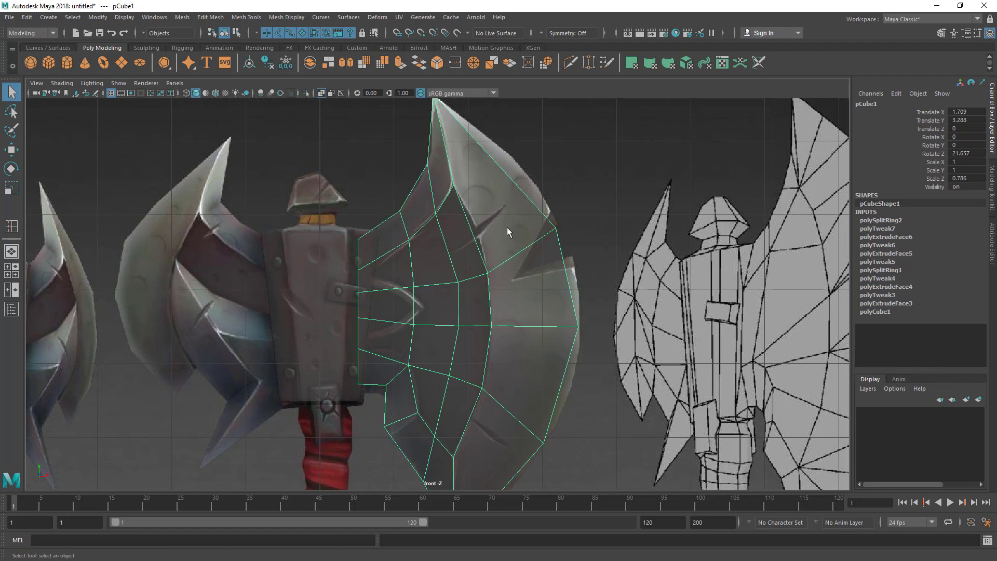
{"action": "middle_click_drag", "start_coordinate": [518, 403], "coordinate": [529, 355], "text": "alt"}
{"action": "middle_click_drag", "start_coordinate": [542, 321], "coordinate": [550, 368], "text": "alt"}
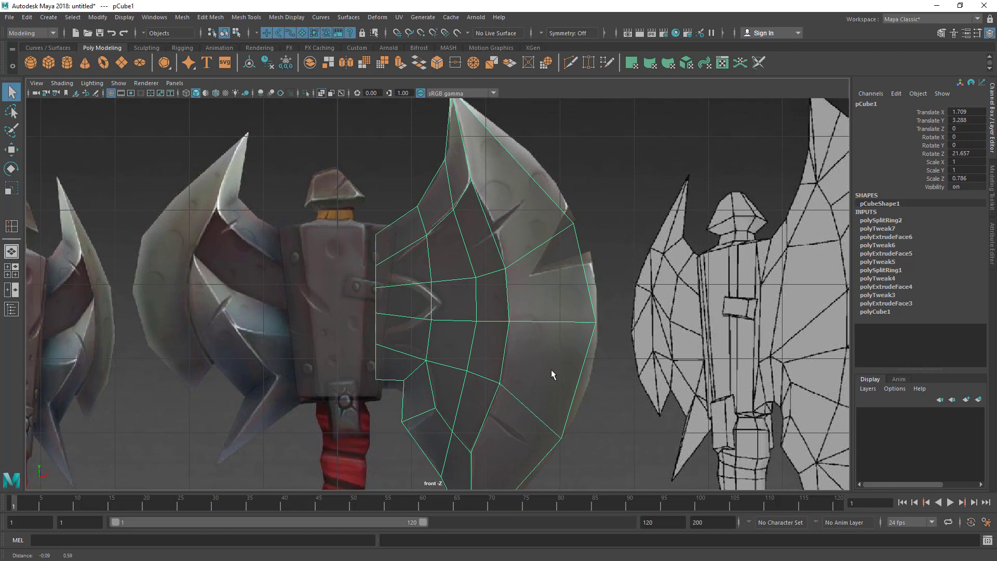
{"action": "right_click_drag", "start_coordinate": [499, 229], "coordinate": [455, 268], "text": "shift"}
{"action": "left_click_drag", "start_coordinate": [492, 236], "coordinate": [494, 232]}
Insert a second crossing edge loop through the blade section just below the middle, and leave the edge loop tool.
{"action": "middle_click_drag", "start_coordinate": [539, 305], "coordinate": [531, 297], "text": "alt"}
{"action": "middle_click_drag", "start_coordinate": [501, 184], "coordinate": [512, 228], "text": "alt"}
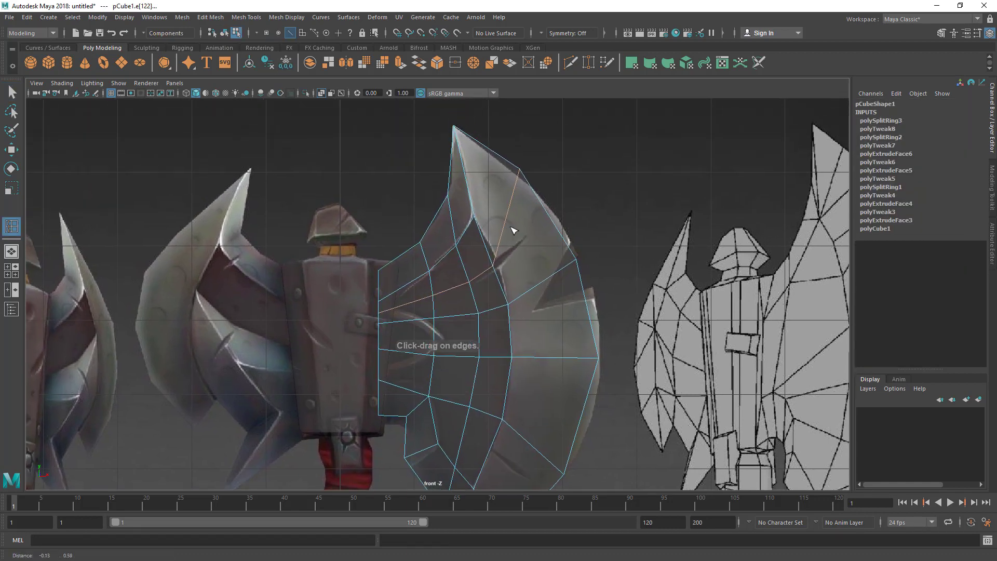
{"action": "middle_click_drag", "start_coordinate": [561, 363], "coordinate": [543, 291], "text": "alt"}
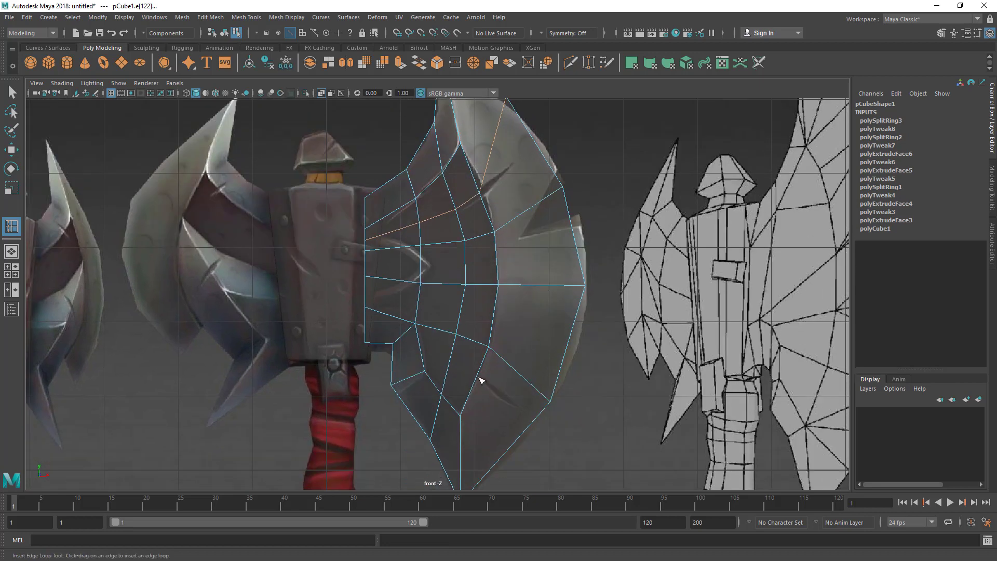
{"action": "middle_click_drag", "start_coordinate": [480, 381], "coordinate": [475, 431], "text": "alt"}
{"action": "middle_click_drag", "start_coordinate": [489, 382], "coordinate": [490, 354], "text": "alt"}
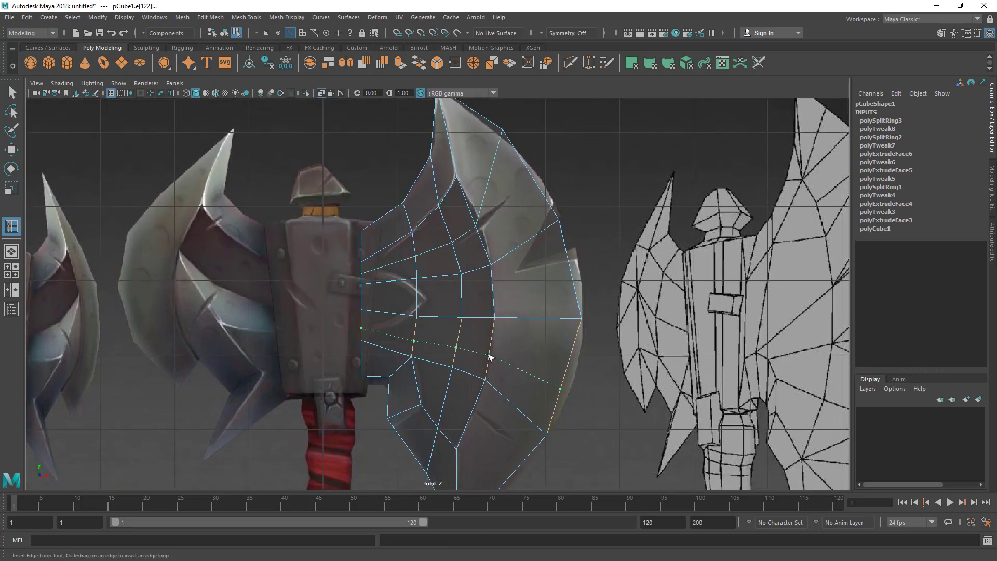
{"action": "left_click_drag", "start_coordinate": [489, 354], "coordinate": [489, 357]}
{"action": "key", "text": "q"}
Move the upper crossing loop's rim vertices onto the reference's curved outer edge near the top tip.
{"action": "middle_click_drag", "start_coordinate": [495, 314], "coordinate": [508, 384], "text": "alt"}
{"action": "right_click_drag", "start_coordinate": [503, 214], "coordinate": [387, 201]}
{"action": "middle_click_drag", "start_coordinate": [500, 182], "coordinate": [459, 182], "text": "alt"}
{"action": "key", "text": "w"}
{"action": "left_click_drag", "start_coordinate": [459, 182], "coordinate": [474, 209]}
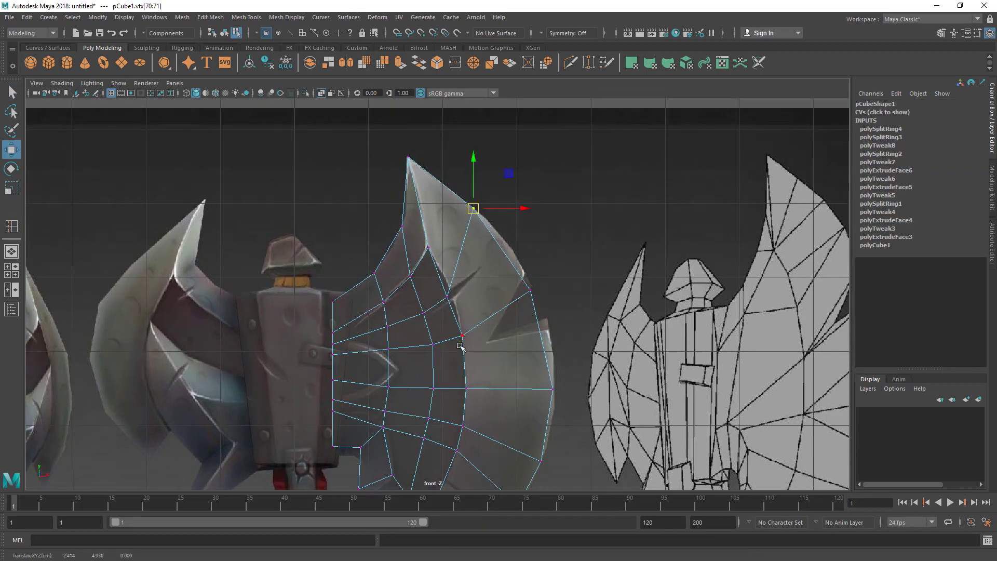
Adjust the bevel-line and inner vertices around the upper crossing loop to follow the reference's inner bevel curve.
{"action": "middle_click_drag", "start_coordinate": [459, 346], "coordinate": [456, 327], "text": "alt"}
{"action": "left_click", "coordinate": [449, 277]}
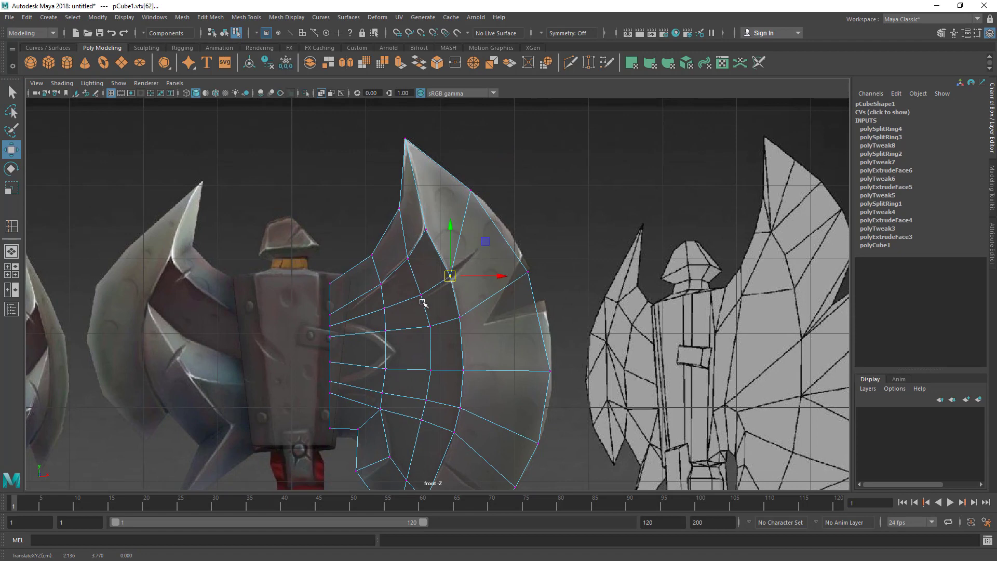
{"action": "left_click_drag", "start_coordinate": [412, 289], "coordinate": [423, 294]}
{"action": "middle_click_drag", "start_coordinate": [439, 351], "coordinate": [410, 298], "text": "alt"}
{"action": "scroll", "coordinate": [441, 377], "scroll_direction": "up", "scroll_amount": 1}
{"action": "middle_click_drag", "start_coordinate": [442, 378], "coordinate": [439, 361], "text": "alt"}
{"action": "middle_click_drag", "start_coordinate": [430, 251], "coordinate": [420, 273], "text": "alt"}
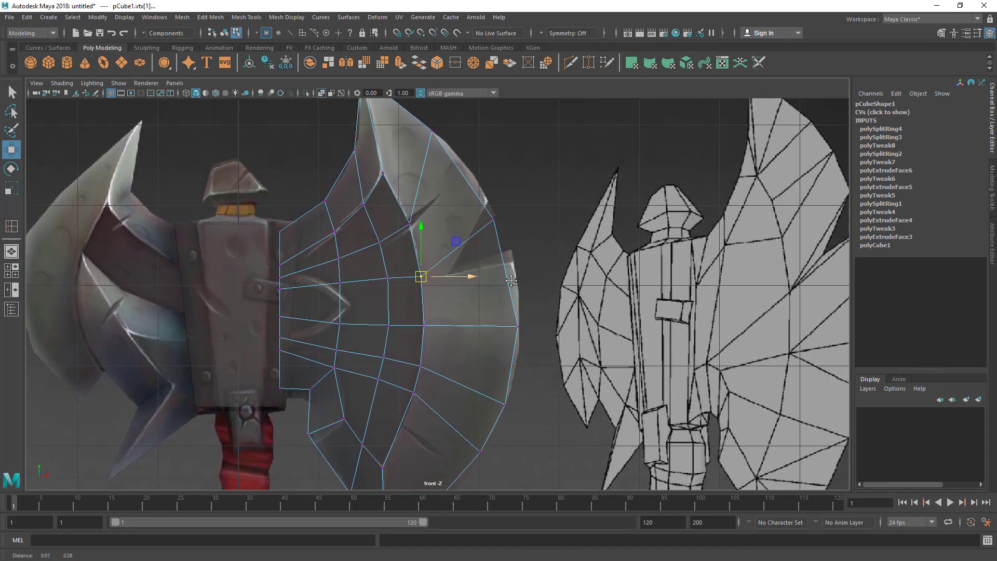
Move the upper rim vertices down and outward along the reference outline toward the notch in the cutting edge.
{"action": "left_click", "coordinate": [502, 239]}
{"action": "middle_click_drag", "start_coordinate": [487, 271], "coordinate": [505, 336], "text": "alt"}
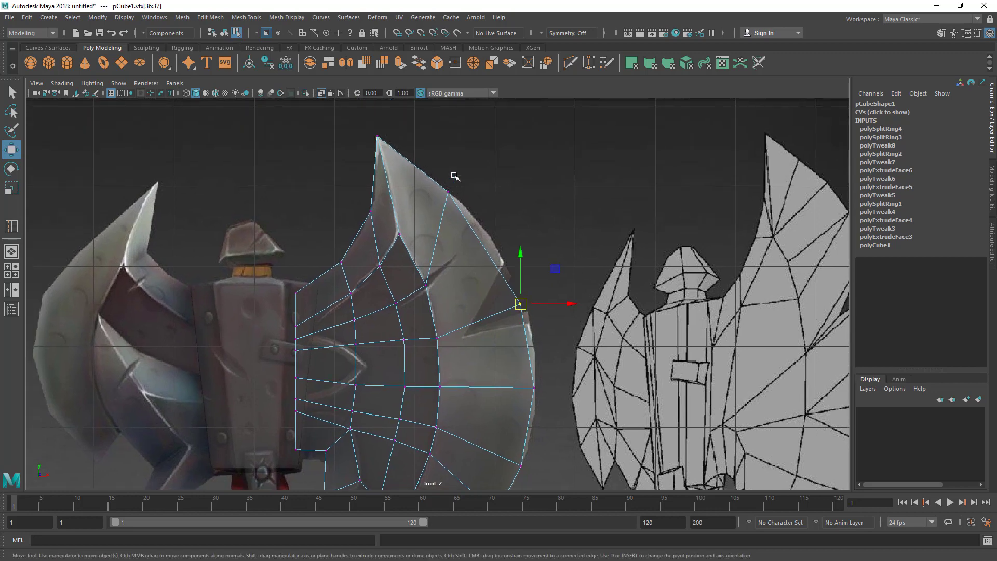
{"action": "middle_click_drag", "start_coordinate": [436, 358], "coordinate": [438, 287], "text": "alt"}
{"action": "scroll", "coordinate": [442, 294], "scroll_direction": "up", "scroll_amount": 2}
{"action": "middle_click_drag", "start_coordinate": [452, 370], "coordinate": [446, 289], "text": "alt"}
{"action": "scroll", "coordinate": [416, 266], "scroll_direction": "down", "scroll_amount": 3}
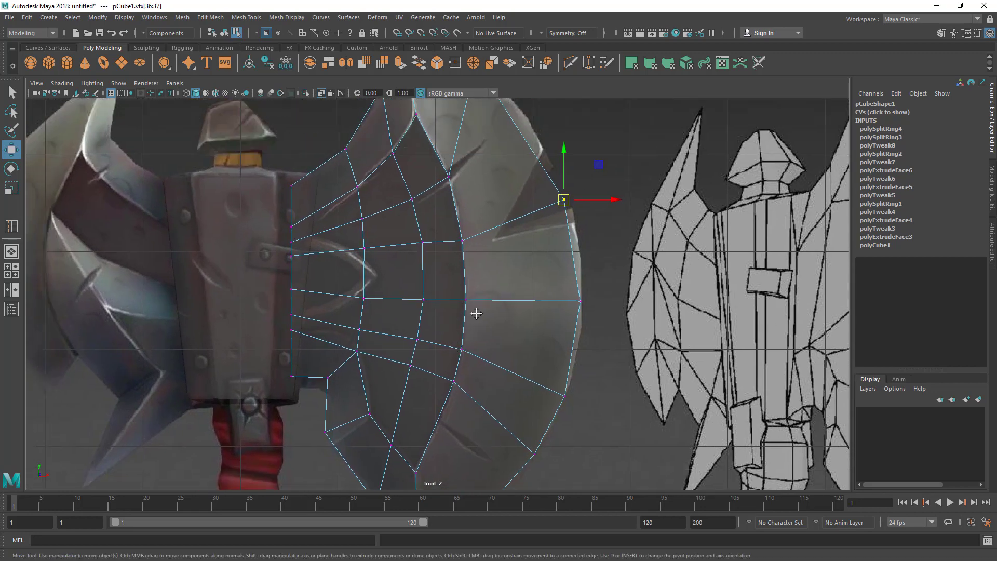
{"action": "scroll", "coordinate": [483, 359], "scroll_direction": "up", "scroll_amount": 4}
Move the lower rim, bevel-line and inner vertices of one crossing edge downward to follow the reference, and clear the selection.
{"action": "left_click_drag", "start_coordinate": [482, 358], "coordinate": [490, 420]}
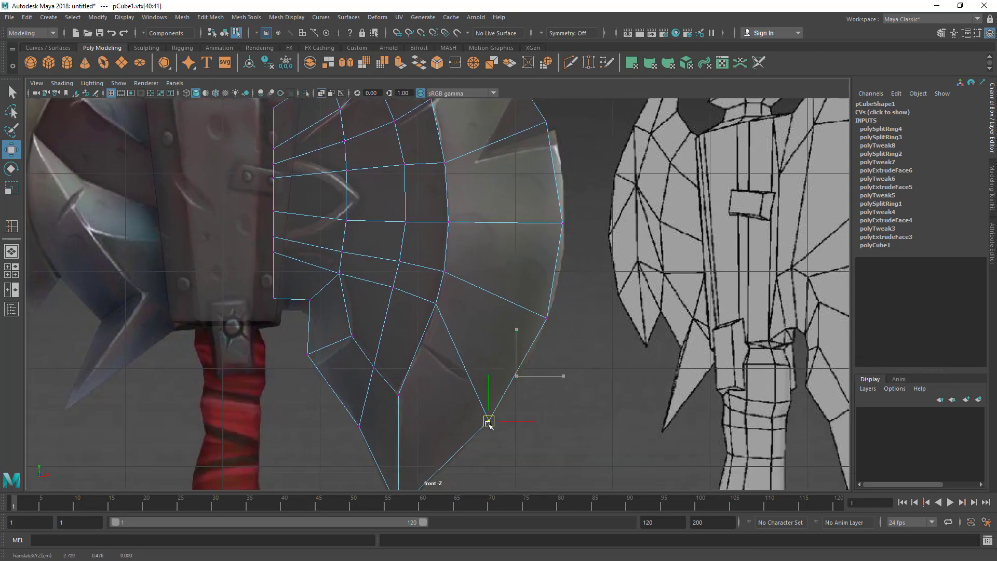
{"action": "left_click_drag", "start_coordinate": [430, 300], "coordinate": [436, 335]}
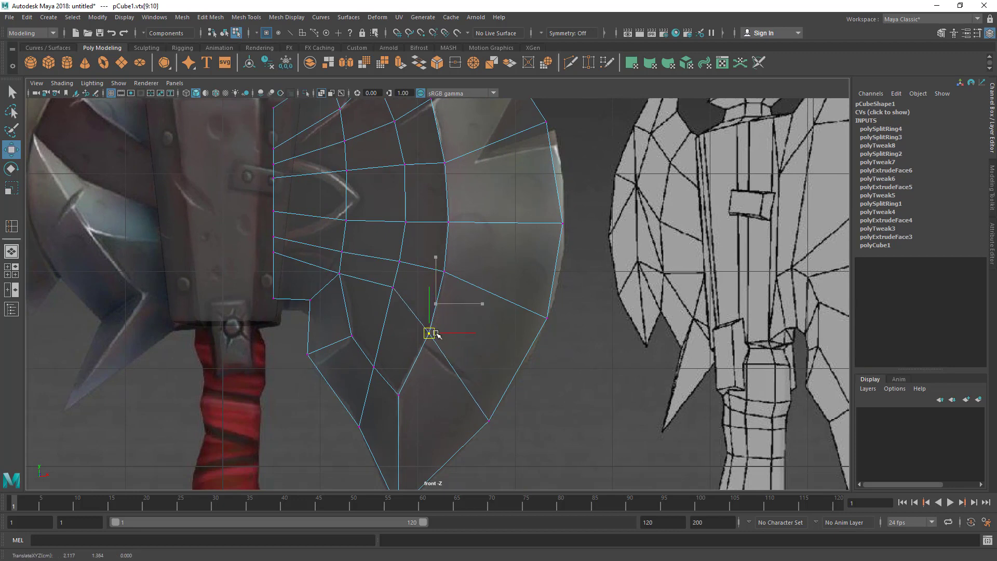
{"action": "left_click", "coordinate": [393, 286]}
{"action": "left_click_drag", "start_coordinate": [392, 286], "coordinate": [388, 307]}
{"action": "middle_click_drag", "start_coordinate": [498, 301], "coordinate": [521, 345], "text": "alt"}
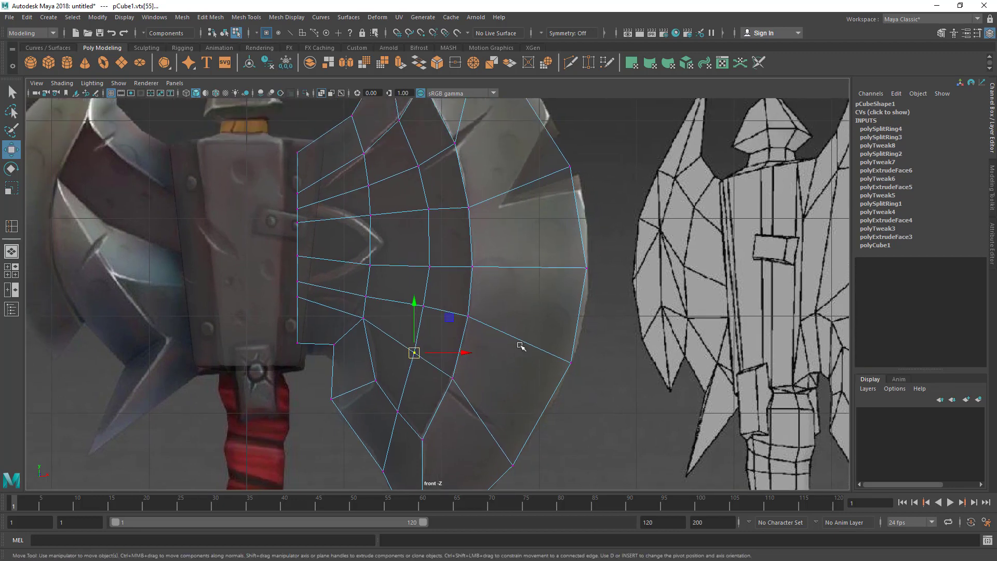
{"action": "right_click_drag", "start_coordinate": [521, 345], "coordinate": [535, 327], "text": "alt"}
{"action": "middle_click_drag", "start_coordinate": [535, 328], "coordinate": [529, 363], "text": "alt"}
{"action": "left_click", "coordinate": [553, 243]}
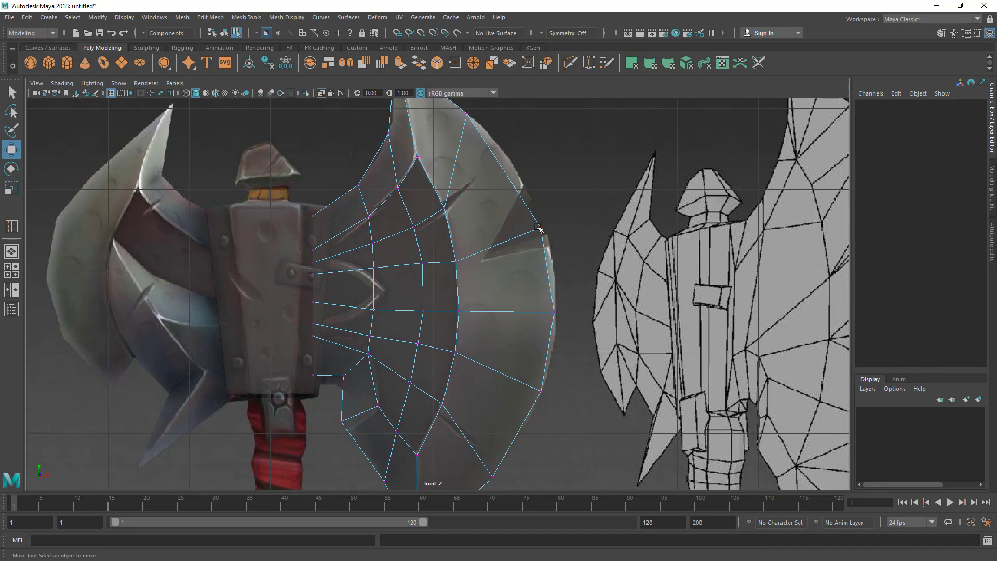
Move the outer rim vertices onto the lower corner of the cutting-edge notch, and scale the middle vertices of the inner loop.
{"action": "left_click_drag", "start_coordinate": [535, 222], "coordinate": [547, 240]}
{"action": "key", "text": "q"}
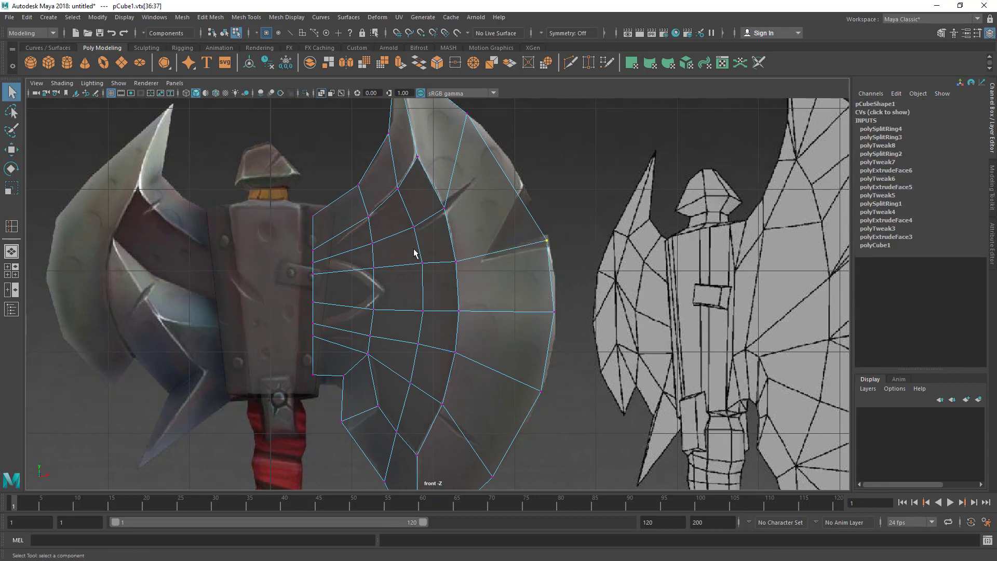
{"action": "middle_click_drag", "start_coordinate": [369, 281], "coordinate": [370, 282], "text": "alt"}
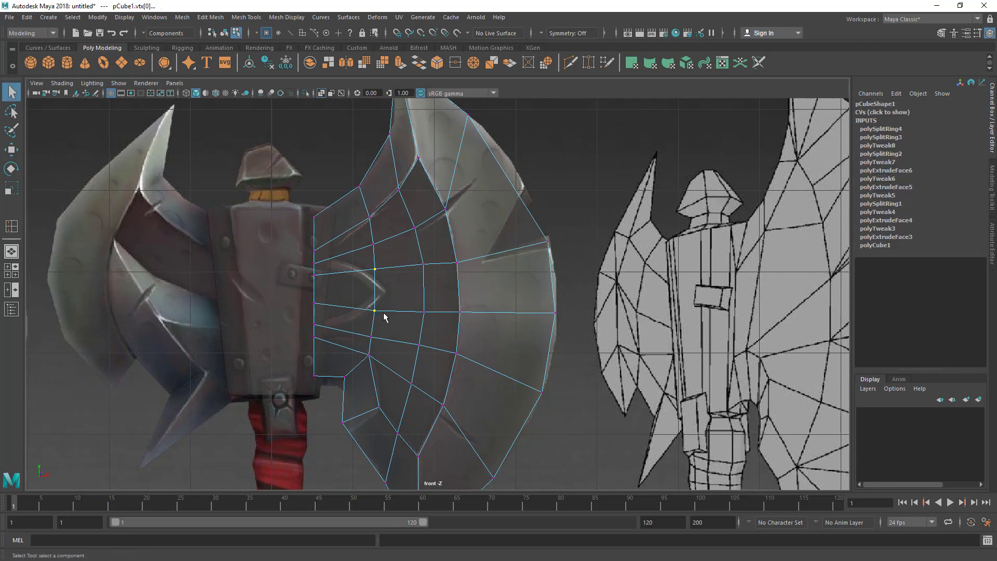
{"action": "key", "text": "r"}
{"action": "left_click_drag", "start_coordinate": [378, 242], "coordinate": [427, 249]}
{"action": "key", "text": "q"}
{"action": "key", "text": "r"}
{"action": "key", "text": "q"}
{"action": "left_click", "coordinate": [571, 241]}
{"action": "middle_click_drag", "start_coordinate": [566, 250], "coordinate": [579, 234], "text": "alt"}
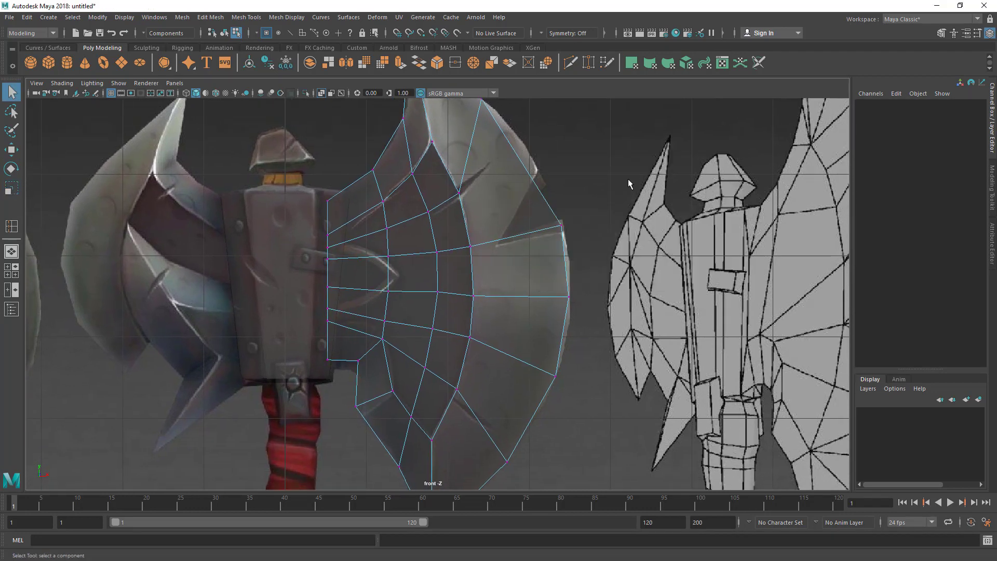
Move the upper rim vertices outward onto the reference's curved edge, and shift the notch-level rim vertices up along the outline.
{"action": "key", "text": "space"}
{"action": "key", "text": "space"}
{"action": "left_click_drag", "start_coordinate": [552, 205], "coordinate": [533, 205], "text": "alt"}
{"action": "key", "text": "space"}
{"action": "key", "text": "space"}
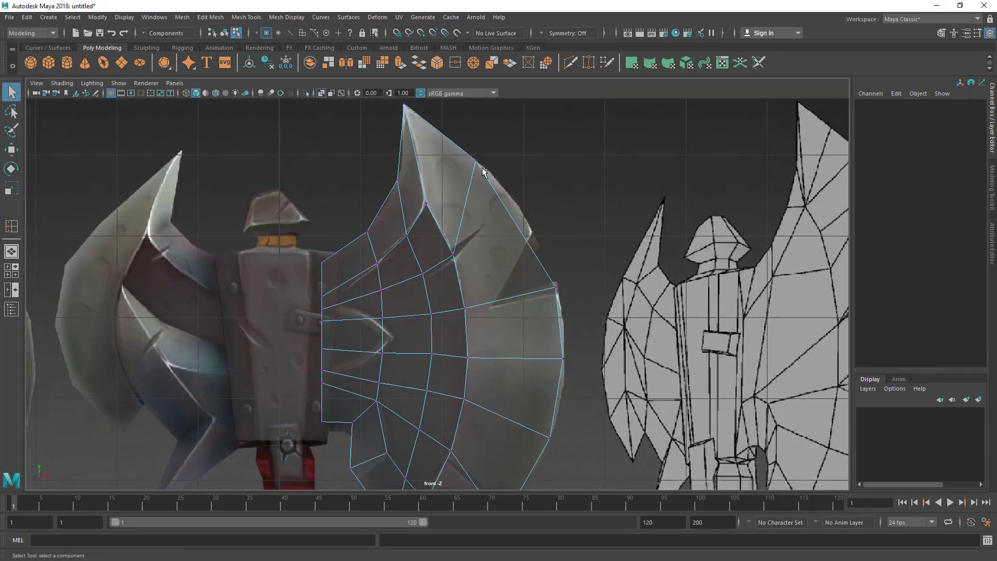
{"action": "left_click", "coordinate": [477, 163]}
{"action": "key", "text": "w"}
{"action": "left_click_drag", "start_coordinate": [476, 160], "coordinate": [502, 183]}
{"action": "middle_click_drag", "start_coordinate": [563, 313], "coordinate": [557, 262], "text": "alt"}
{"action": "left_click_drag", "start_coordinate": [537, 207], "coordinate": [576, 258]}
{"action": "left_click_drag", "start_coordinate": [550, 235], "coordinate": [542, 213]}
{"action": "key", "text": "q"}
Return to object mode, preview the blade smoothed in the perspective view, and restore its unsmoothed display.
{"action": "scroll", "coordinate": [576, 313], "scroll_direction": "down", "scroll_amount": 5}
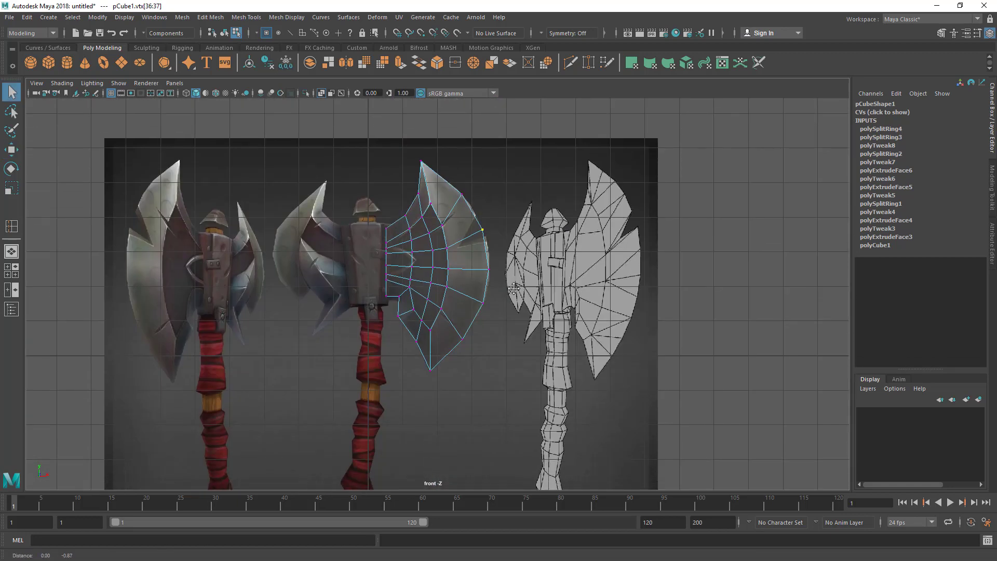
{"action": "scroll", "coordinate": [566, 378], "scroll_direction": "up", "scroll_amount": 4}
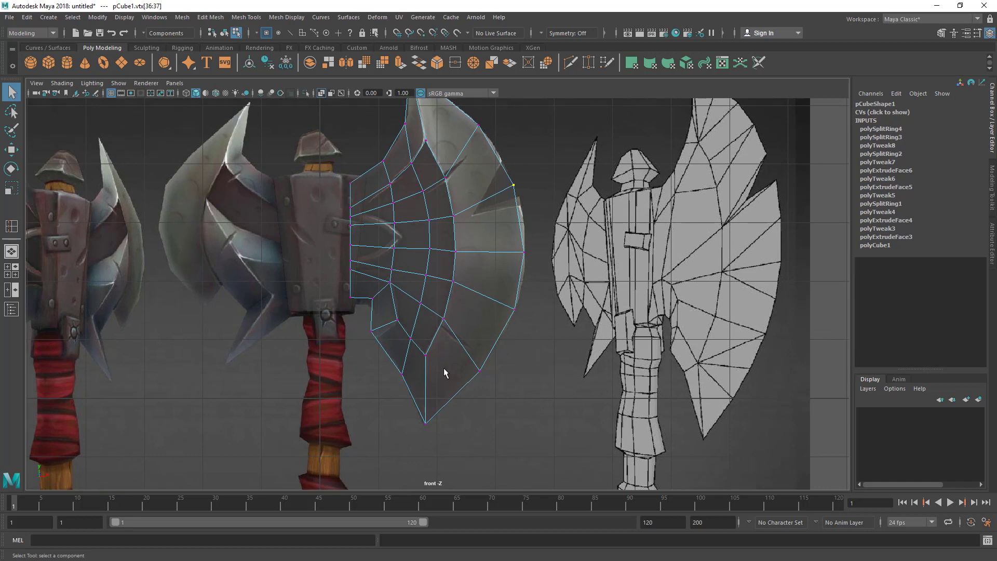
{"action": "scroll", "coordinate": [551, 343], "scroll_direction": "up", "scroll_amount": 2}
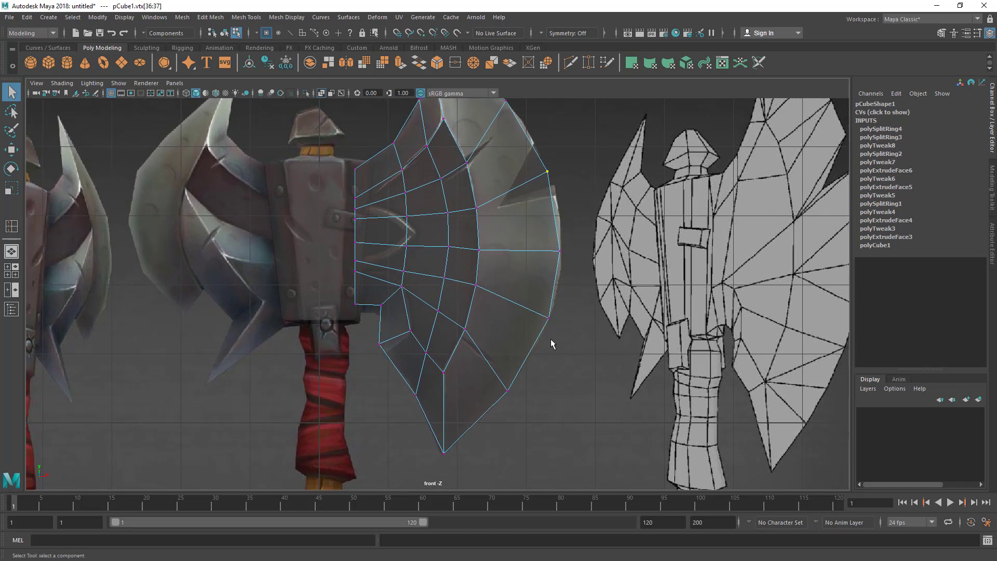
{"action": "middle_click_drag", "start_coordinate": [507, 293], "coordinate": [512, 310], "text": "alt"}
{"action": "right_click_drag", "start_coordinate": [457, 223], "coordinate": [525, 190]}
{"action": "key", "text": "space"}
{"action": "key", "text": "space"}
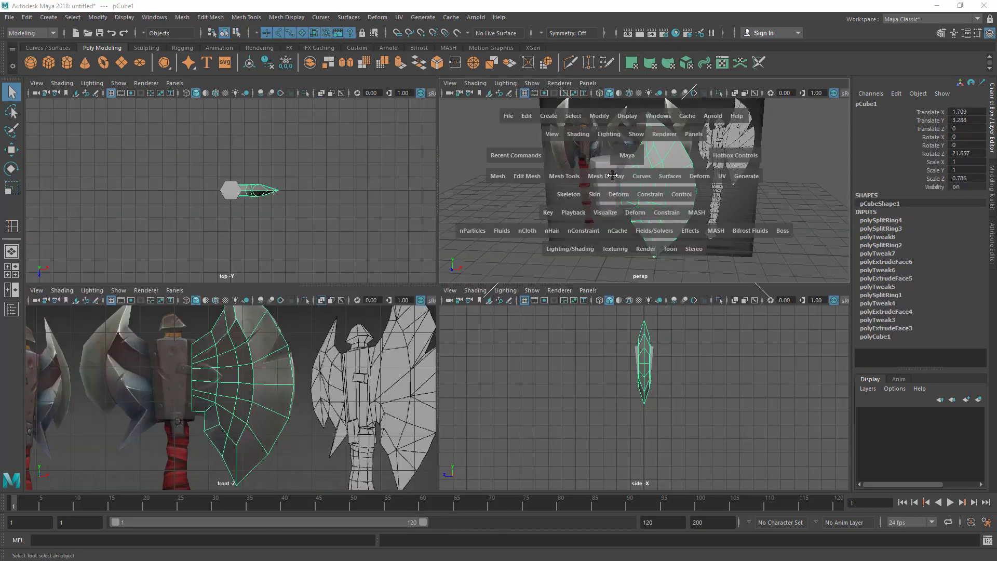
{"action": "left_click_drag", "start_coordinate": [537, 310], "coordinate": [570, 324], "text": "alt"}
{"action": "key", "text": "3"}
{"action": "left_click", "coordinate": [740, 329]}
{"action": "left_click_drag", "start_coordinate": [740, 328], "coordinate": [490, 289], "text": "alt"}
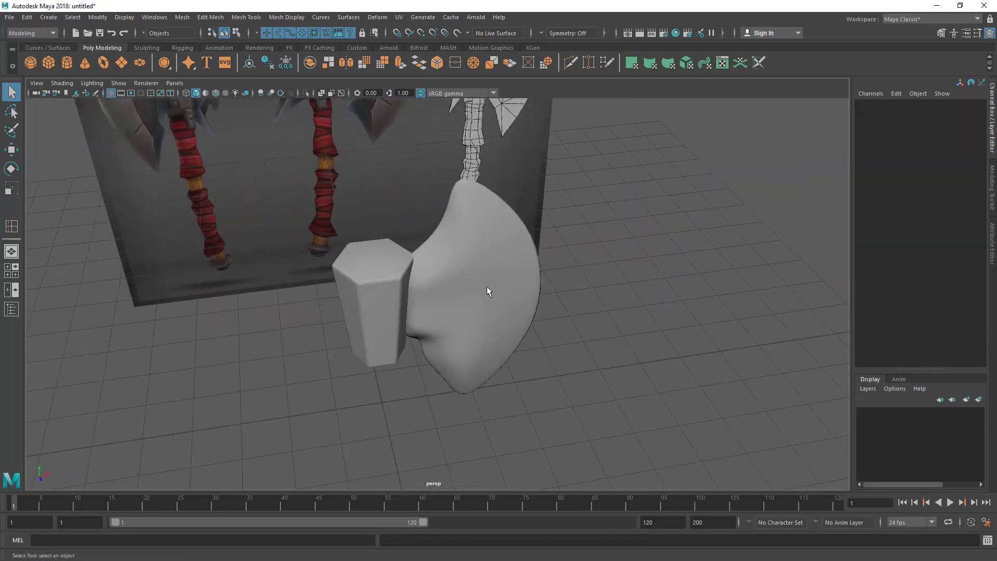
{"action": "left_click", "coordinate": [482, 314]}
{"action": "key", "text": "1"}
Examine in the front view how the blade's wireframe follows the reference around the top tip and inner bevel line.
{"action": "key", "text": "space"}
{"action": "key", "text": "space"}
{"action": "scroll", "coordinate": [439, 229], "scroll_direction": "up", "scroll_amount": 5}
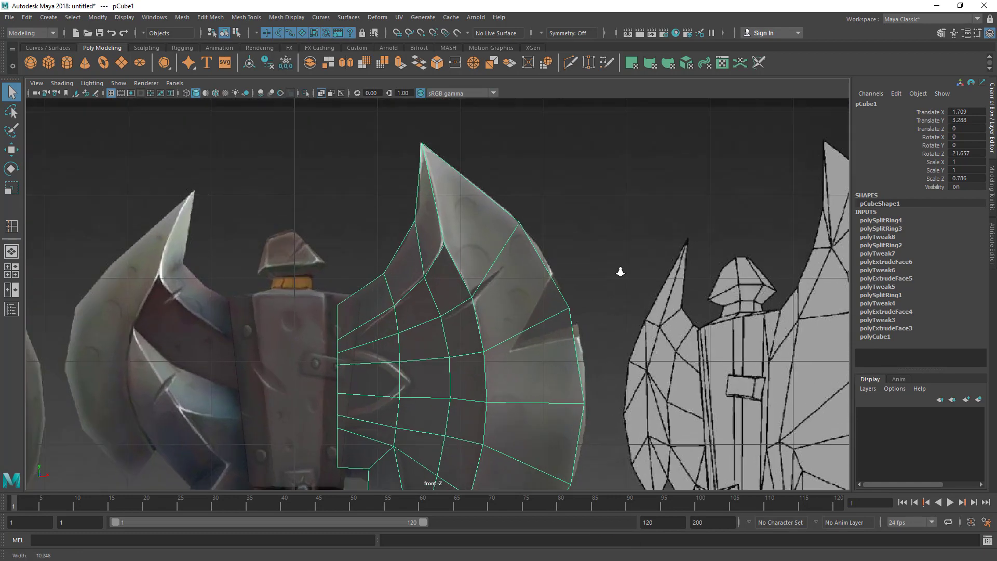
{"action": "scroll", "coordinate": [483, 318], "scroll_direction": "down", "scroll_amount": 5}
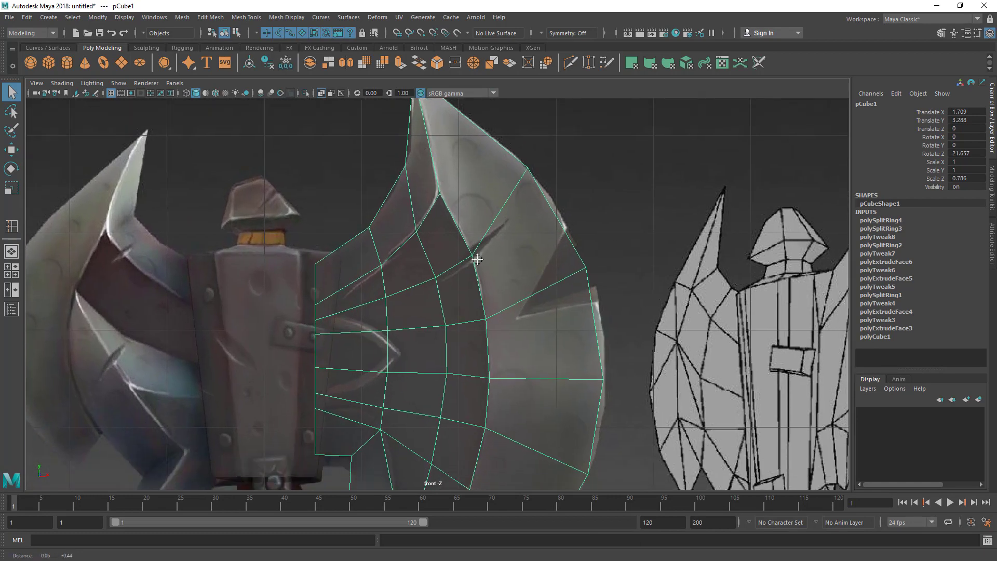
{"action": "scroll", "coordinate": [420, 99], "scroll_direction": "up", "scroll_amount": 5}
{"action": "middle_click_drag", "start_coordinate": [440, 210], "coordinate": [437, 240], "text": "alt"}
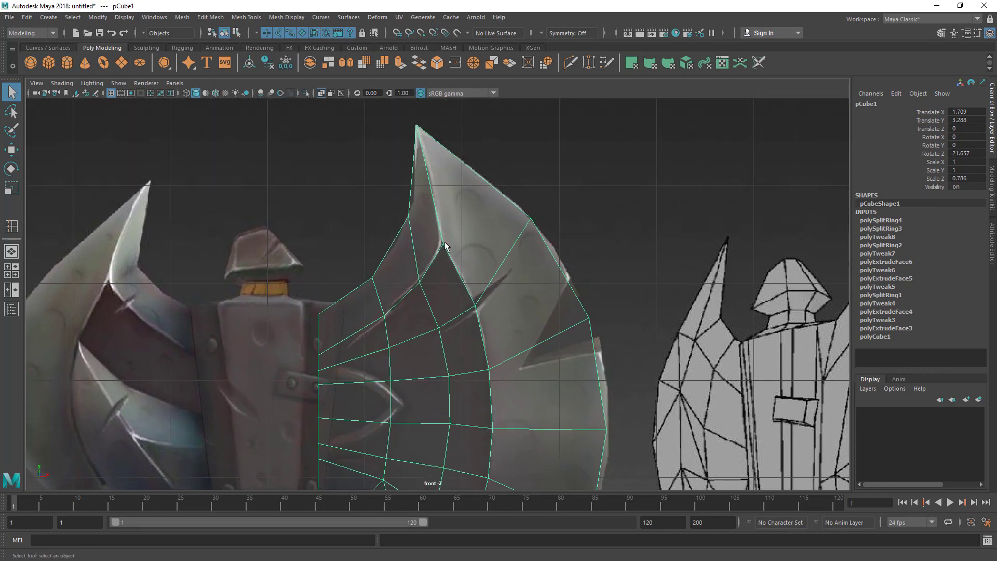
{"action": "scroll", "coordinate": [446, 247], "scroll_direction": "up", "scroll_amount": 1}
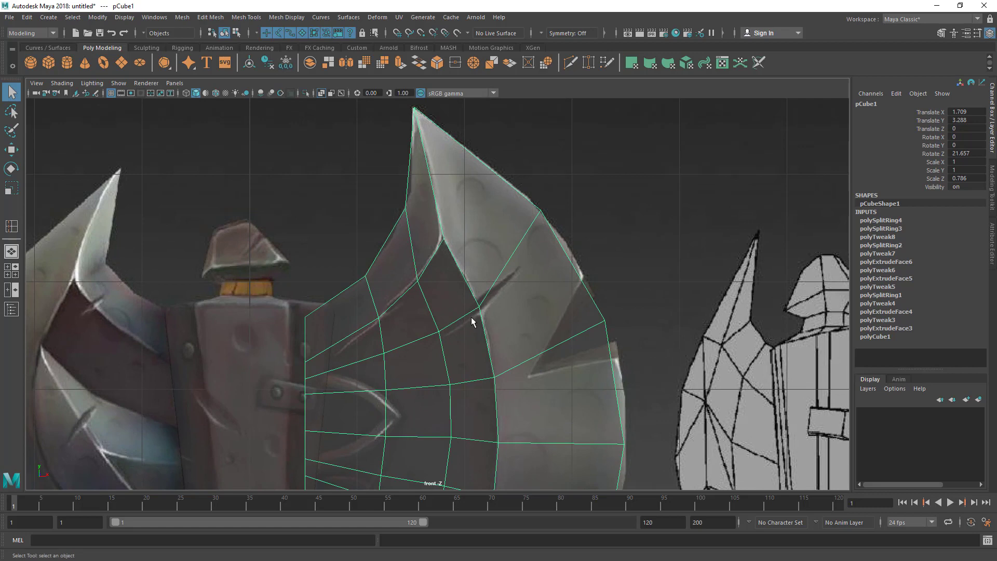
{"action": "scroll", "coordinate": [473, 322], "scroll_direction": "down", "scroll_amount": 6}
Hide the blade temporarily to examine the painted bevels and lower spike on the reference, and bring the blade back.
{"action": "key", "text": "w"}
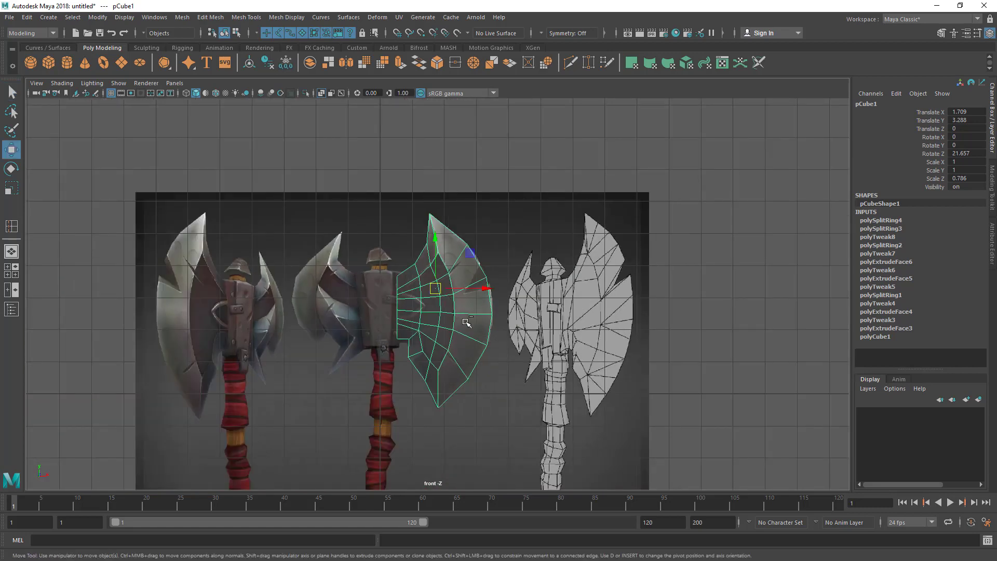
{"action": "key", "text": "ctrl+h"}
{"action": "scroll", "coordinate": [466, 322], "scroll_direction": "up", "scroll_amount": 5}
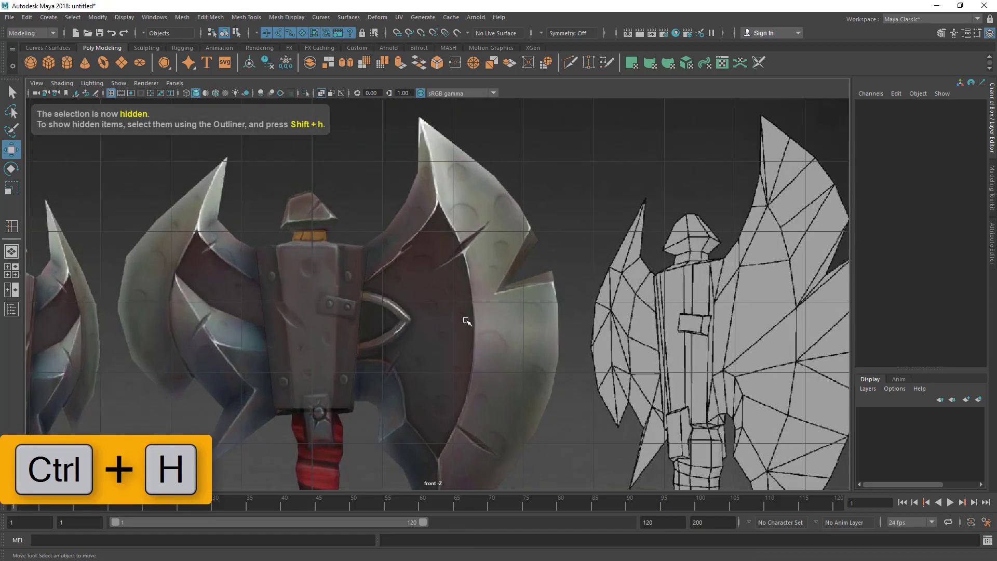
{"action": "middle_click_drag", "start_coordinate": [448, 292], "coordinate": [468, 286], "text": "alt"}
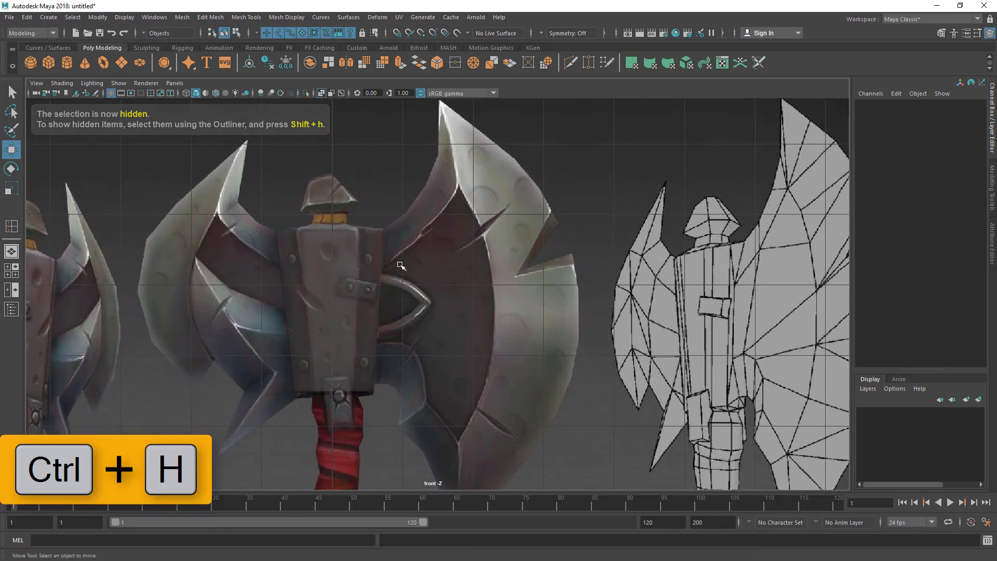
{"action": "middle_click_drag", "start_coordinate": [420, 385], "coordinate": [416, 363], "text": "alt"}
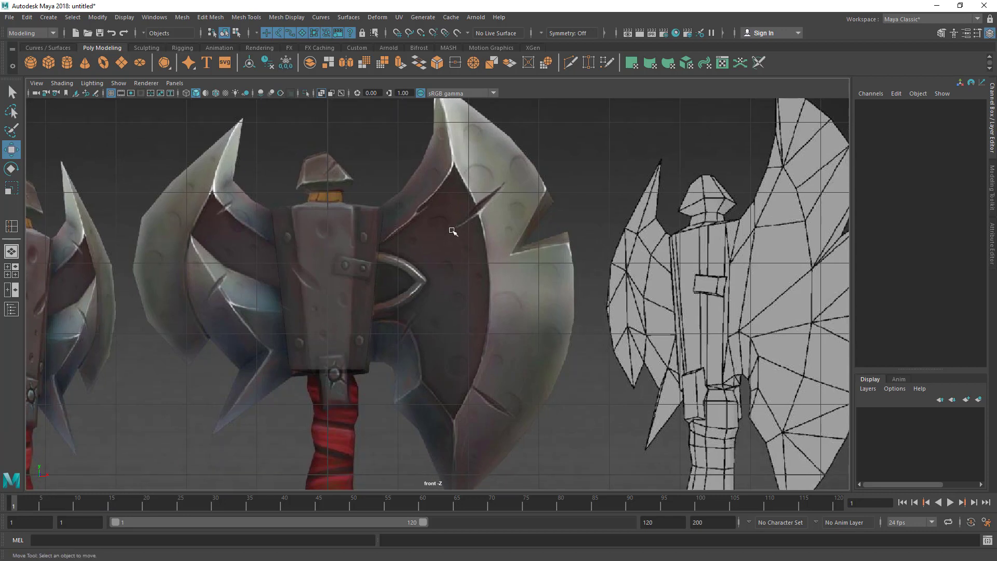
{"action": "middle_click_drag", "start_coordinate": [485, 311], "coordinate": [443, 334], "text": "alt"}
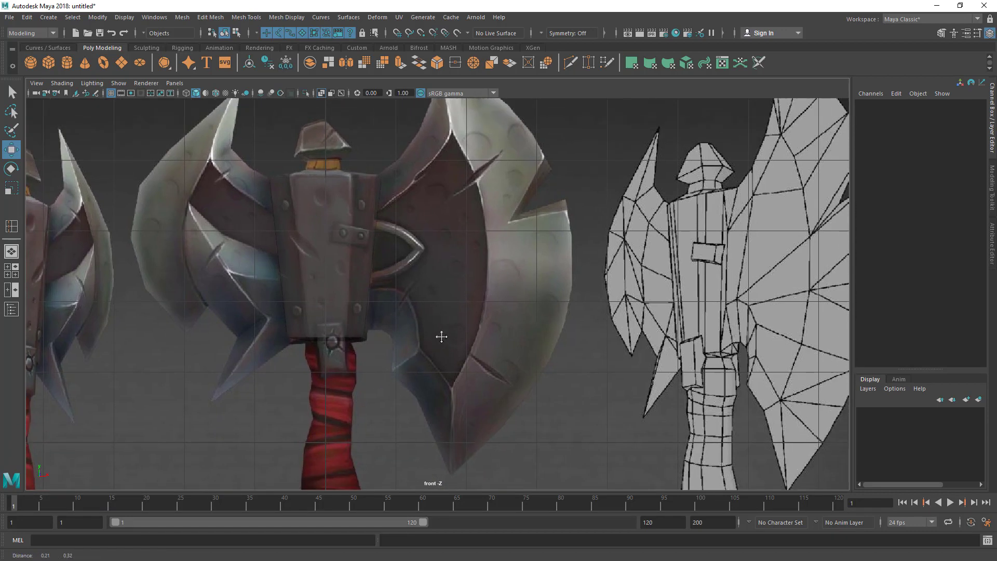
{"action": "key", "text": "ctrl+z"}
{"action": "middle_click_drag", "start_coordinate": [455, 237], "coordinate": [449, 288], "text": "alt"}
{"action": "key", "text": "q"}
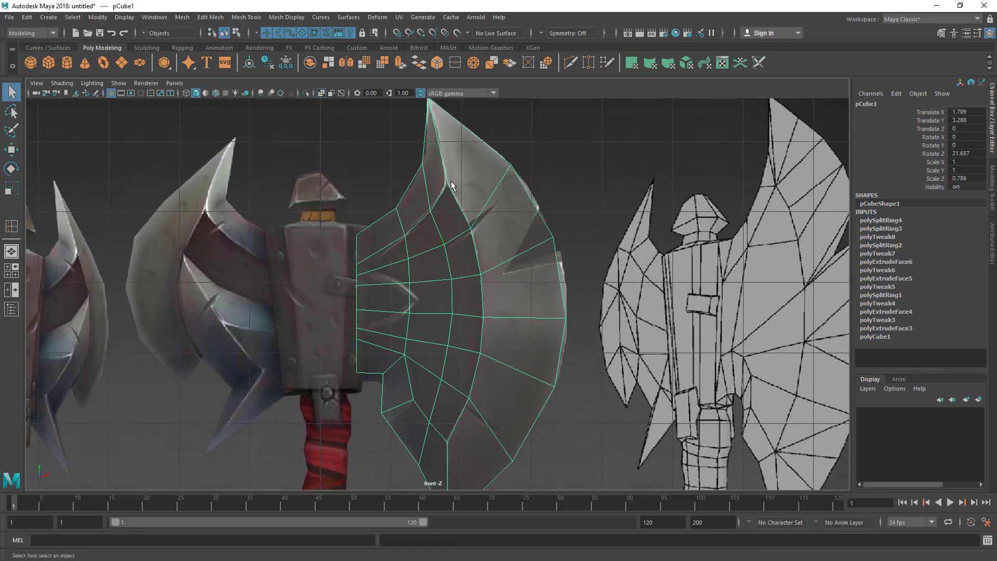
{"action": "middle_click_drag", "start_coordinate": [452, 199], "coordinate": [457, 246], "text": "alt"}
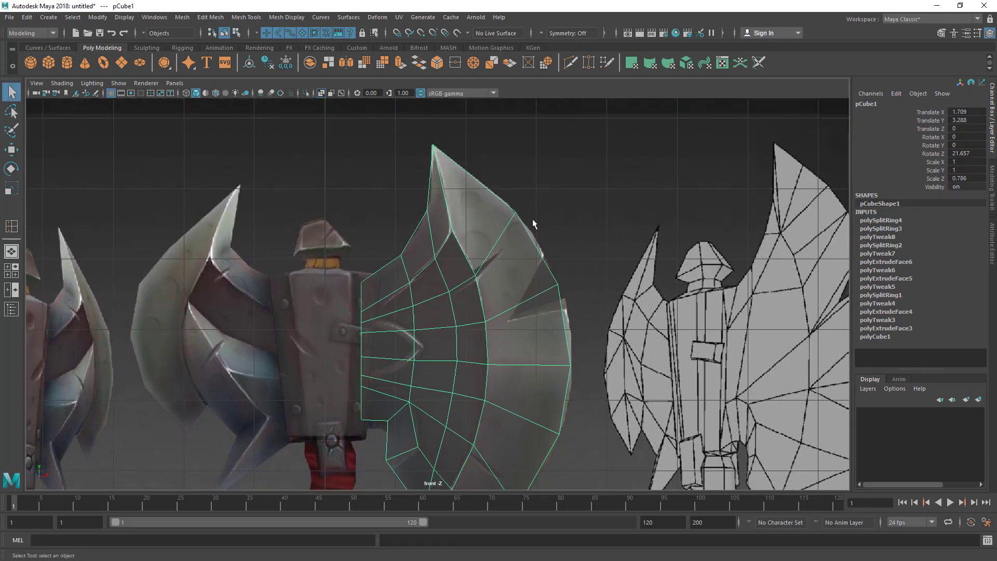
Try to insert an edge loop just inside the blade's bevel line, and undo it.
{"action": "key", "text": "space"}
{"action": "key", "text": "space"}
{"action": "scroll", "coordinate": [390, 337], "scroll_direction": "up", "scroll_amount": 2}
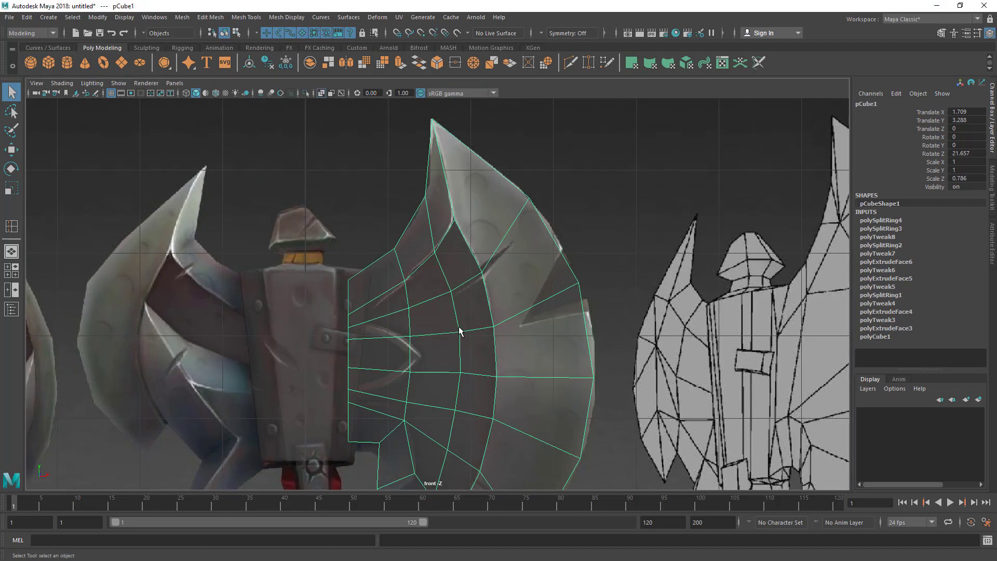
{"action": "left_click", "coordinate": [255, 19]}
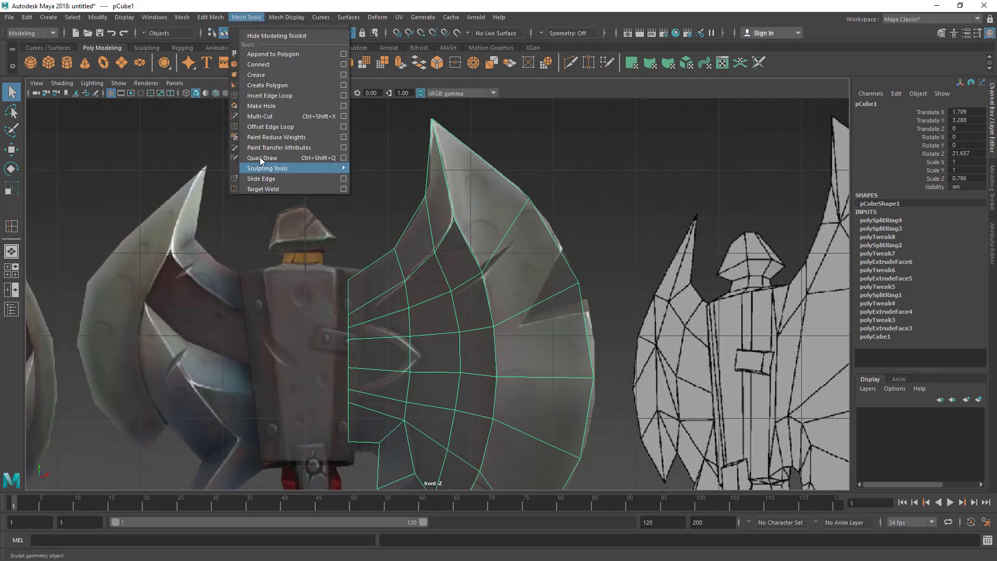
{"action": "left_click", "coordinate": [270, 95]}
{"action": "scroll", "coordinate": [446, 257], "scroll_direction": "up", "scroll_amount": 3}
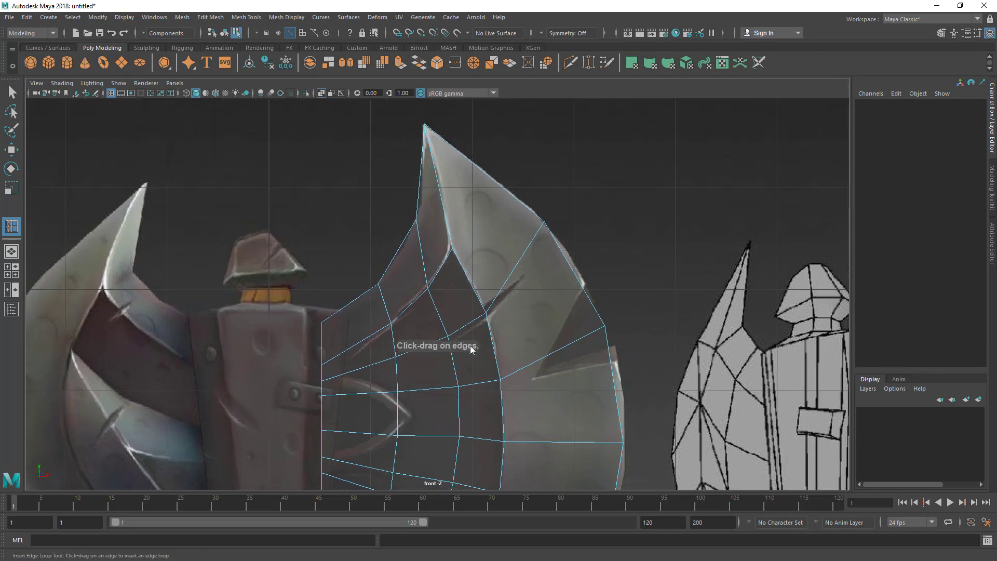
{"action": "left_click_drag", "start_coordinate": [451, 250], "coordinate": [453, 254]}
{"action": "middle_click_drag", "start_coordinate": [458, 293], "coordinate": [455, 317], "text": "alt"}
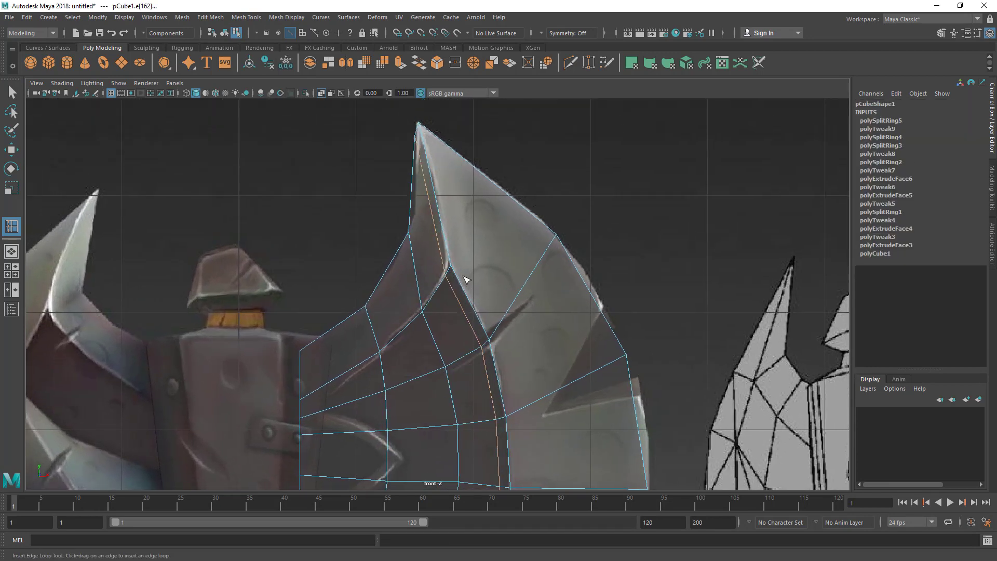
{"action": "key", "text": "ctrl+z"}
{"action": "middle_click_drag", "start_coordinate": [95, 323], "coordinate": [89, 302], "text": "alt"}
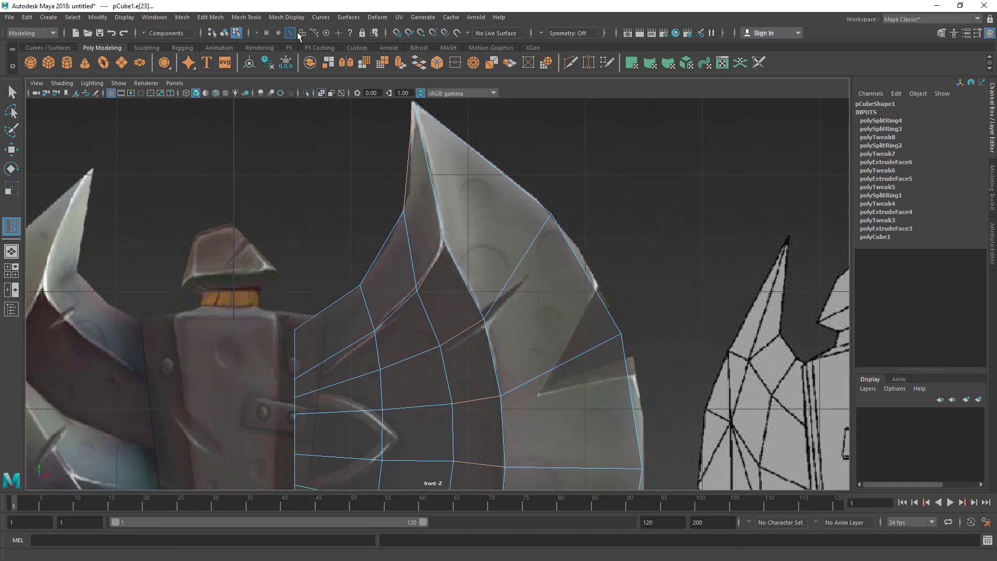
Turn off Insert with edge flow for the Insert Edge Loop tool, and add a loop just inside the bevel line.
{"action": "left_click", "coordinate": [247, 17]}
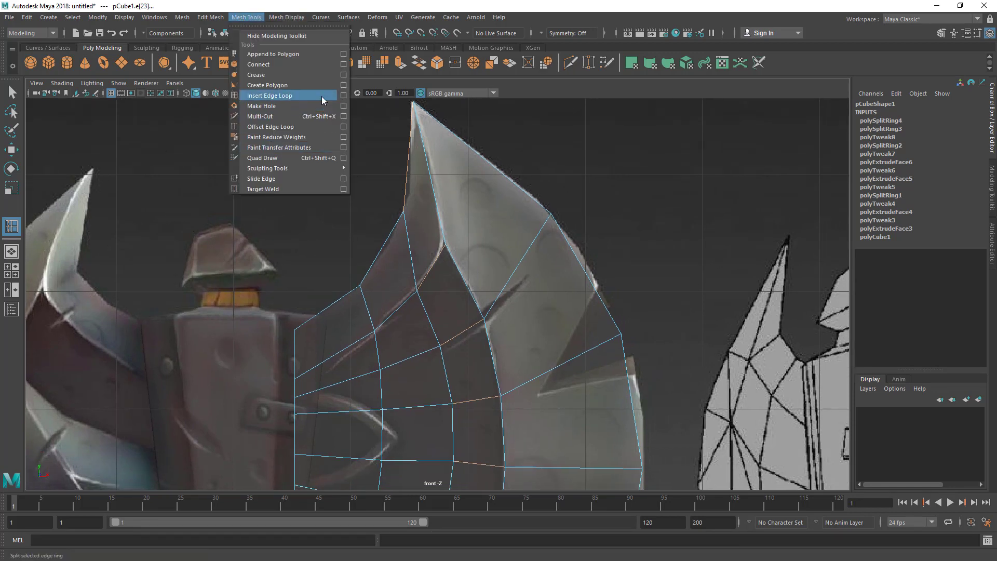
{"action": "left_click", "coordinate": [342, 96]}
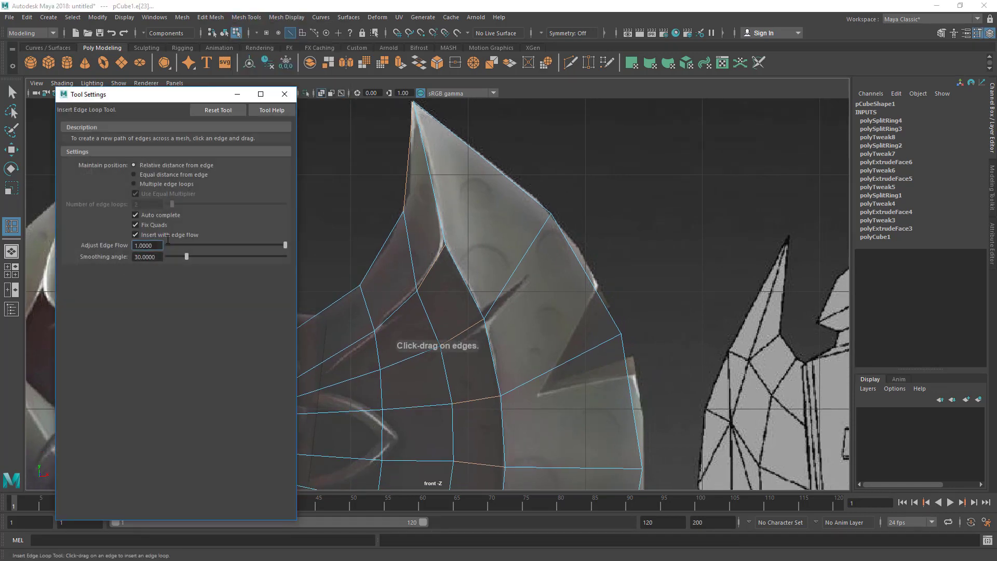
{"action": "left_click", "coordinate": [160, 237]}
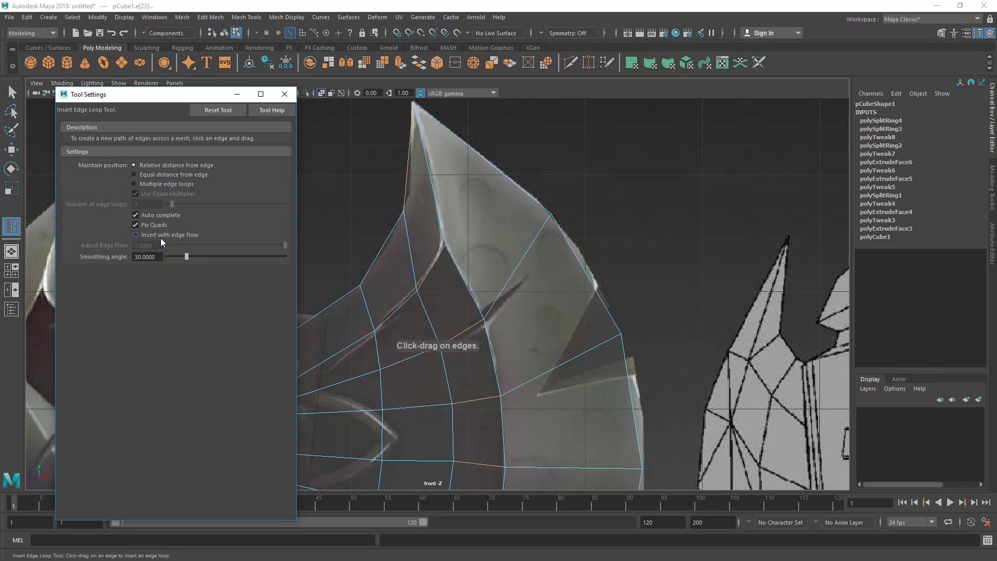
{"action": "left_click", "coordinate": [285, 95]}
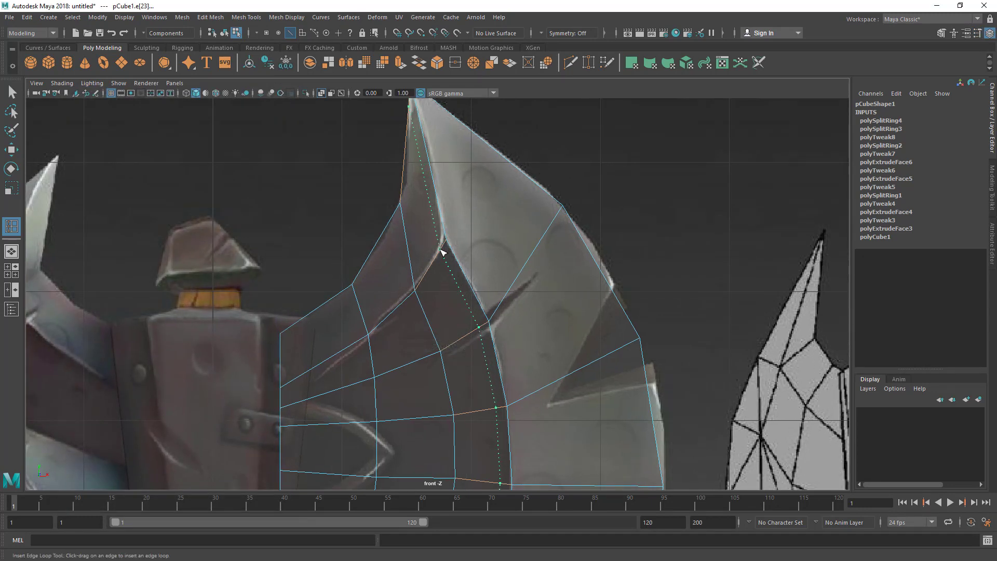
{"action": "left_click", "coordinate": [442, 251]}
{"action": "scroll", "coordinate": [501, 377], "scroll_direction": "down", "scroll_amount": 8}
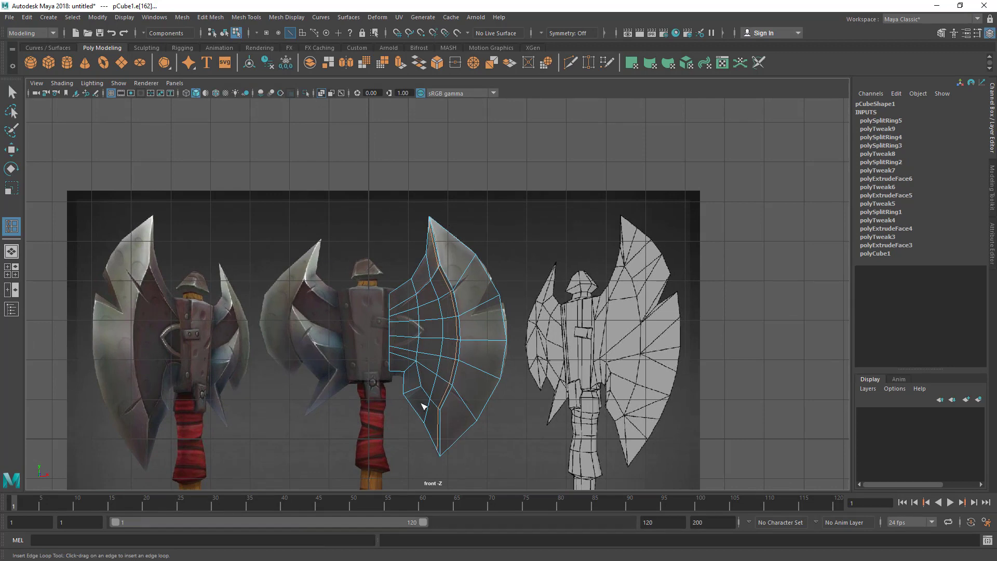
Insert an edge loop close beside the inner lengthwise loop, on its cutting-edge side, running down to the lower inner spike.
{"action": "scroll", "coordinate": [515, 361], "scroll_direction": "up", "scroll_amount": 2}
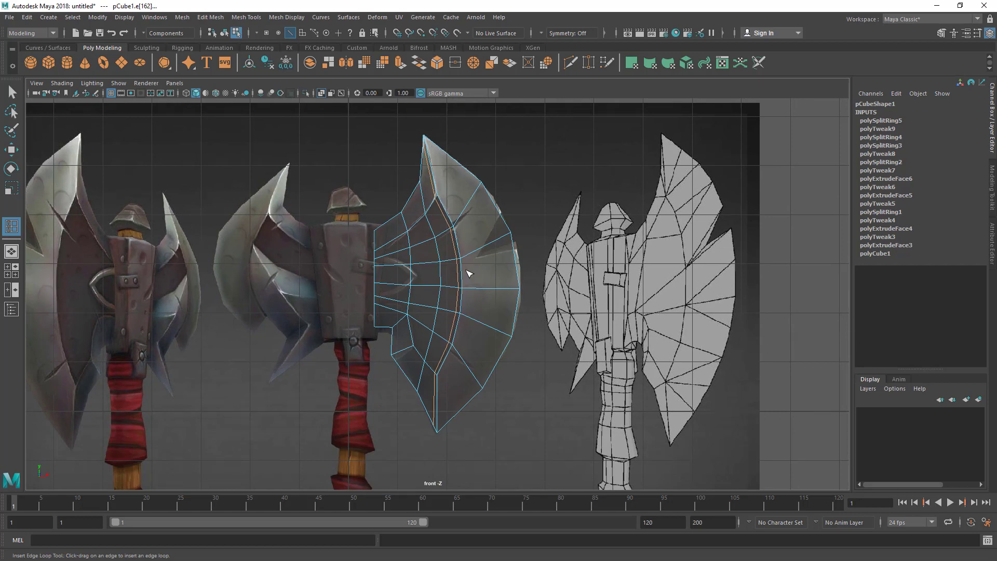
{"action": "middle_click_drag", "start_coordinate": [444, 329], "coordinate": [454, 275], "text": "alt"}
{"action": "right_click_drag", "start_coordinate": [449, 312], "coordinate": [650, 436], "text": "alt"}
{"action": "scroll", "coordinate": [439, 348], "scroll_direction": "up", "scroll_amount": 3}
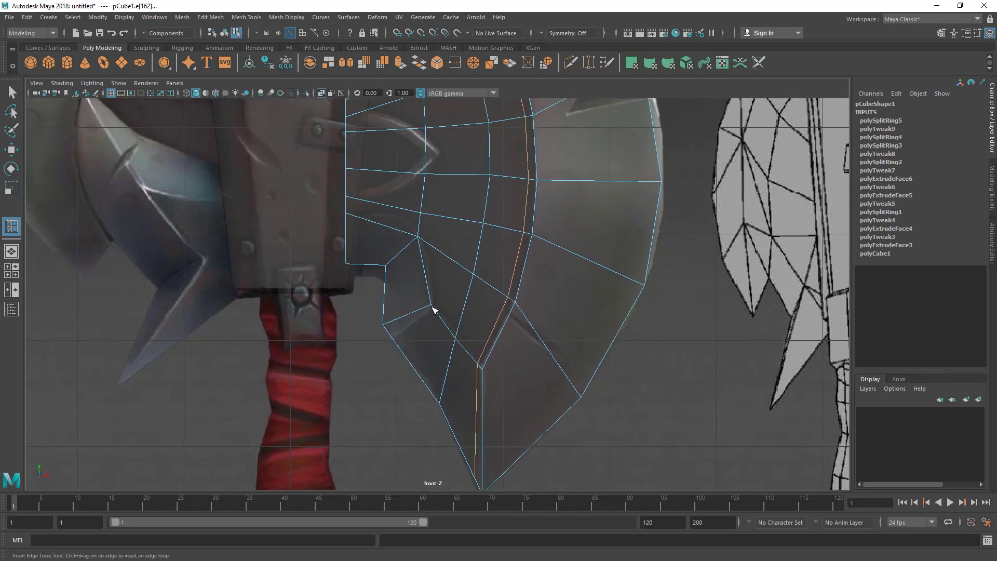
{"action": "middle_click_drag", "start_coordinate": [436, 313], "coordinate": [433, 321], "text": "alt"}
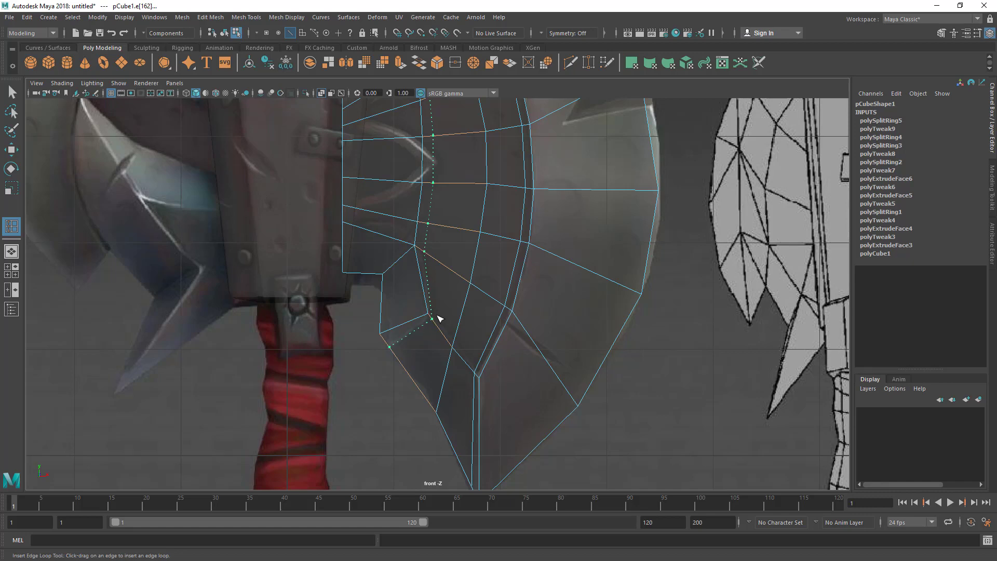
{"action": "left_click", "coordinate": [439, 318]}
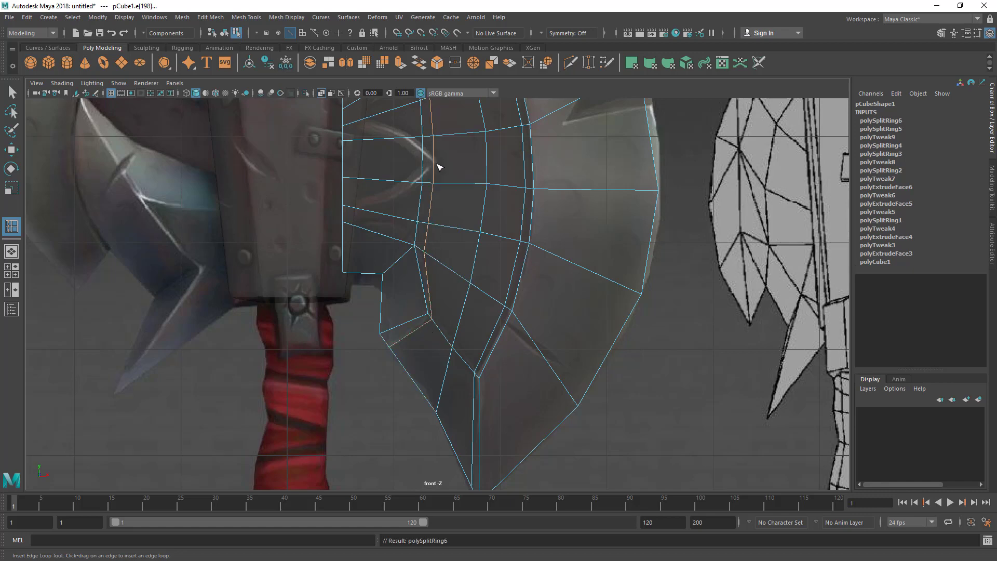
Insert an edge loop just above the blade's lower inner spike crease, following it down toward the lower tip.
{"action": "middle_click_drag", "start_coordinate": [439, 167], "coordinate": [434, 215], "text": "alt"}
{"action": "middle_click_drag", "start_coordinate": [435, 293], "coordinate": [427, 214], "text": "alt"}
{"action": "scroll", "coordinate": [399, 316], "scroll_direction": "up", "scroll_amount": 2}
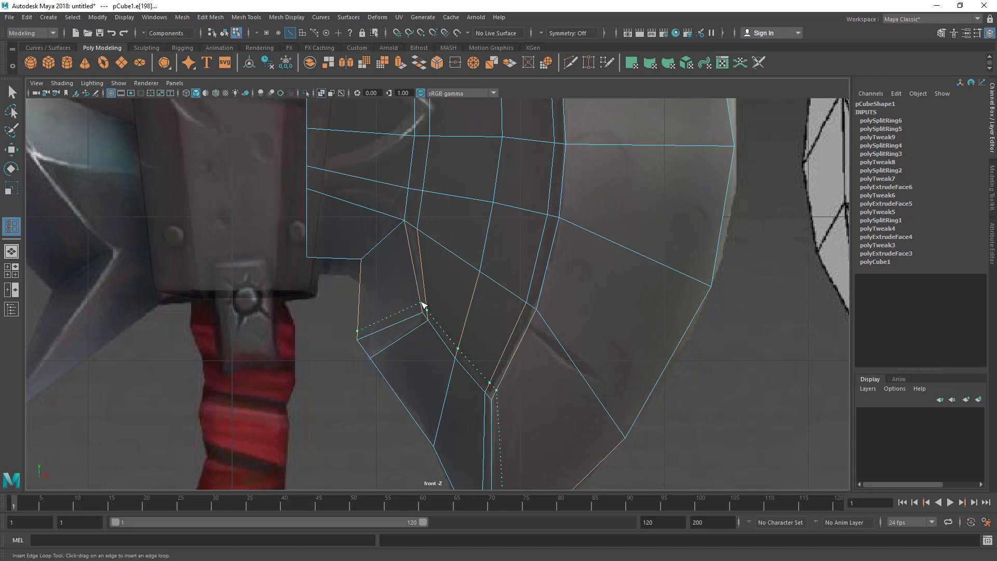
{"action": "left_click", "coordinate": [421, 306]}
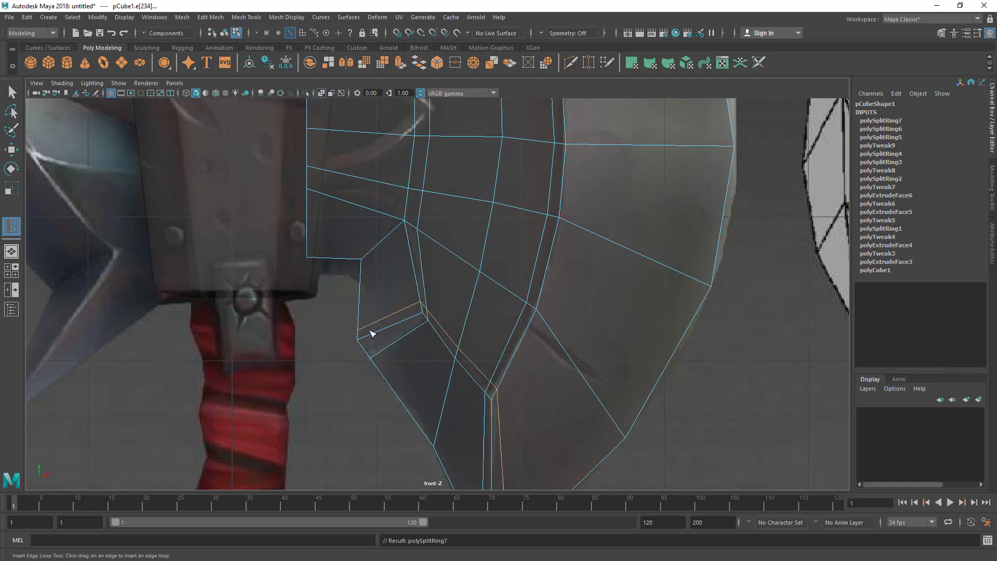
{"action": "middle_click_drag", "start_coordinate": [450, 347], "coordinate": [395, 308], "text": "alt"}
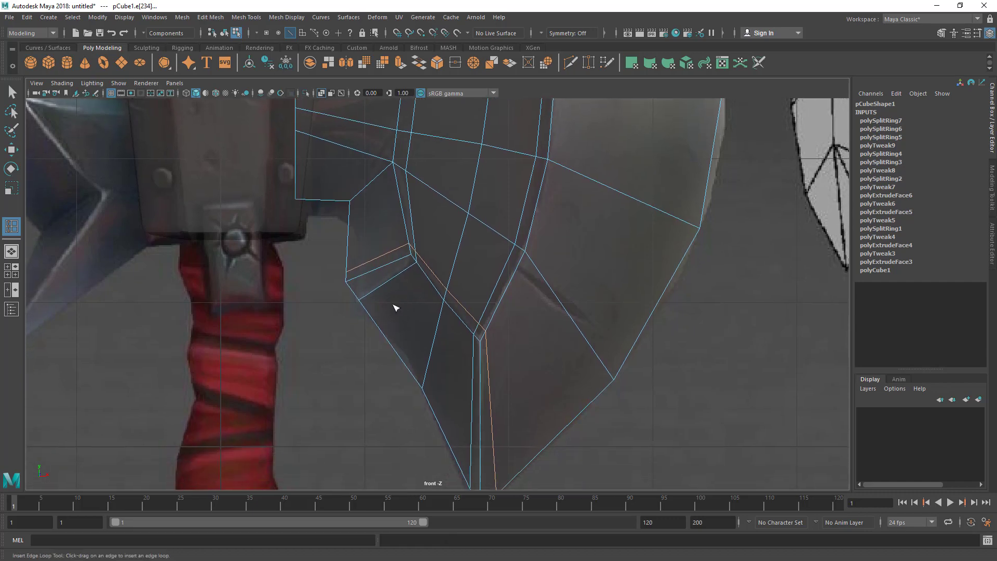
{"action": "right_click_drag", "start_coordinate": [445, 320], "coordinate": [405, 309], "text": "alt"}
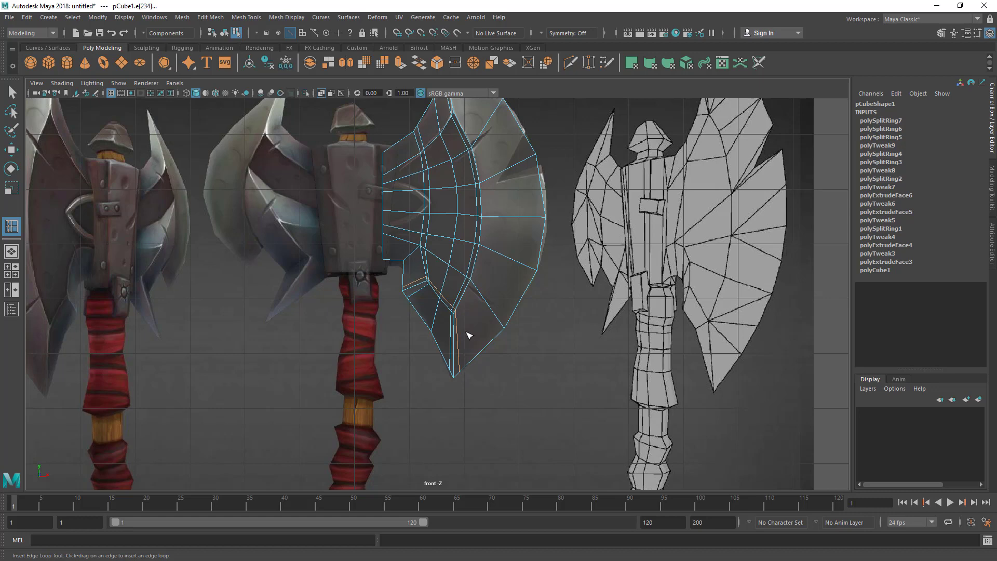
{"action": "scroll", "coordinate": [458, 326], "scroll_direction": "up", "scroll_amount": 2}
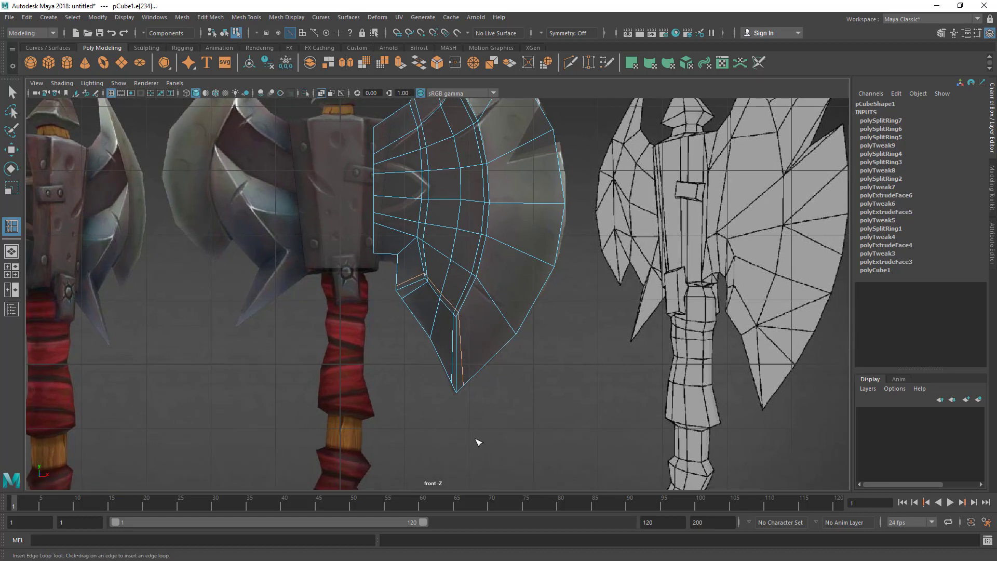
Insert an edge loop close to the blade's inner edge, where it meets the axe head block.
{"action": "middle_click_drag", "start_coordinate": [369, 250], "coordinate": [385, 324], "text": "alt"}
{"action": "right_click_drag", "start_coordinate": [385, 325], "coordinate": [552, 388], "text": "alt"}
{"action": "middle_click_drag", "start_coordinate": [483, 366], "coordinate": [484, 394], "text": "alt"}
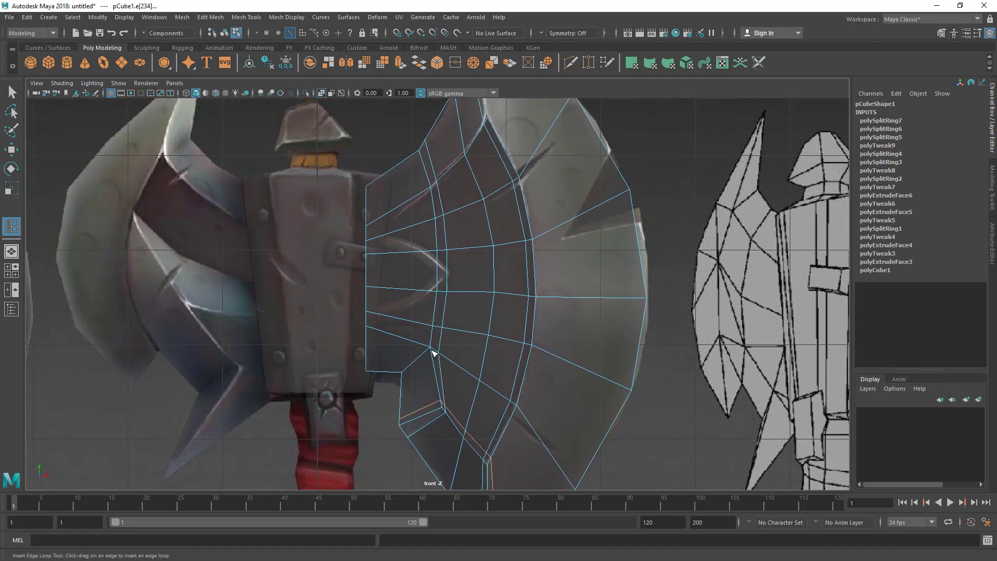
{"action": "scroll", "coordinate": [431, 336], "scroll_direction": "up", "scroll_amount": 3}
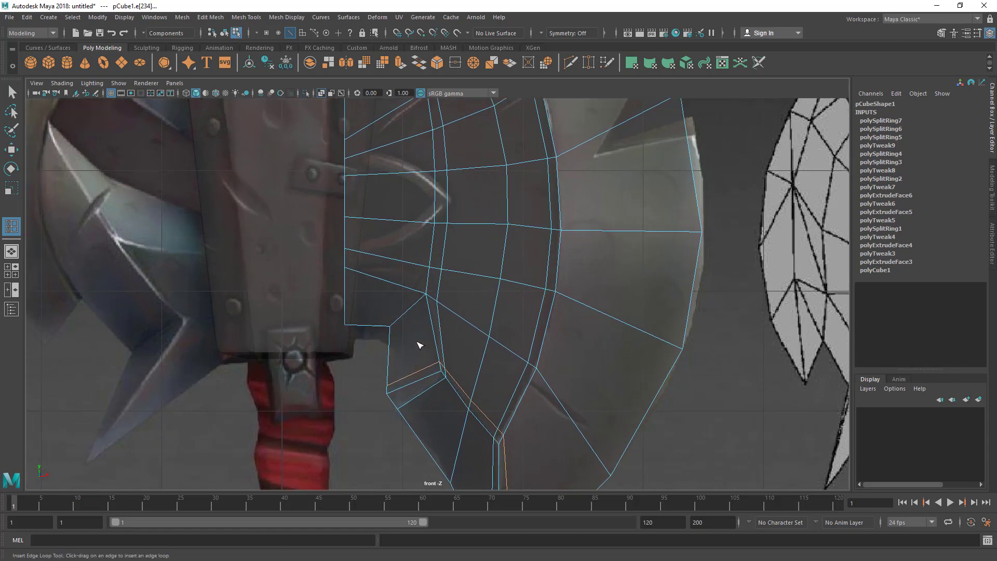
{"action": "middle_click_drag", "start_coordinate": [359, 313], "coordinate": [425, 388], "text": "alt"}
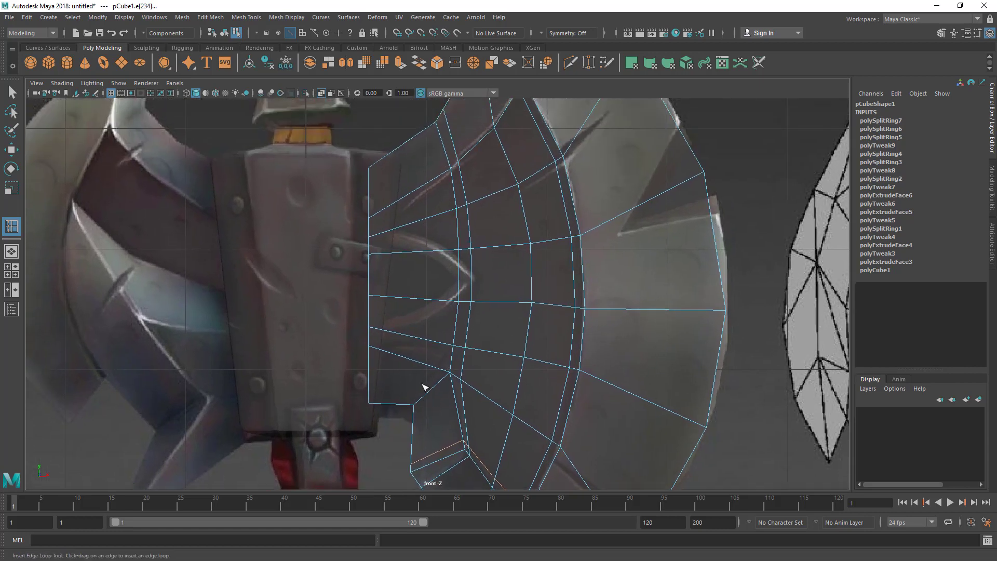
{"action": "left_click_drag", "start_coordinate": [381, 297], "coordinate": [376, 298]}
{"action": "middle_click_drag", "start_coordinate": [415, 309], "coordinate": [479, 446], "text": "alt"}
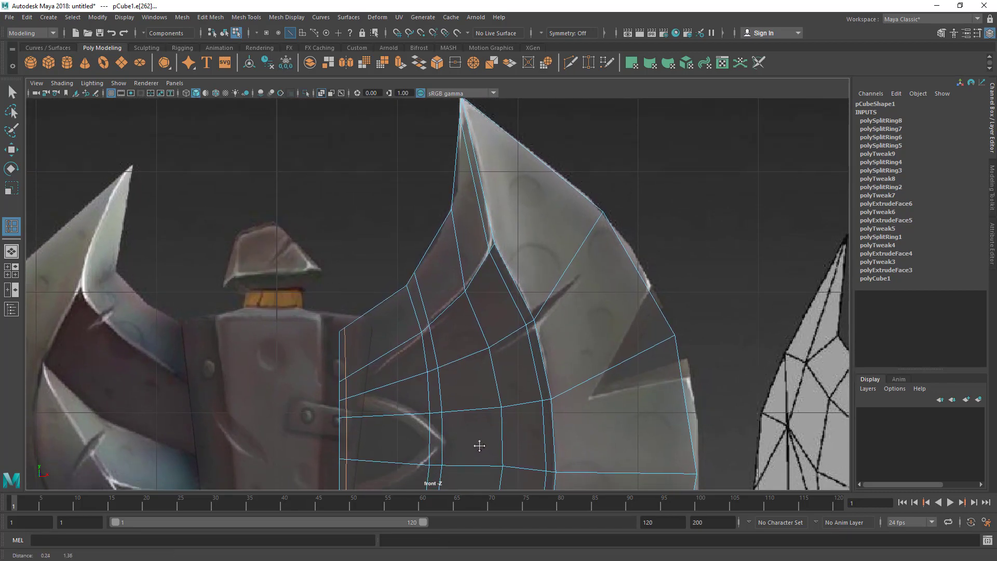
In the perspective view, insert an edge loop just inside the blade's outer outline.
{"action": "key", "text": "space"}
{"action": "key", "text": "space"}
{"action": "left_click_drag", "start_coordinate": [452, 163], "coordinate": [400, 205], "text": "alt"}
{"action": "right_click_drag", "start_coordinate": [410, 210], "coordinate": [503, 249], "text": "alt"}
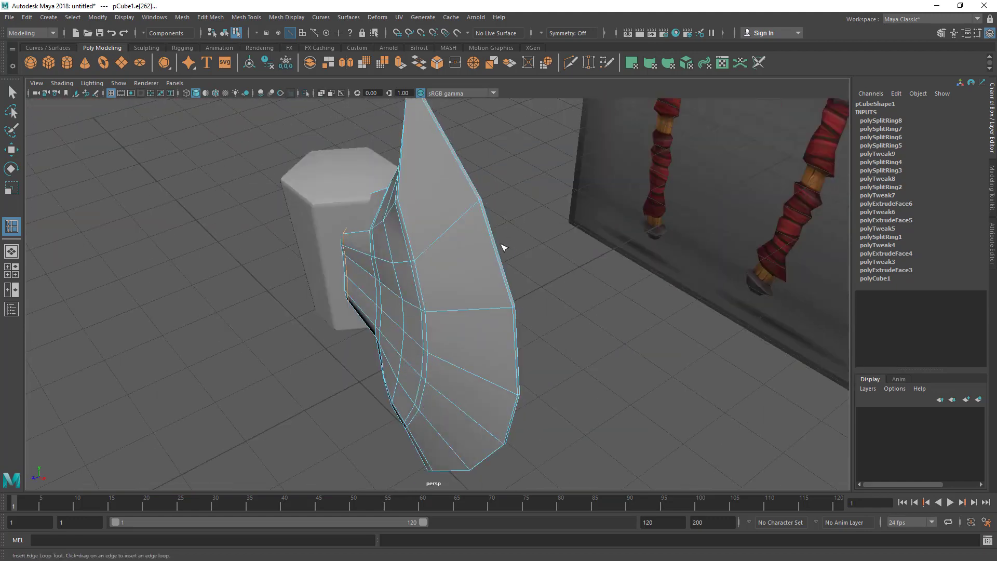
{"action": "left_click_drag", "start_coordinate": [502, 295], "coordinate": [478, 278], "text": "alt"}
{"action": "left_click_drag", "start_coordinate": [509, 194], "coordinate": [502, 310], "text": "alt"}
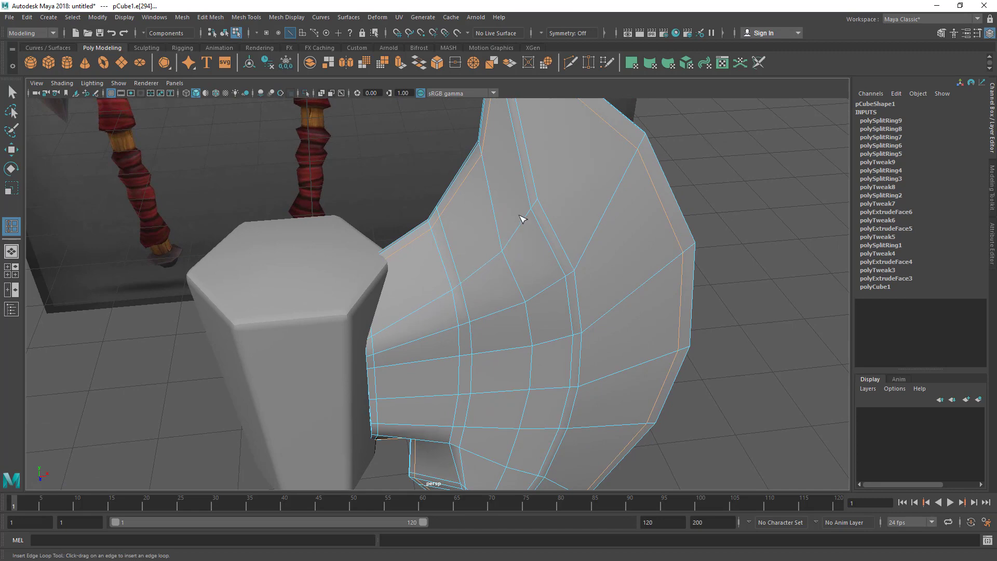
Insert supporting edge loops on both sides of the blade's upper inner crease, running up toward the upper tip.
{"action": "left_click", "coordinate": [459, 279]}
{"action": "left_click_drag", "start_coordinate": [548, 334], "coordinate": [608, 318], "text": "alt"}
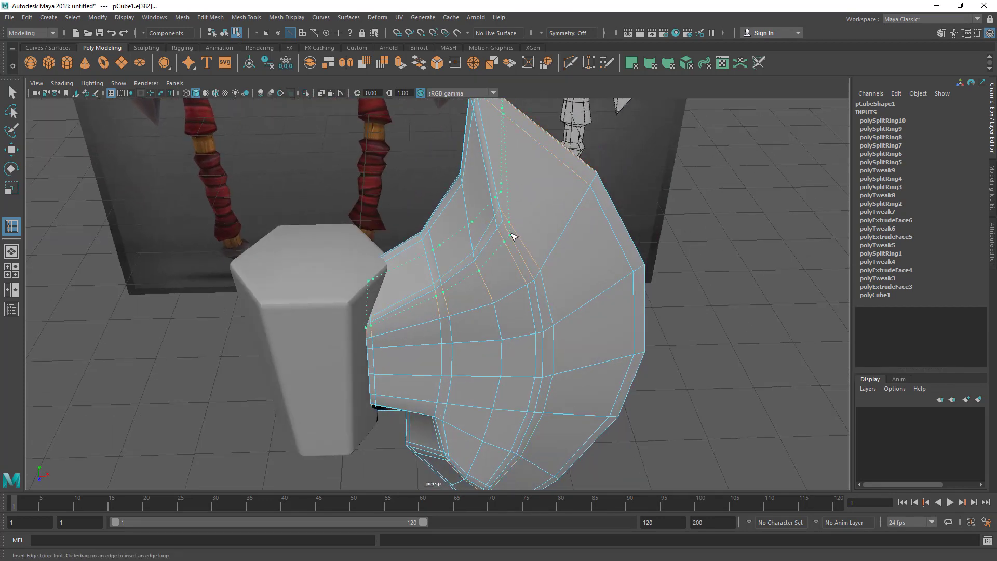
{"action": "left_click", "coordinate": [510, 229]}
{"action": "left_click_drag", "start_coordinate": [514, 218], "coordinate": [493, 217], "text": "alt"}
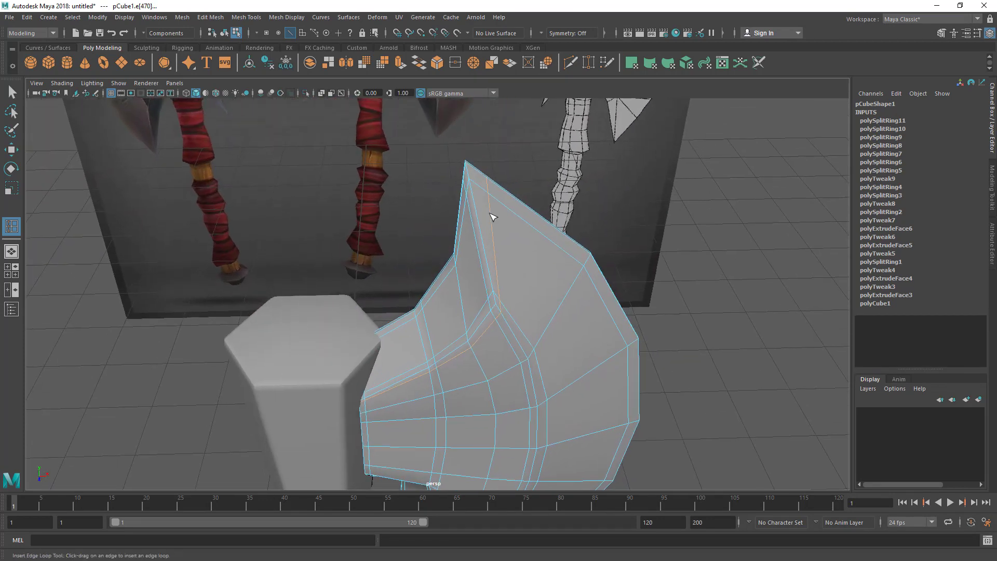
{"action": "middle_click_drag", "start_coordinate": [527, 322], "coordinate": [530, 325], "text": "alt"}
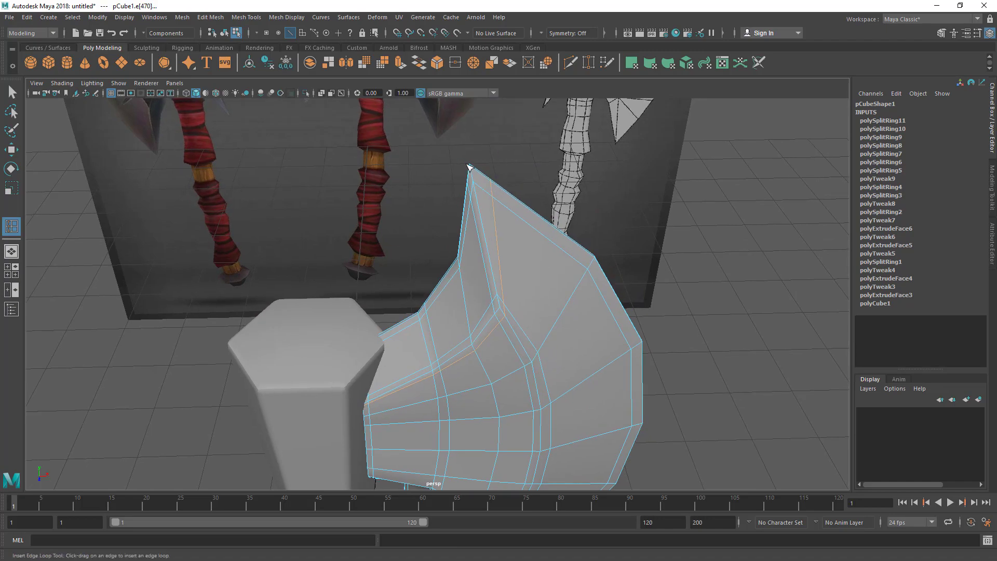
Return the blade to object mode and examine its bevels and tips with the smooth preview.
{"action": "left_click_drag", "start_coordinate": [483, 204], "coordinate": [552, 414], "text": "alt"}
{"action": "key", "text": "q"}
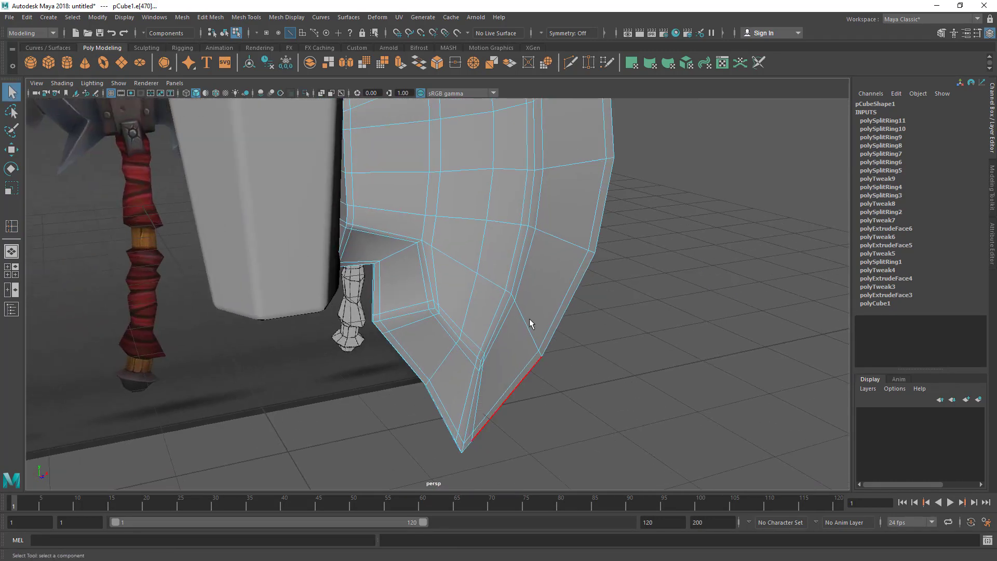
{"action": "middle_click_drag", "start_coordinate": [470, 272], "coordinate": [480, 358], "text": "alt"}
{"action": "left_click_drag", "start_coordinate": [478, 354], "coordinate": [466, 339], "text": "alt"}
{"action": "middle_click_drag", "start_coordinate": [466, 339], "coordinate": [464, 372], "text": "alt"}
{"action": "right_click_drag", "start_coordinate": [432, 228], "coordinate": [538, 195]}
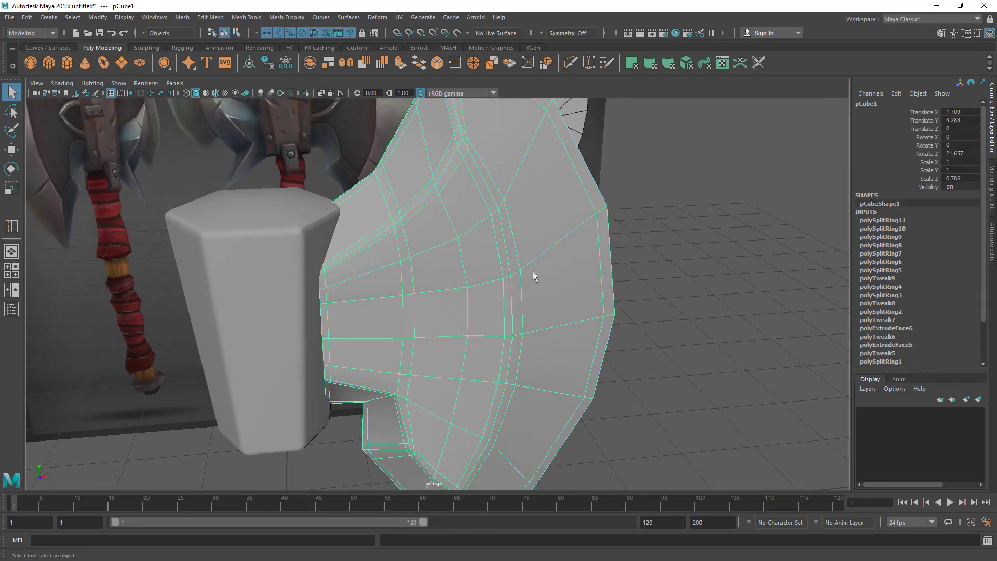
{"action": "left_click", "coordinate": [728, 266]}
{"action": "left_click_drag", "start_coordinate": [728, 267], "coordinate": [580, 265], "text": "alt"}
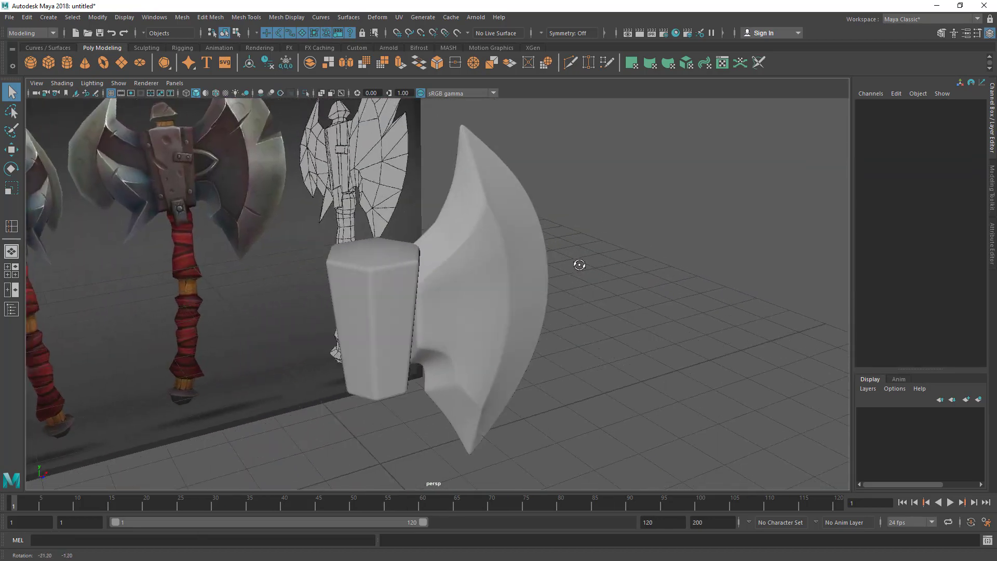
{"action": "right_click_drag", "start_coordinate": [580, 265], "coordinate": [353, 269], "text": "alt"}
{"action": "left_click_drag", "start_coordinate": [353, 269], "coordinate": [311, 276], "text": "alt"}
{"action": "right_click_drag", "start_coordinate": [312, 275], "coordinate": [516, 347], "text": "alt"}
{"action": "left_click_drag", "start_coordinate": [517, 347], "coordinate": [461, 229], "text": "alt"}
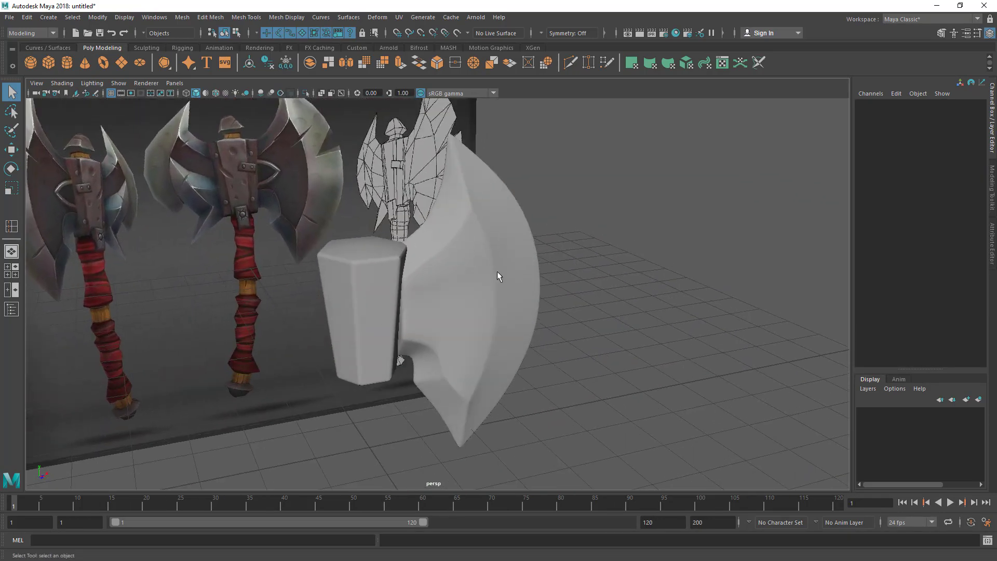
{"action": "left_click_drag", "start_coordinate": [510, 357], "coordinate": [511, 356], "text": "alt"}
Assign a Blinn material to the blade and deselect it.
{"action": "left_click", "coordinate": [492, 252]}
{"action": "left_click_drag", "start_coordinate": [500, 239], "coordinate": [616, 238], "text": "alt"}
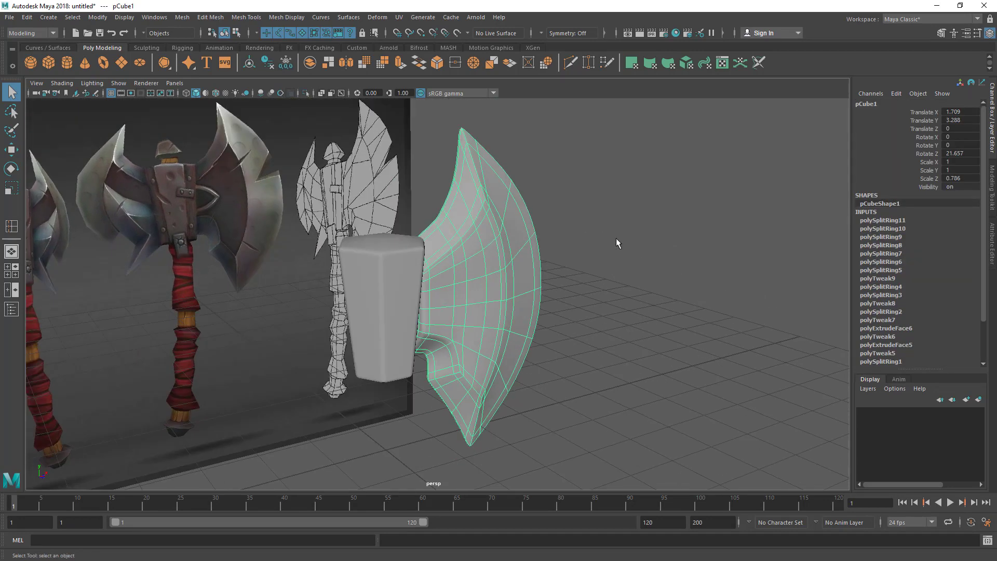
{"action": "left_click", "coordinate": [616, 238]}
{"action": "left_click", "coordinate": [492, 251]}
{"action": "right_click", "coordinate": [493, 242]}
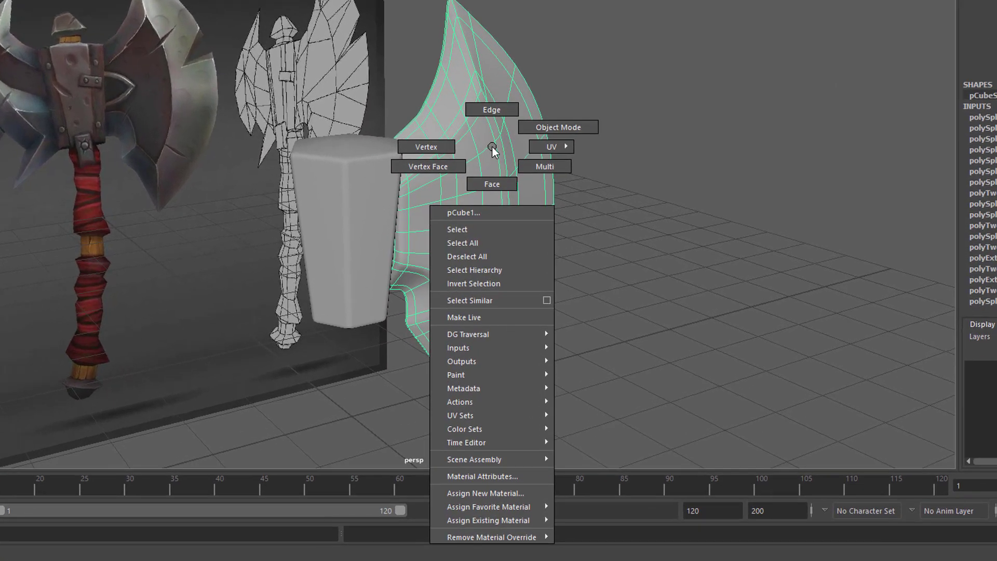
{"action": "mouse_move", "coordinate": [489, 449]}
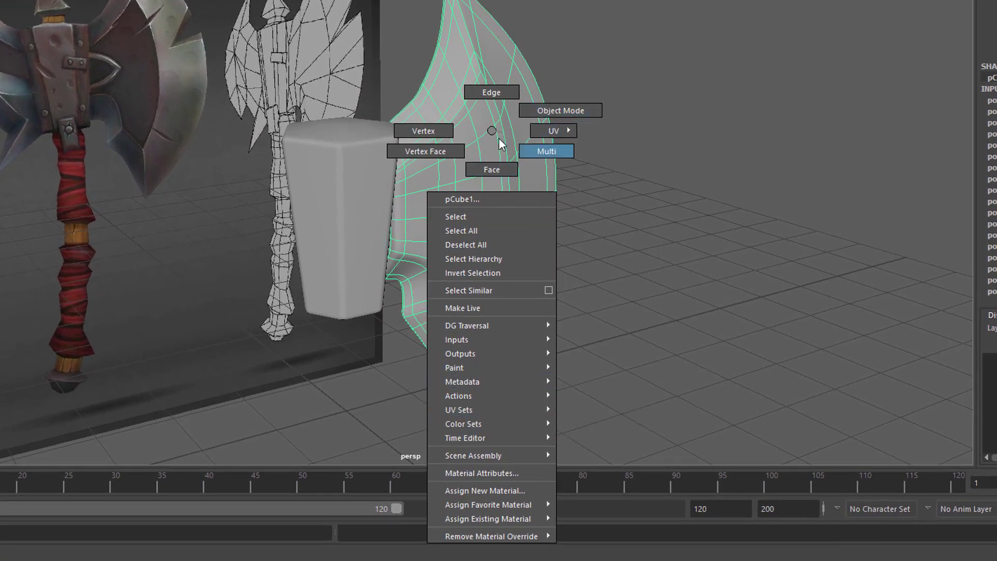
{"action": "mouse_move", "coordinate": [483, 504]}
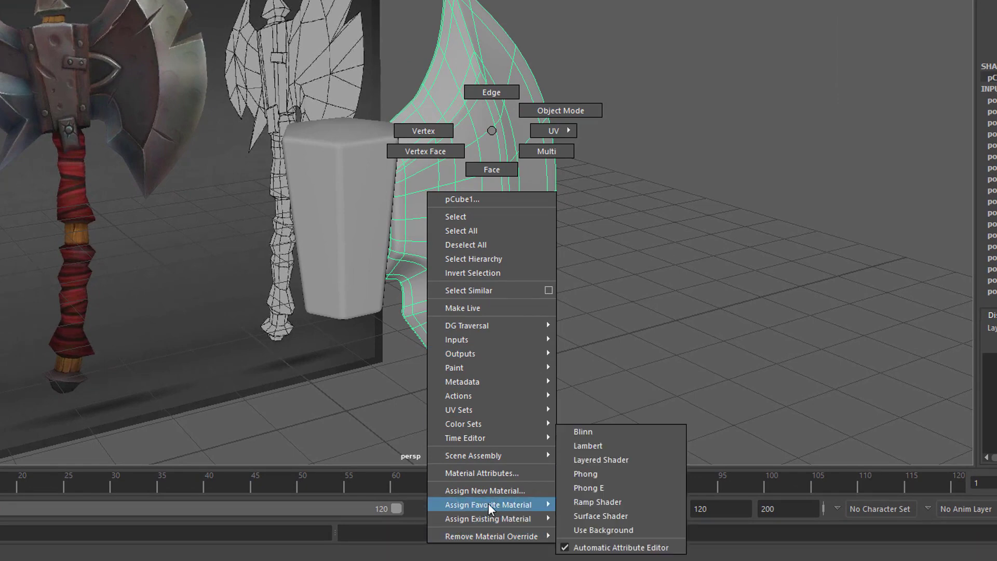
{"action": "left_click", "coordinate": [600, 430]}
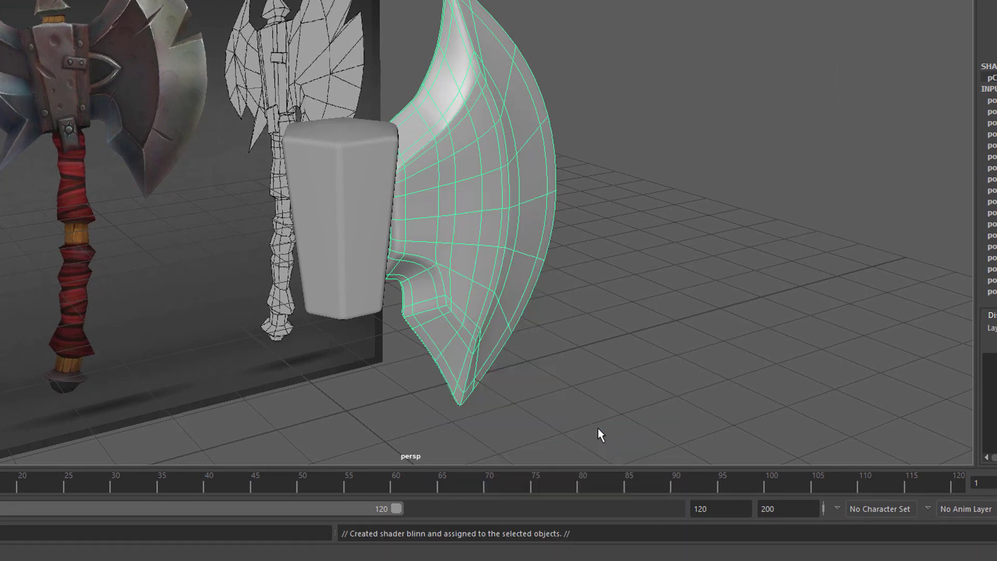
{"action": "left_click", "coordinate": [612, 216]}
{"action": "left_click_drag", "start_coordinate": [612, 216], "coordinate": [512, 195], "text": "alt"}
{"action": "key", "text": "ctrl+a"}
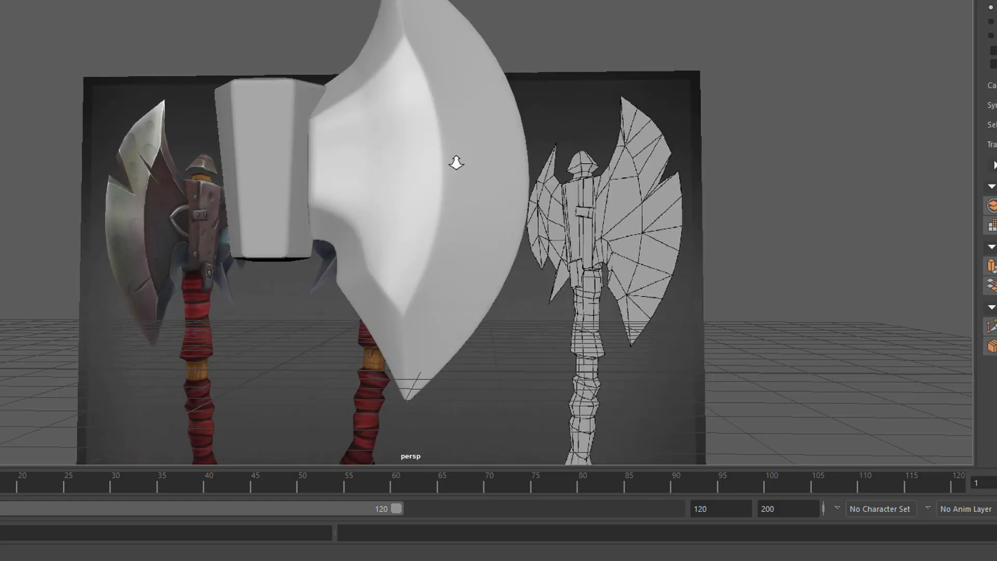
Examine the highlights on the smoothed Blinn blade from several angles and check the painted bevels in the front view.
{"action": "left_click_drag", "start_coordinate": [456, 162], "coordinate": [453, 190], "text": "alt"}
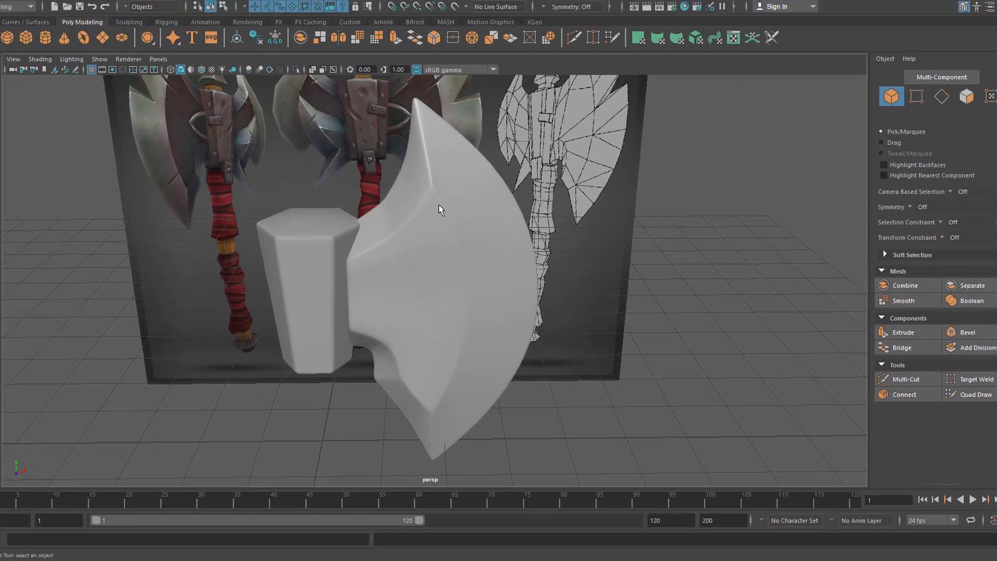
{"action": "left_click_drag", "start_coordinate": [422, 116], "coordinate": [430, 74], "text": "alt"}
{"action": "left_click_drag", "start_coordinate": [478, 279], "coordinate": [440, 301], "text": "alt"}
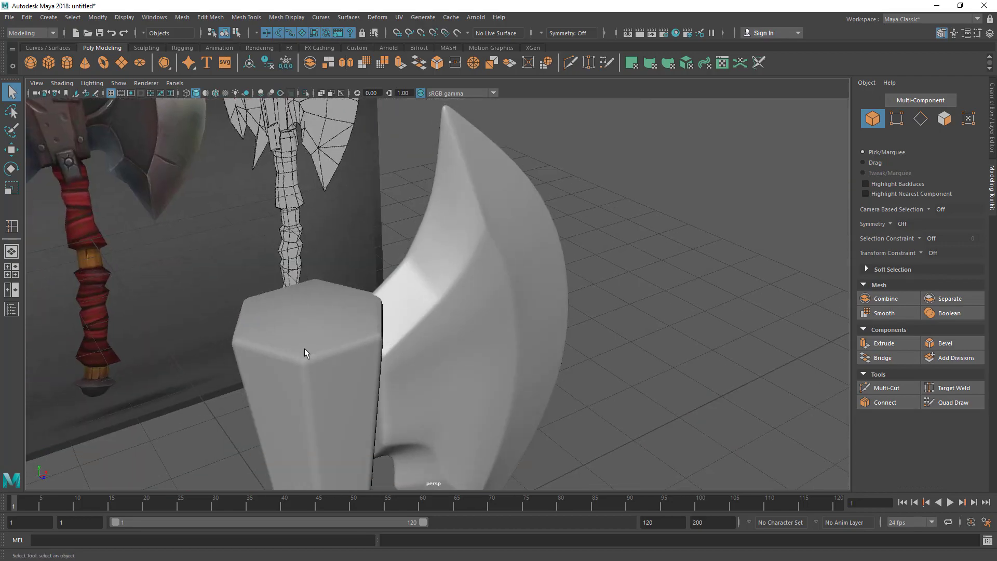
{"action": "key", "text": "space"}
{"action": "key", "text": "space"}
{"action": "middle_click_drag", "start_coordinate": [404, 315], "coordinate": [407, 190], "text": "alt"}
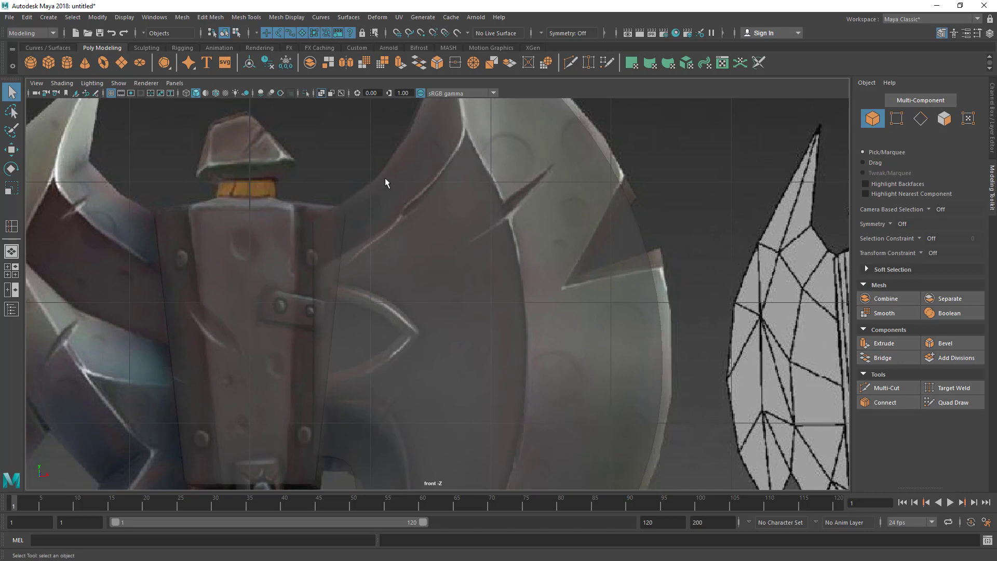
{"action": "key", "text": "space"}
{"action": "key", "text": "space"}
Turn off the blade's smooth preview and inspect the edge loops from the upper crease to the lower notch.
{"action": "left_click", "coordinate": [452, 312]}
{"action": "key", "text": "1"}
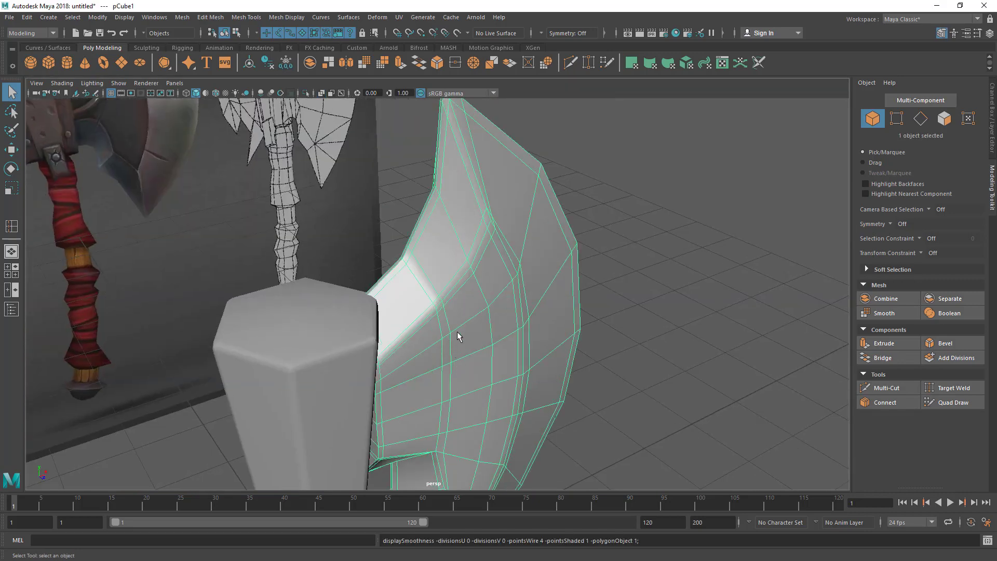
{"action": "left_click_drag", "start_coordinate": [457, 332], "coordinate": [412, 317], "text": "alt"}
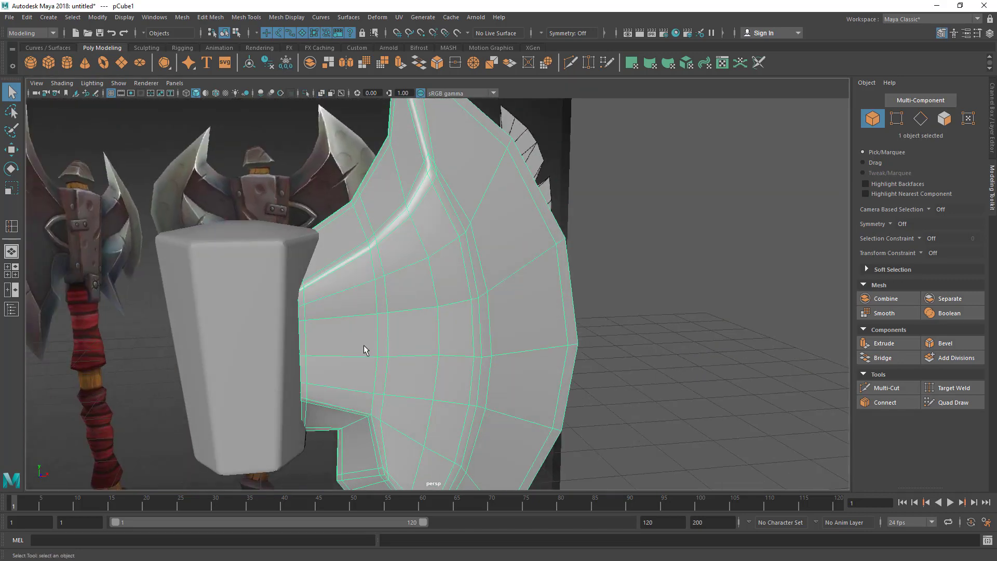
{"action": "left_click_drag", "start_coordinate": [418, 309], "coordinate": [379, 346], "text": "alt"}
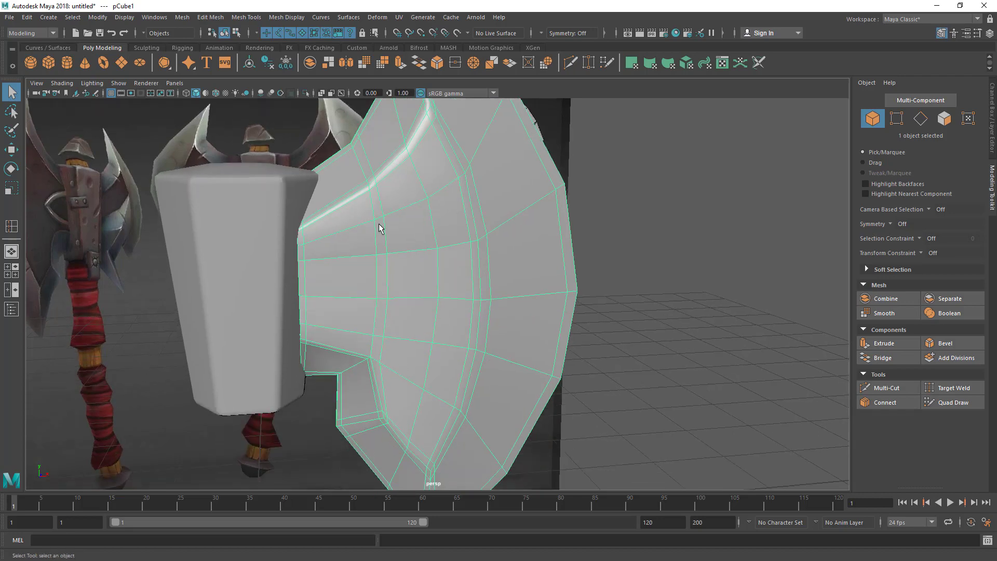
{"action": "left_click_drag", "start_coordinate": [379, 223], "coordinate": [416, 299], "text": "alt"}
{"action": "middle_click_drag", "start_coordinate": [433, 367], "coordinate": [441, 304], "text": "alt"}
{"action": "scroll", "coordinate": [441, 305], "scroll_direction": "up", "scroll_amount": 2}
{"action": "left_click_drag", "start_coordinate": [441, 305], "coordinate": [452, 296], "text": "alt"}
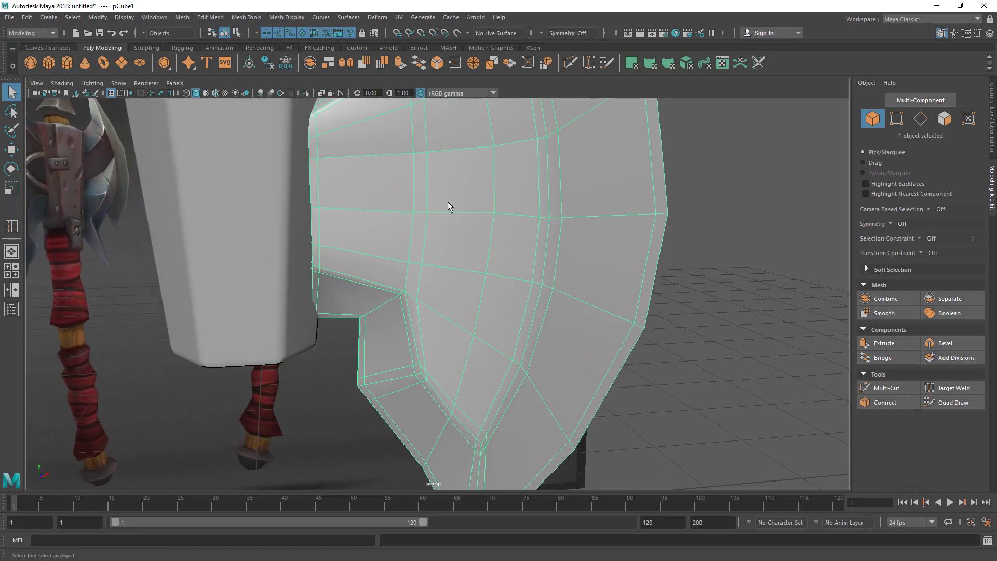
Merge to center the two neighbouring vertices where the inner lengthwise loops cross the row just above the lower notch.
{"action": "right_click_drag", "start_coordinate": [448, 202], "coordinate": [387, 201]}
{"action": "middle_click_drag", "start_coordinate": [428, 255], "coordinate": [456, 283], "text": "alt"}
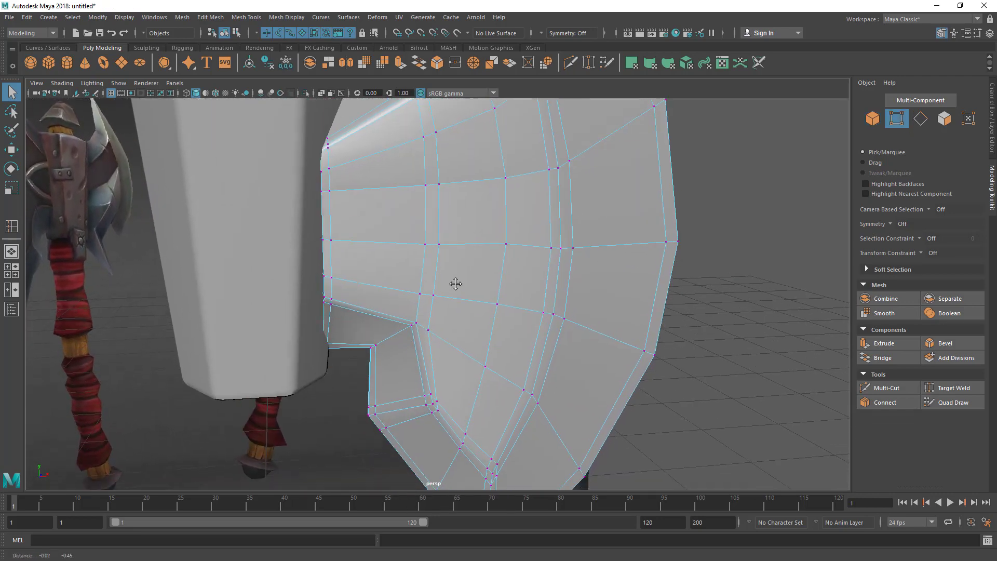
{"action": "left_click_drag", "start_coordinate": [417, 288], "coordinate": [437, 298]}
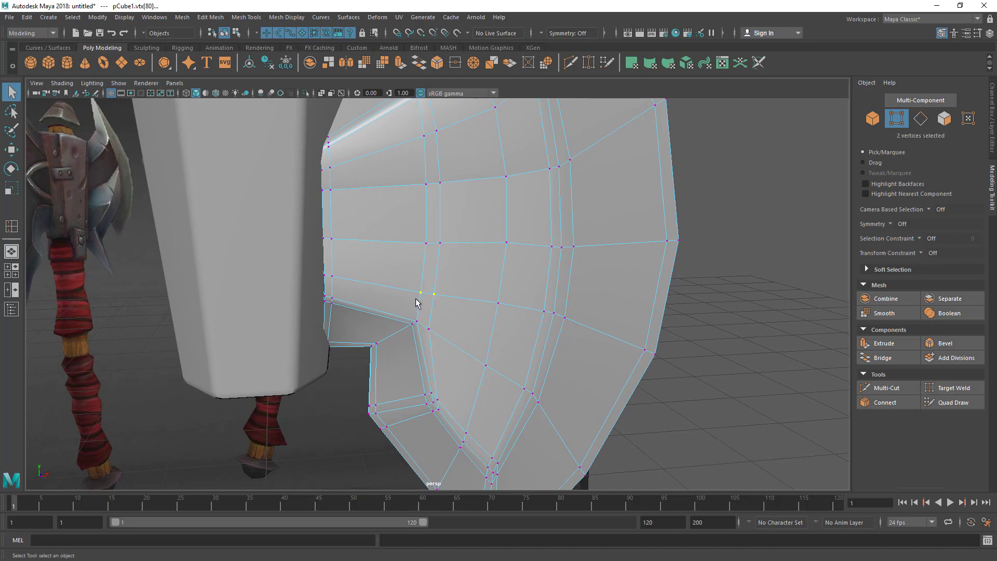
{"action": "left_click", "coordinate": [211, 17]}
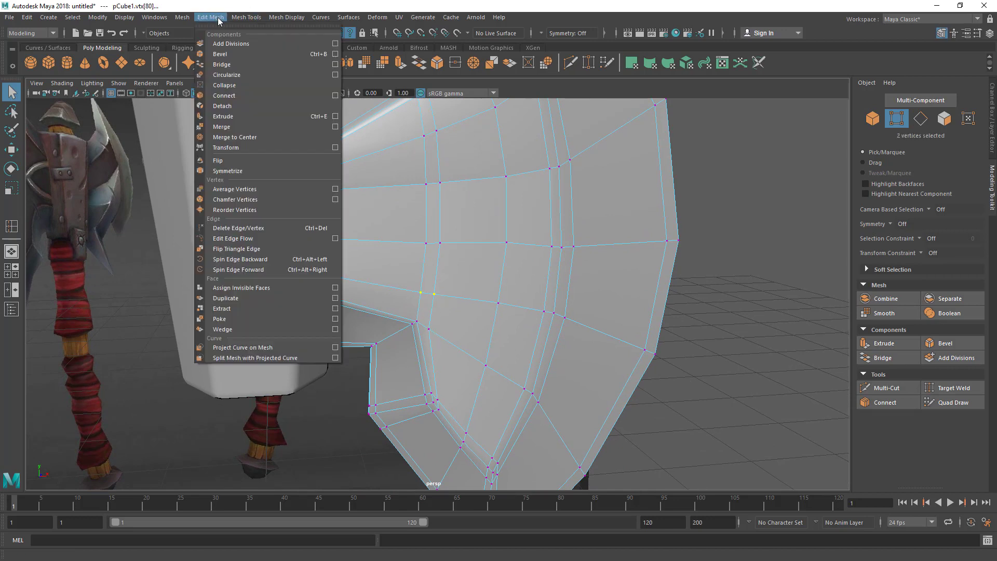
{"action": "left_click", "coordinate": [239, 138]}
{"action": "left_click", "coordinate": [428, 294]}
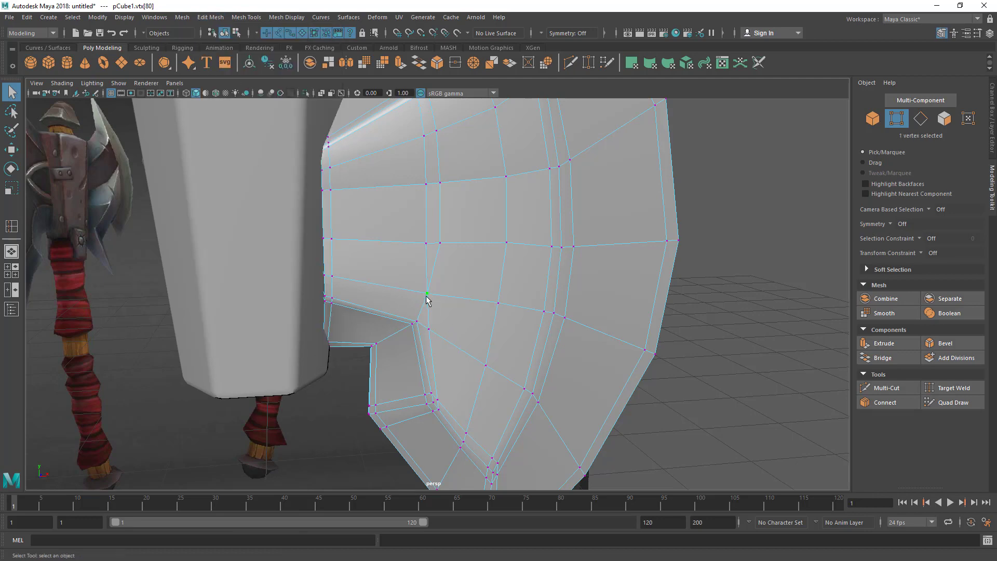
Try to delete the inner lengthwise edge loop that ends at the merged vertex above the lower notch.
{"action": "left_click_drag", "start_coordinate": [422, 297], "coordinate": [459, 267], "text": "alt"}
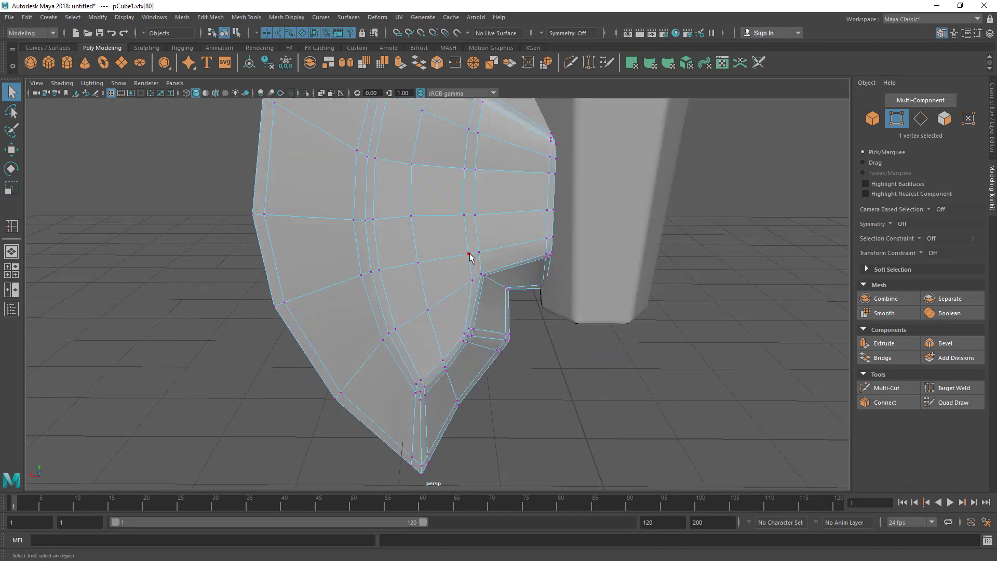
{"action": "left_click", "coordinate": [472, 254]}
{"action": "left_click_drag", "start_coordinate": [538, 250], "coordinate": [424, 266], "text": "alt"}
{"action": "right_click_drag", "start_coordinate": [423, 266], "coordinate": [412, 249]}
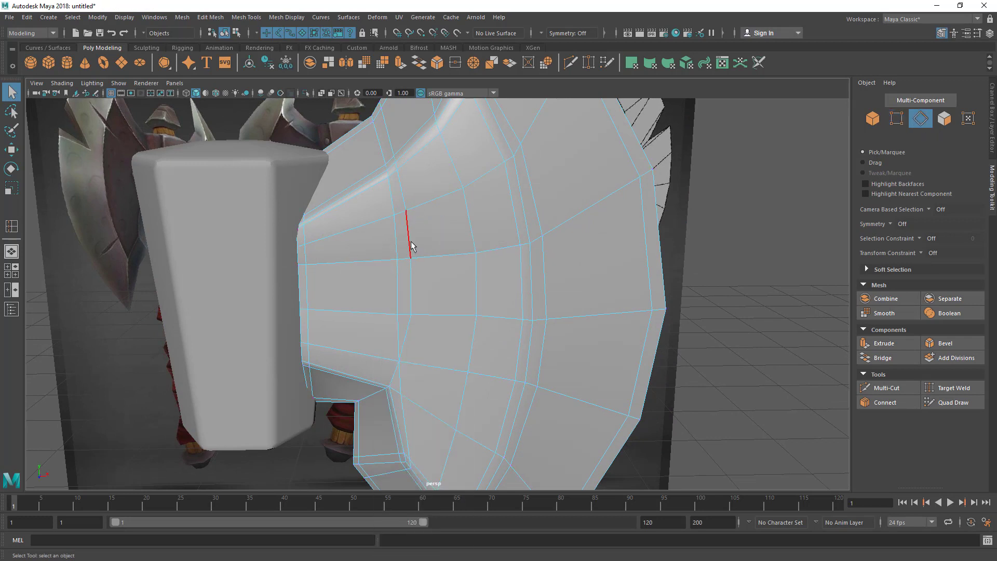
{"action": "double_click", "coordinate": [411, 247]}
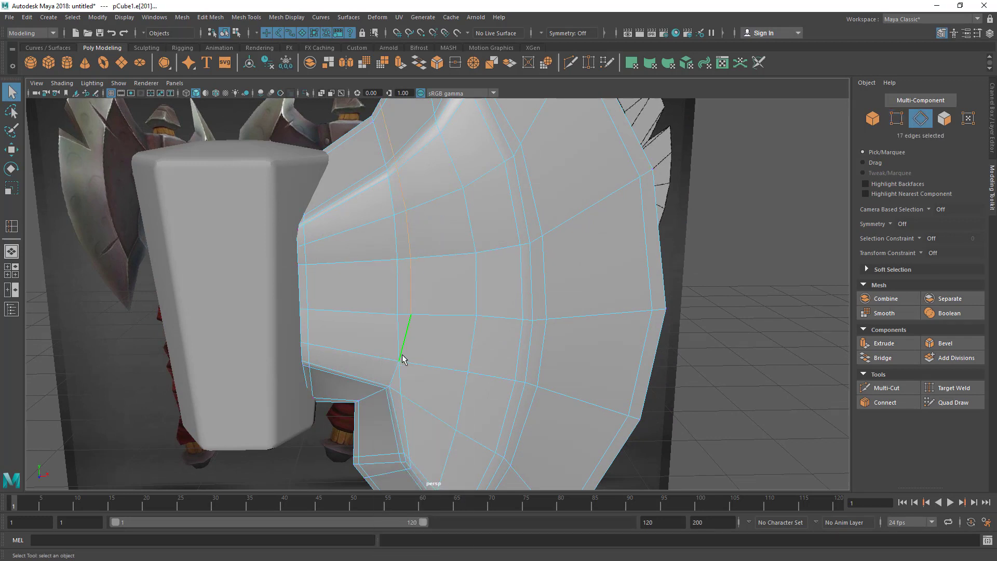
{"action": "double_click", "coordinate": [397, 294]}
{"action": "left_click_drag", "start_coordinate": [434, 350], "coordinate": [395, 343], "text": "alt"}
{"action": "left_click", "coordinate": [210, 17]}
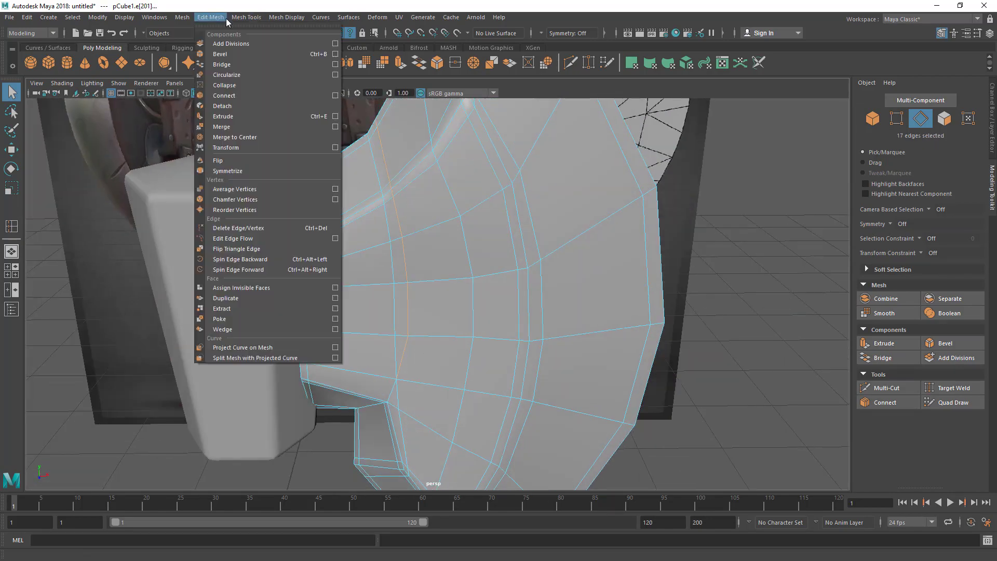
{"action": "left_click", "coordinate": [538, 290]}
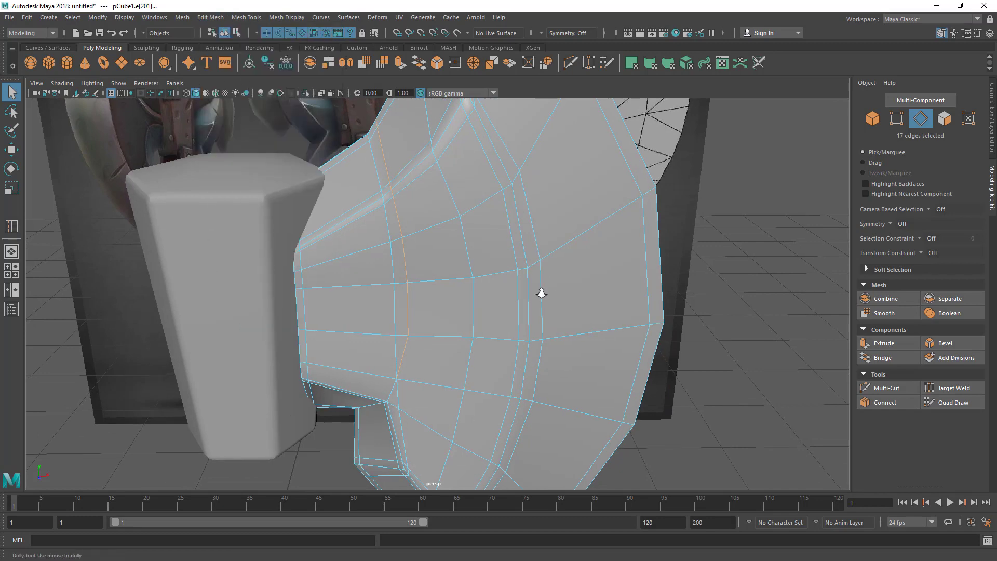
{"action": "right_click_drag", "start_coordinate": [539, 290], "coordinate": [389, 233], "text": "alt"}
{"action": "middle_click_drag", "start_coordinate": [390, 233], "coordinate": [328, 231], "text": "alt"}
{"action": "key", "text": "ctrl+Delete"}
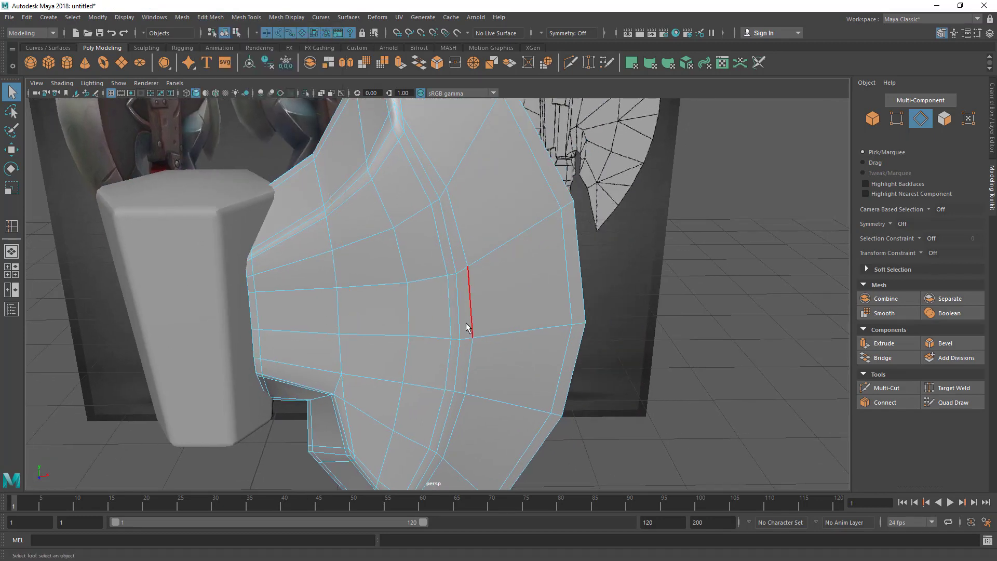
Examine the vertices along the deleted loop's path from the lower notch up to the upper crease.
{"action": "middle_click_drag", "start_coordinate": [381, 354], "coordinate": [445, 343], "text": "alt"}
{"action": "left_click_drag", "start_coordinate": [445, 314], "coordinate": [456, 256], "text": "alt"}
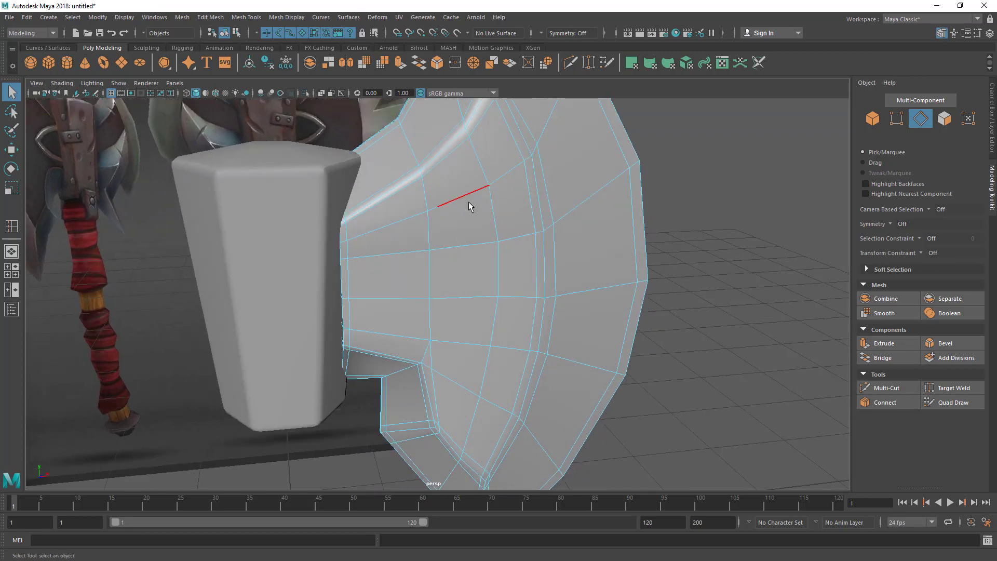
{"action": "right_click_drag", "start_coordinate": [468, 206], "coordinate": [410, 207]}
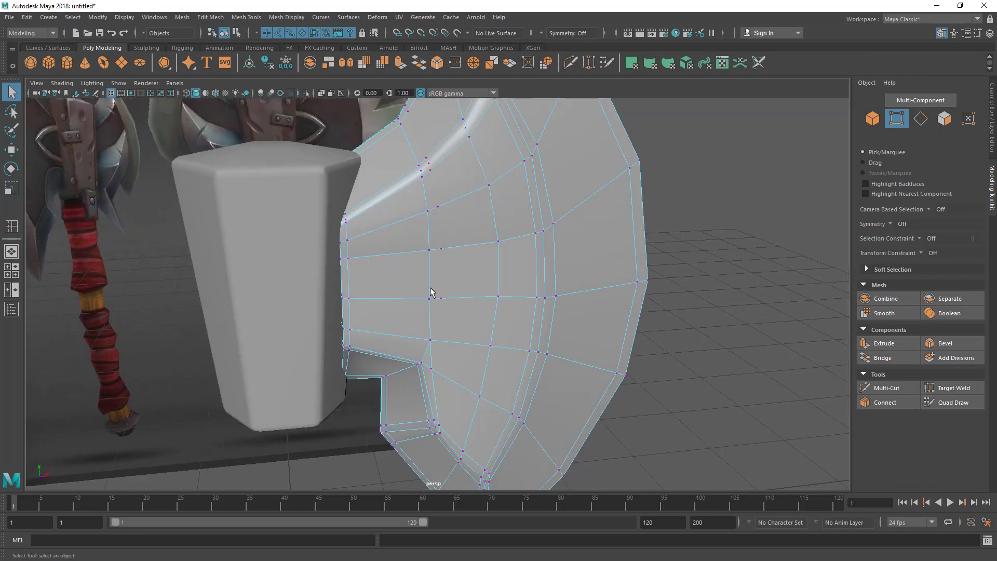
{"action": "scroll", "coordinate": [431, 292], "scroll_direction": "up", "scroll_amount": 3}
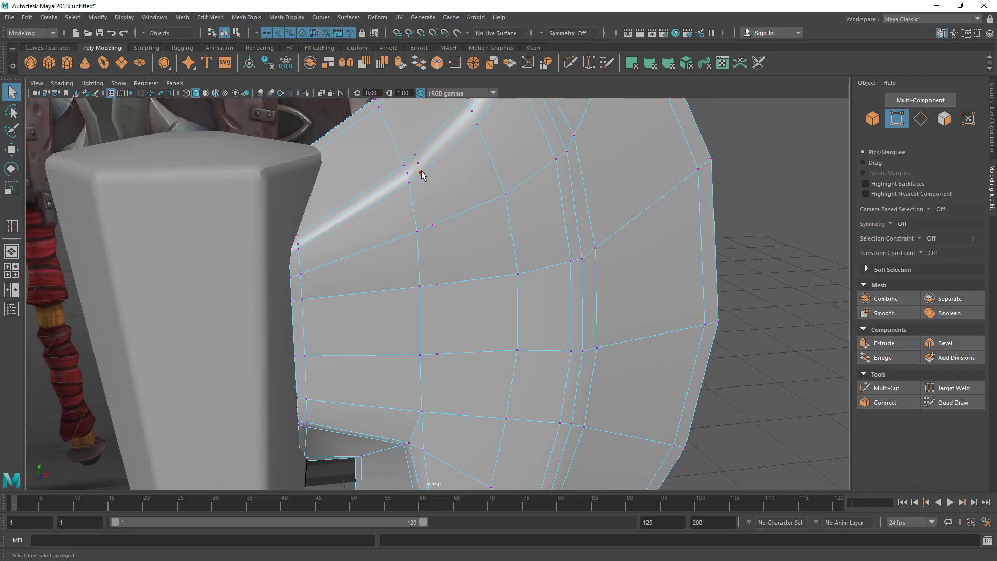
{"action": "middle_click_drag", "start_coordinate": [424, 307], "coordinate": [419, 246], "text": "alt"}
{"action": "scroll", "coordinate": [435, 300], "scroll_direction": "up", "scroll_amount": 3}
{"action": "left_click", "coordinate": [432, 295]}
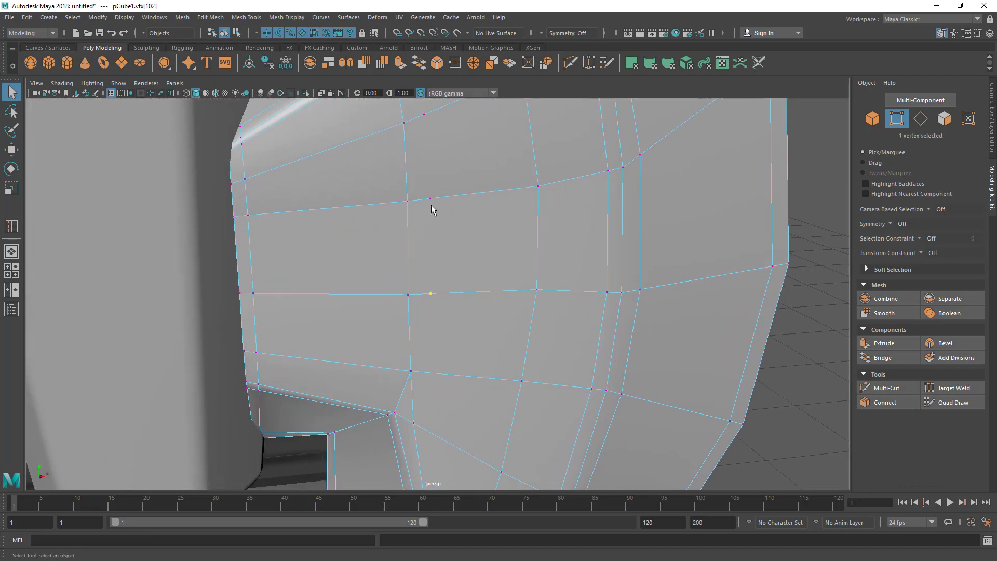
{"action": "left_click", "coordinate": [431, 200]}
{"action": "left_click_drag", "start_coordinate": [438, 207], "coordinate": [444, 261], "text": "alt"}
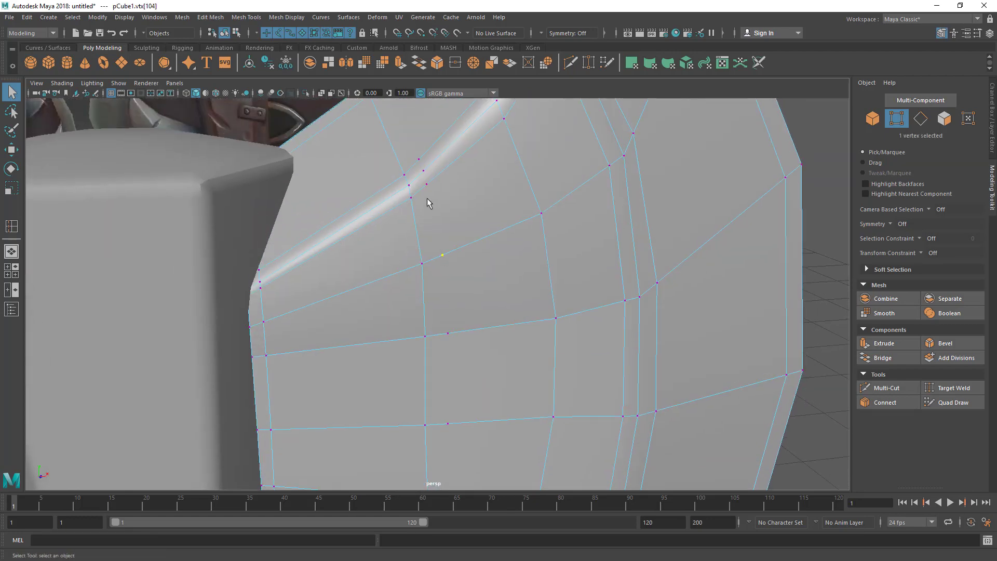
{"action": "left_click", "coordinate": [423, 170]}
{"action": "right_click_drag", "start_coordinate": [511, 270], "coordinate": [437, 254], "text": "alt"}
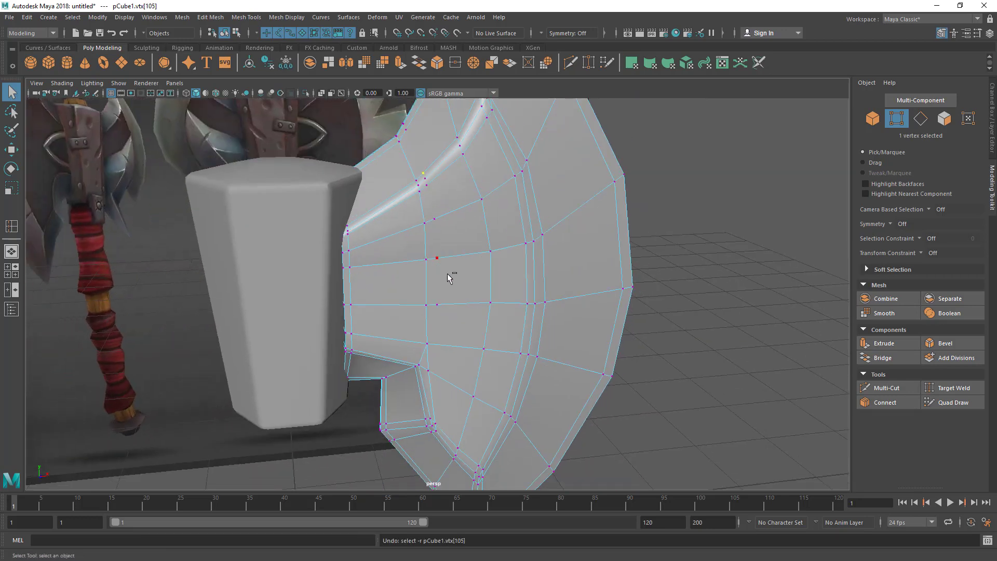
Undo the edge deletion and remove the same inner loop together with its vertices using Delete Edge/Vertex.
{"action": "key", "text": "ctrl+z"}
{"action": "key", "text": "ctrl+z"}
{"action": "key", "text": "ctrl+z"}
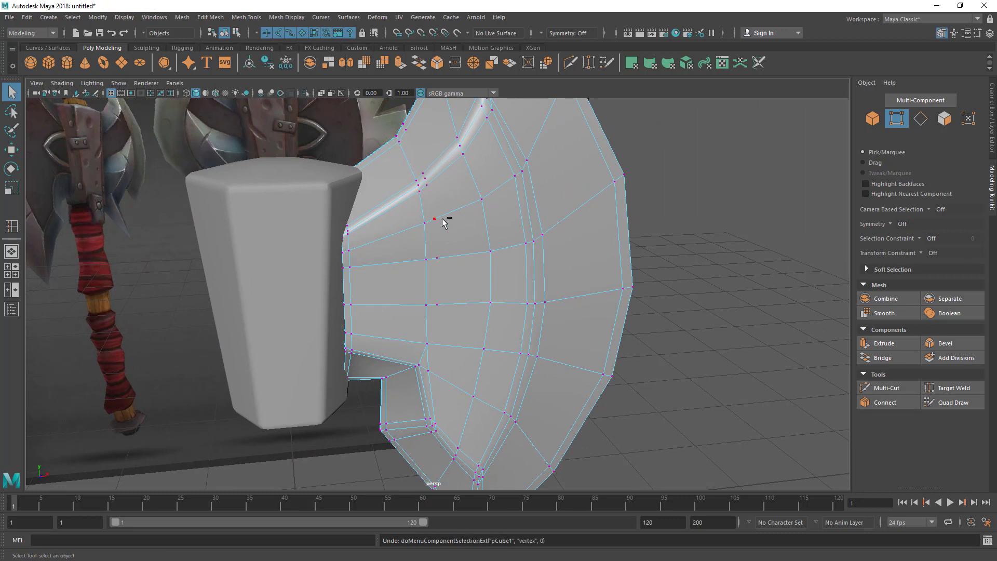
{"action": "right_click_drag", "start_coordinate": [448, 242], "coordinate": [439, 249]}
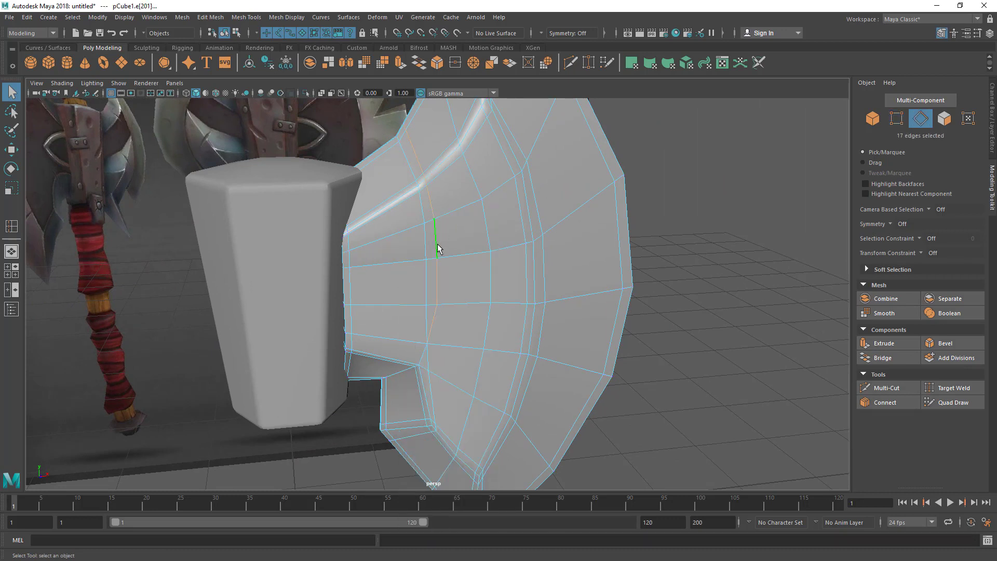
{"action": "left_click", "coordinate": [210, 17]}
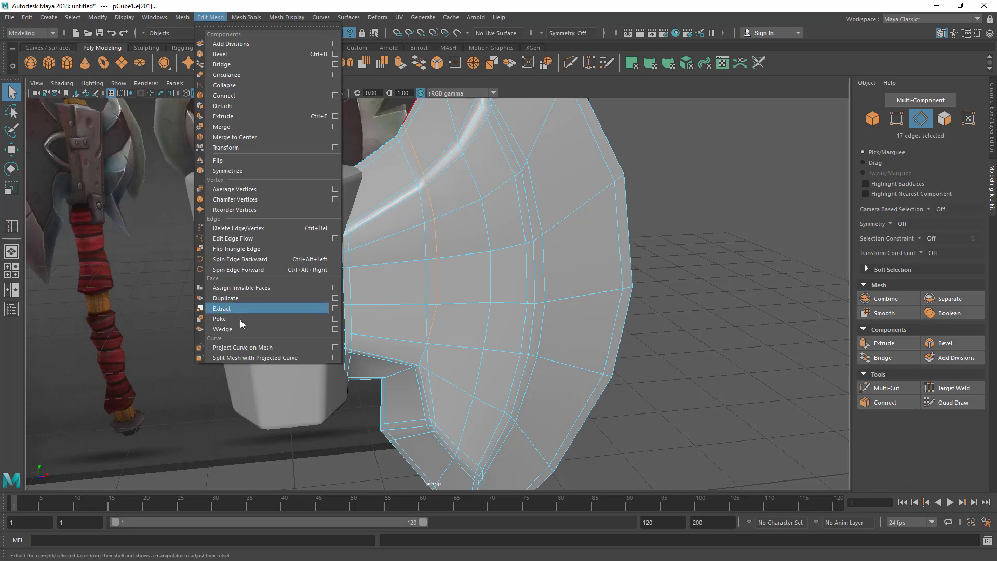
{"action": "left_click", "coordinate": [251, 228]}
{"action": "scroll", "coordinate": [453, 290], "scroll_direction": "up", "scroll_amount": 2}
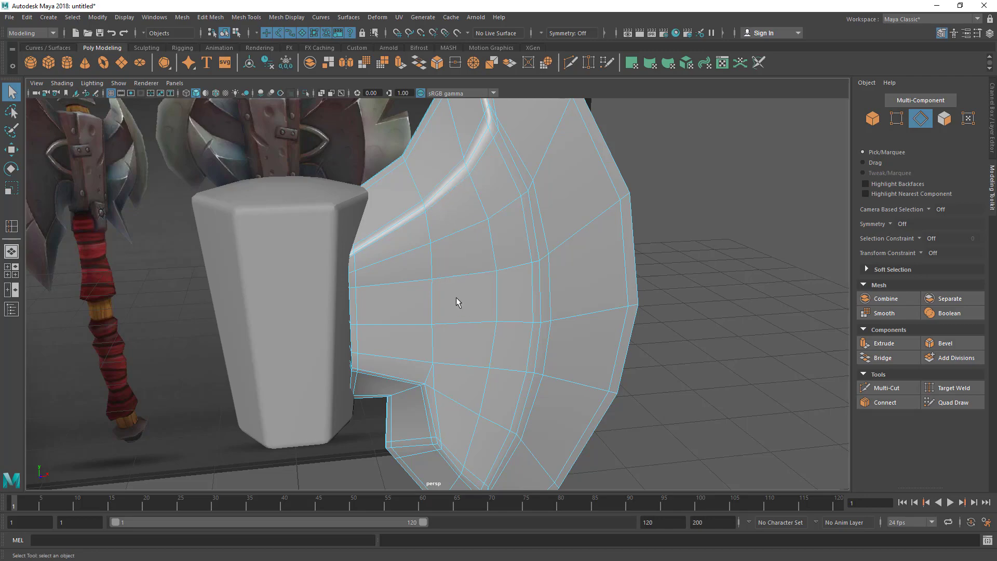
Inspect the edge flow around the corner of the blade's lower notch.
{"action": "left_click_drag", "start_coordinate": [456, 302], "coordinate": [435, 243], "text": "alt"}
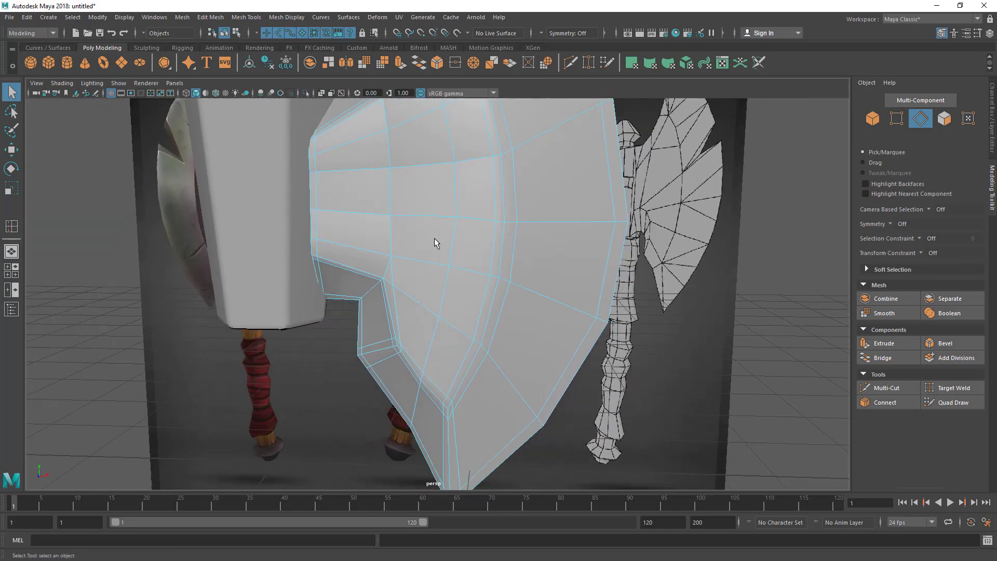
{"action": "scroll", "coordinate": [436, 249], "scroll_direction": "up", "scroll_amount": 4}
{"action": "left_click_drag", "start_coordinate": [461, 327], "coordinate": [479, 325], "text": "alt"}
{"action": "middle_click_drag", "start_coordinate": [369, 243], "coordinate": [385, 243], "text": "alt"}
{"action": "scroll", "coordinate": [374, 248], "scroll_direction": "up", "scroll_amount": 1}
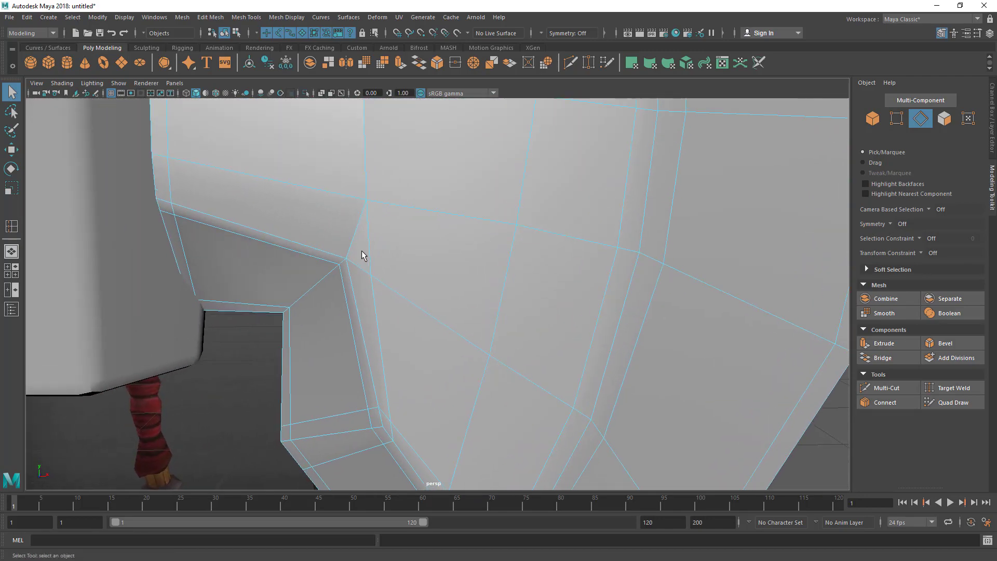
{"action": "left_click_drag", "start_coordinate": [365, 270], "coordinate": [335, 272], "text": "alt"}
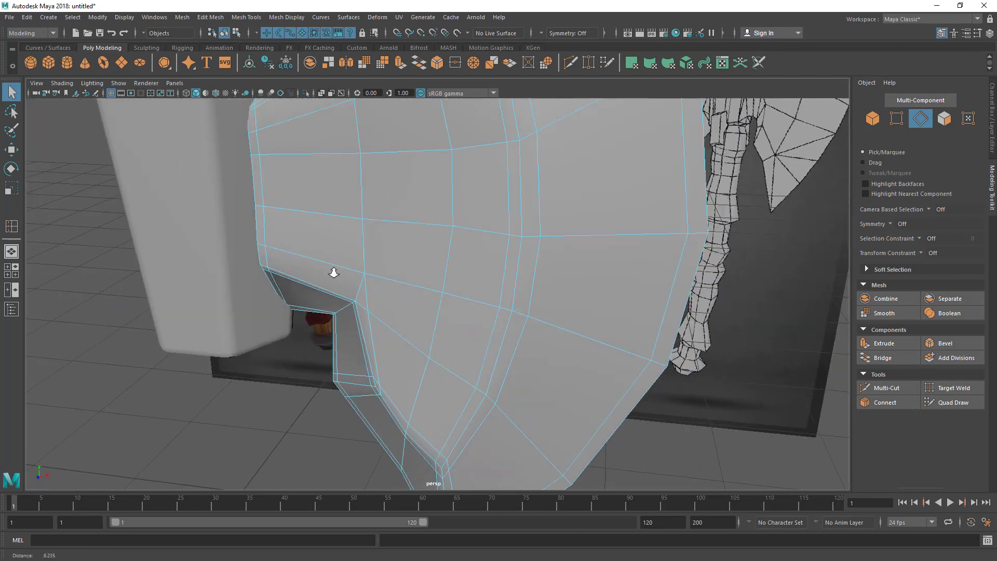
Turn on the blade's smooth preview, deselect it and examine the smoothed surface from several angles.
{"action": "scroll", "coordinate": [339, 274], "scroll_direction": "down", "scroll_amount": 3}
{"action": "right_click_drag", "start_coordinate": [397, 224], "coordinate": [397, 196]}
{"action": "key", "text": "3"}
{"action": "left_click", "coordinate": [179, 306]}
{"action": "scroll", "coordinate": [515, 304], "scroll_direction": "down", "scroll_amount": 4}
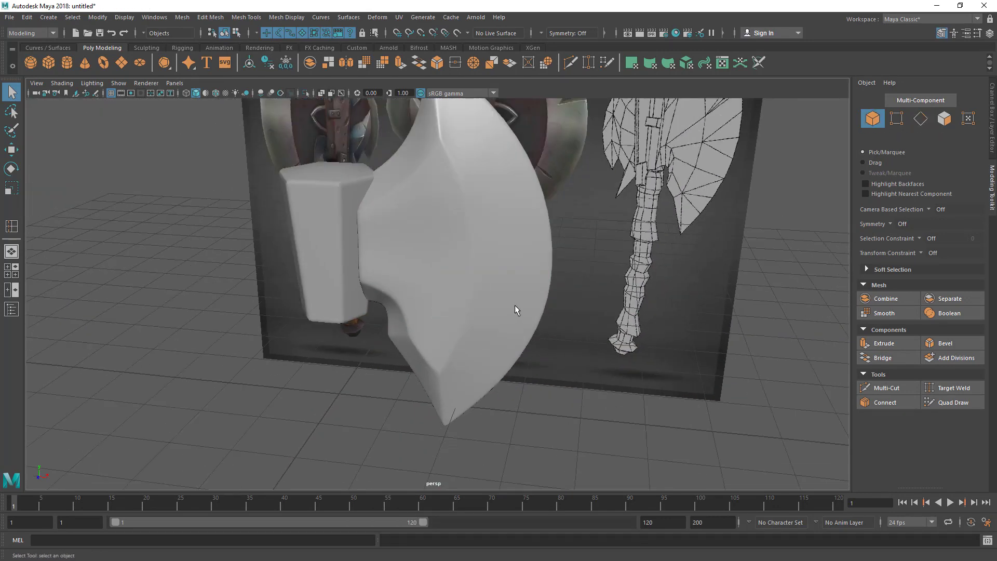
{"action": "left_click_drag", "start_coordinate": [515, 304], "coordinate": [555, 312], "text": "alt"}
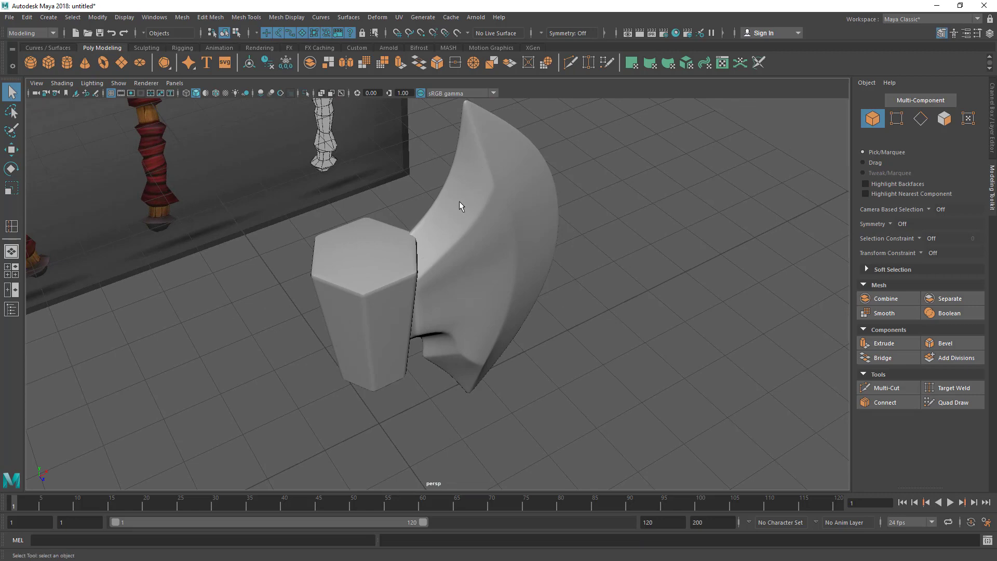
{"action": "left_click_drag", "start_coordinate": [459, 201], "coordinate": [462, 335], "text": "alt"}
{"action": "middle_click_drag", "start_coordinate": [462, 335], "coordinate": [460, 379], "text": "alt"}
{"action": "right_click_drag", "start_coordinate": [460, 379], "coordinate": [563, 327], "text": "alt"}
{"action": "left_click_drag", "start_coordinate": [494, 318], "coordinate": [424, 319], "text": "alt"}
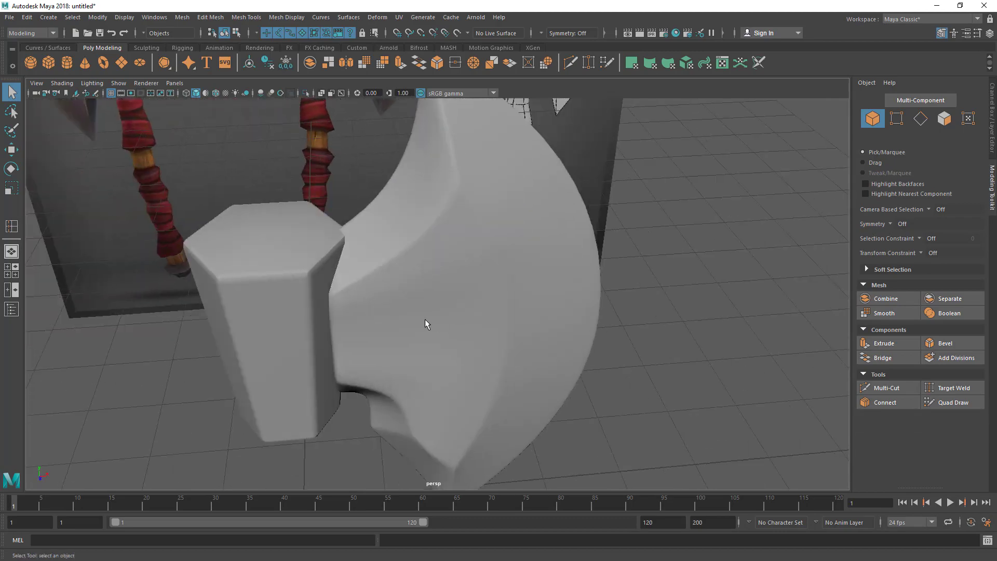
Turn off the blade's smooth preview and select two adjacent faces in the middle row of the inner panel.
{"action": "left_click", "coordinate": [408, 324]}
{"action": "left_click_drag", "start_coordinate": [396, 358], "coordinate": [366, 245], "text": "alt"}
{"action": "scroll", "coordinate": [480, 291], "scroll_direction": "up", "scroll_amount": 2}
{"action": "right_click", "coordinate": [429, 214]}
{"action": "left_click", "coordinate": [429, 243]}
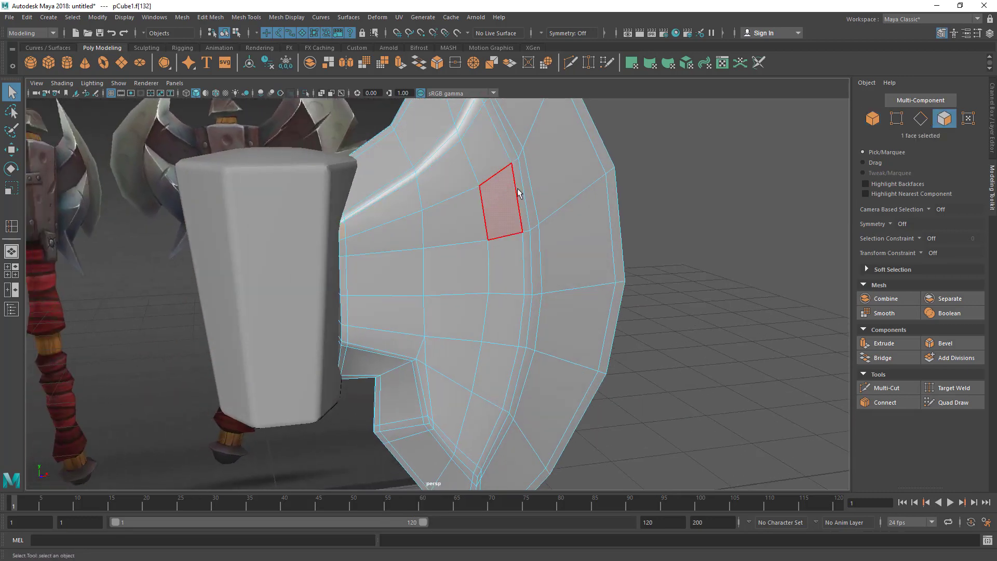
{"action": "left_click", "coordinate": [456, 318]}
{"action": "middle_click_drag", "start_coordinate": [456, 318], "coordinate": [445, 269], "text": "alt"}
{"action": "left_click_drag", "start_coordinate": [445, 269], "coordinate": [380, 264], "text": "alt"}
{"action": "left_click", "coordinate": [449, 260], "text": "shift"}
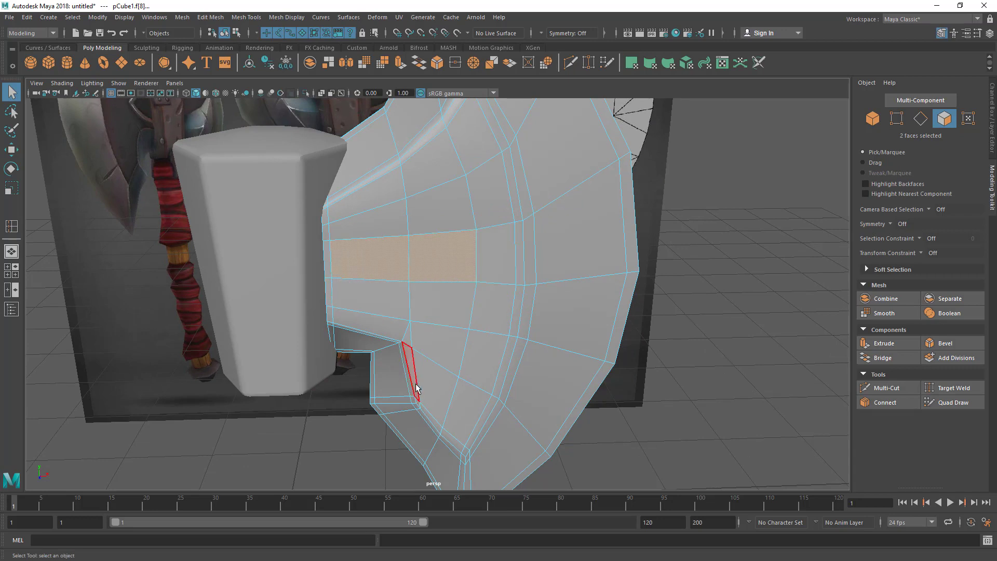
Grow the face selection and add the inner panel's faces below the upper crease and beside the lower notch.
{"action": "key", "text": "shift+period"}
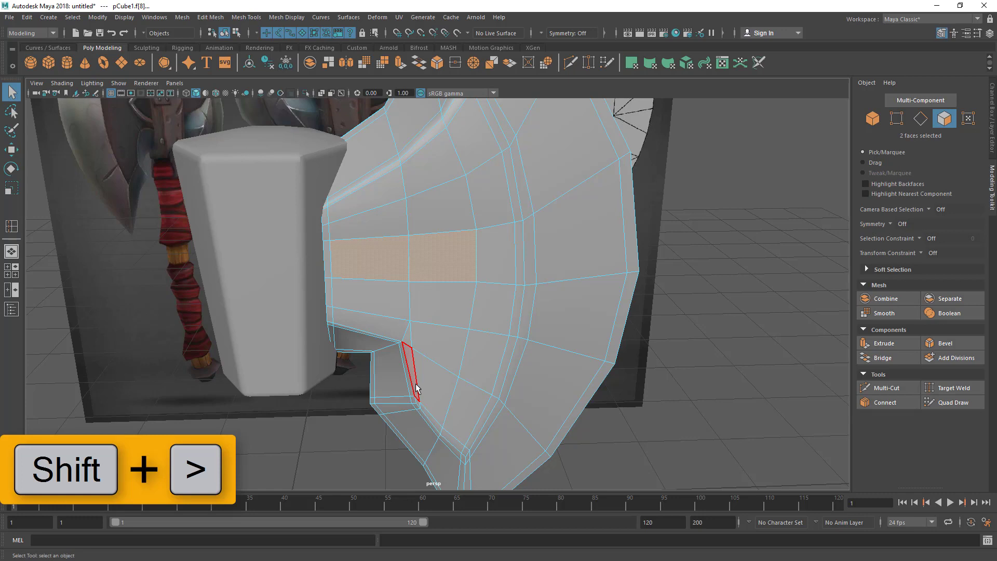
{"action": "key", "text": "shift+period"}
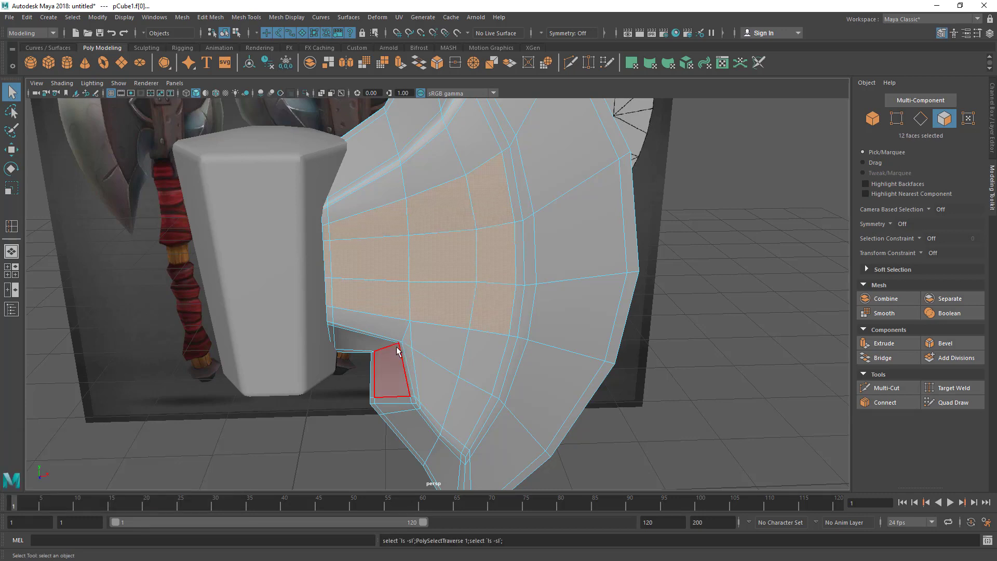
{"action": "left_click", "coordinate": [325, 216], "text": "shift"}
{"action": "left_click", "coordinate": [395, 186], "text": "shift"}
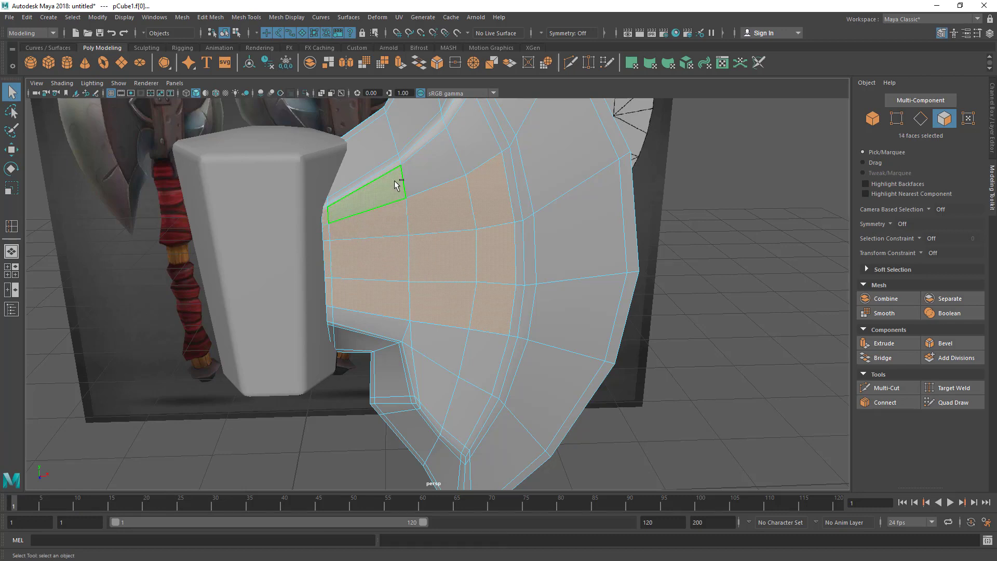
{"action": "left_click", "coordinate": [432, 172], "text": "shift"}
{"action": "left_click", "coordinate": [470, 148], "text": "shift"}
{"action": "left_click", "coordinate": [332, 318], "text": "shift"}
{"action": "left_click", "coordinate": [369, 325], "text": "shift"}
{"action": "left_click", "coordinate": [408, 338], "text": "shift"}
{"action": "left_click", "coordinate": [477, 357], "text": "shift"}
{"action": "left_click", "coordinate": [466, 395], "text": "shift"}
{"action": "left_click", "coordinate": [426, 382], "text": "shift"}
Add the thin border faces along the inner panel's lower edge and outer bevel to the selection.
{"action": "left_click_drag", "start_coordinate": [471, 378], "coordinate": [395, 286], "text": "alt"}
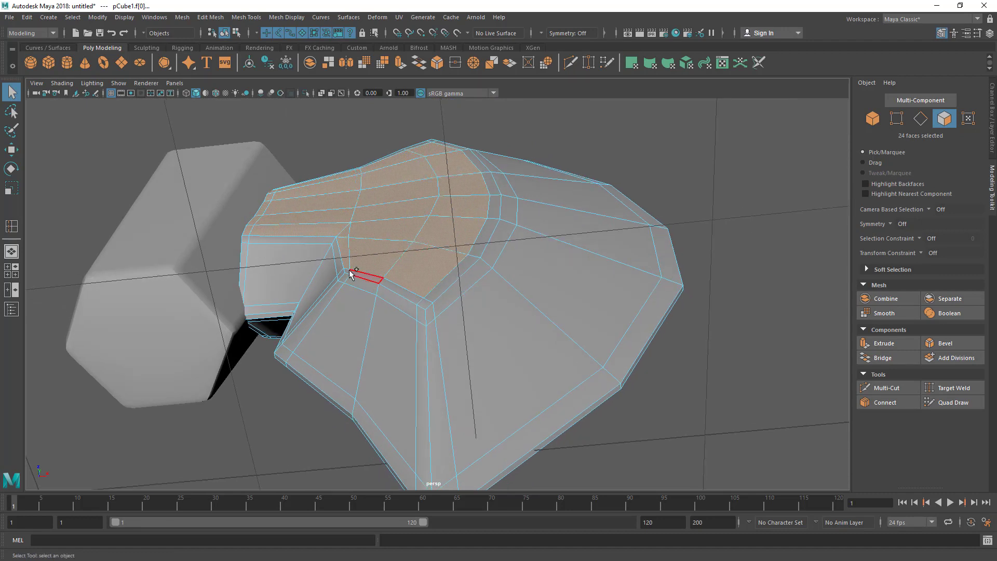
{"action": "left_click", "coordinate": [441, 287], "text": "shift"}
{"action": "left_click", "coordinate": [494, 236], "text": "shift"}
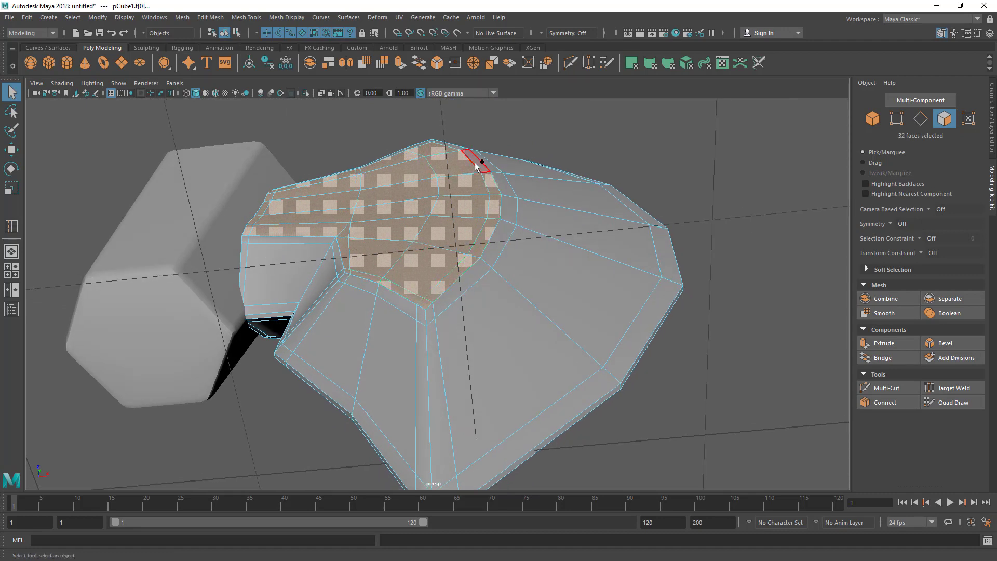
{"action": "left_click_drag", "start_coordinate": [494, 170], "coordinate": [522, 250], "text": "alt"}
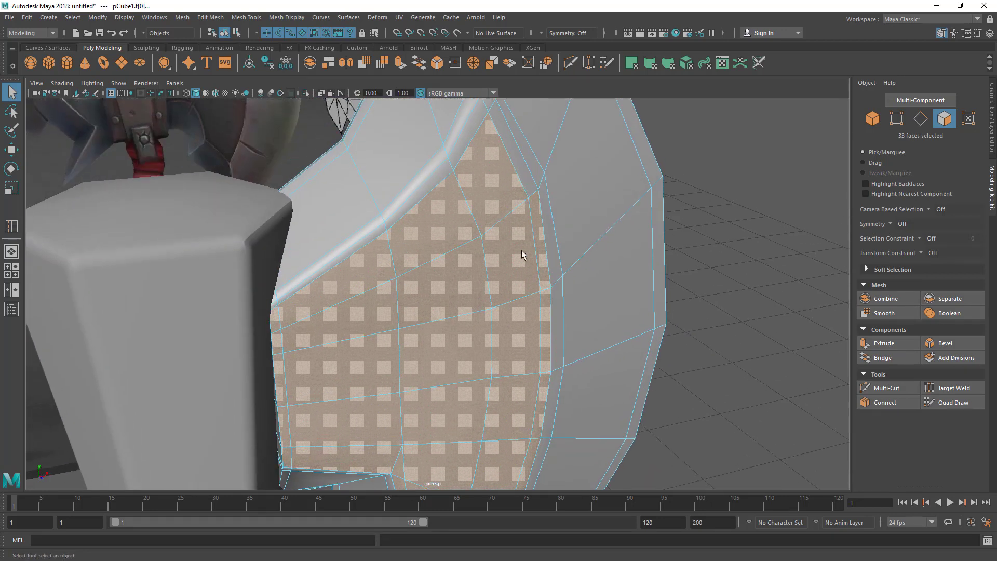
Add the remaining narrow faces at the panel's upper corner and along the underside of the upper crease to the selection.
{"action": "left_click", "coordinate": [519, 167], "text": "shift"}
{"action": "middle_click_drag", "start_coordinate": [517, 200], "coordinate": [529, 267], "text": "alt"}
{"action": "left_click", "coordinate": [503, 179], "text": "shift"}
{"action": "left_click", "coordinate": [489, 202], "text": "shift"}
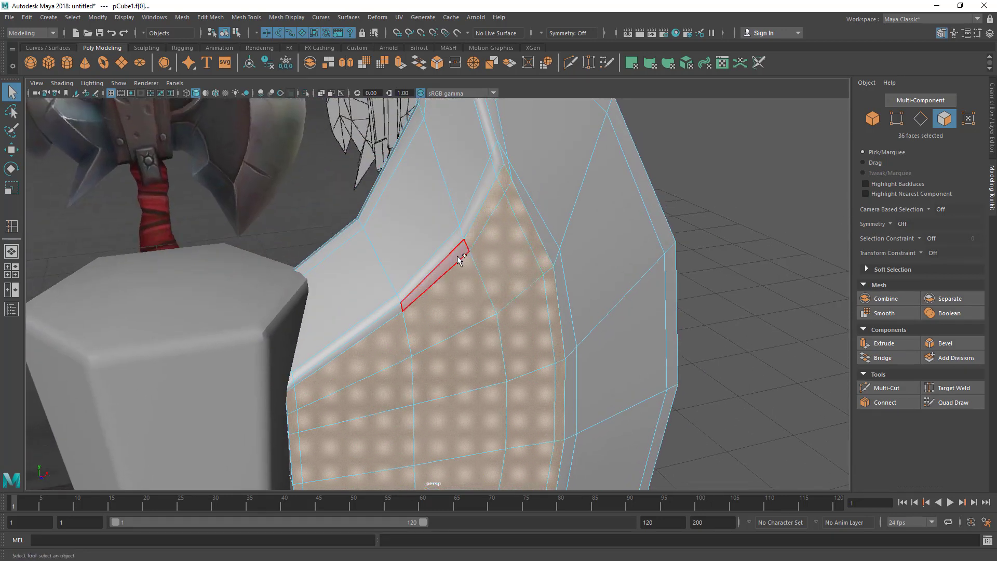
{"action": "left_click", "coordinate": [456, 255], "text": "shift"}
{"action": "left_click", "coordinate": [370, 331], "text": "shift"}
Flatten the selected inner panel faces by scaling them to 0 along Z, and return to object selection.
{"action": "middle_click_drag", "start_coordinate": [405, 369], "coordinate": [436, 303], "text": "alt"}
{"action": "right_click_drag", "start_coordinate": [435, 304], "coordinate": [431, 367], "text": "alt"}
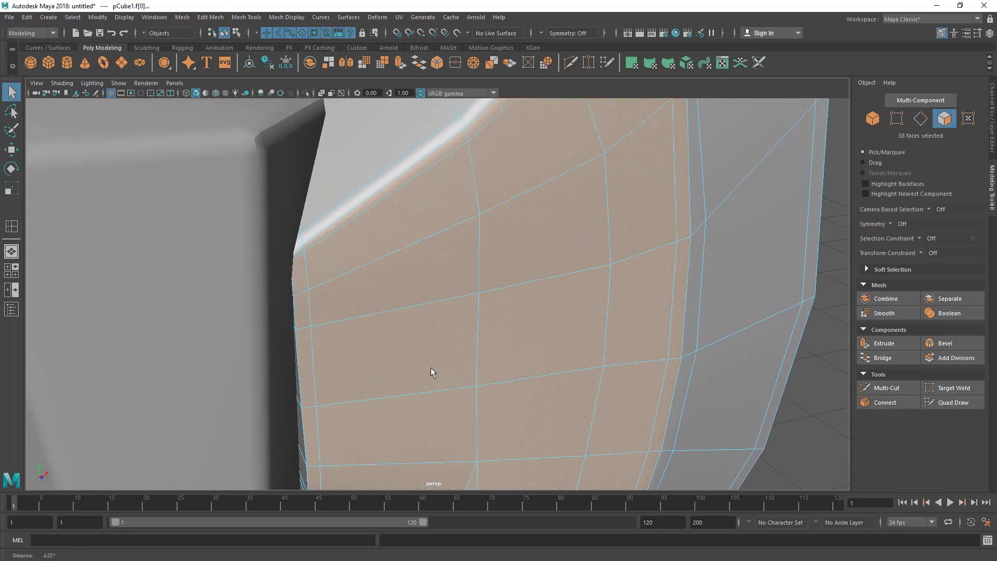
{"action": "scroll", "coordinate": [490, 294], "scroll_direction": "down", "scroll_amount": 3}
{"action": "key", "text": "r"}
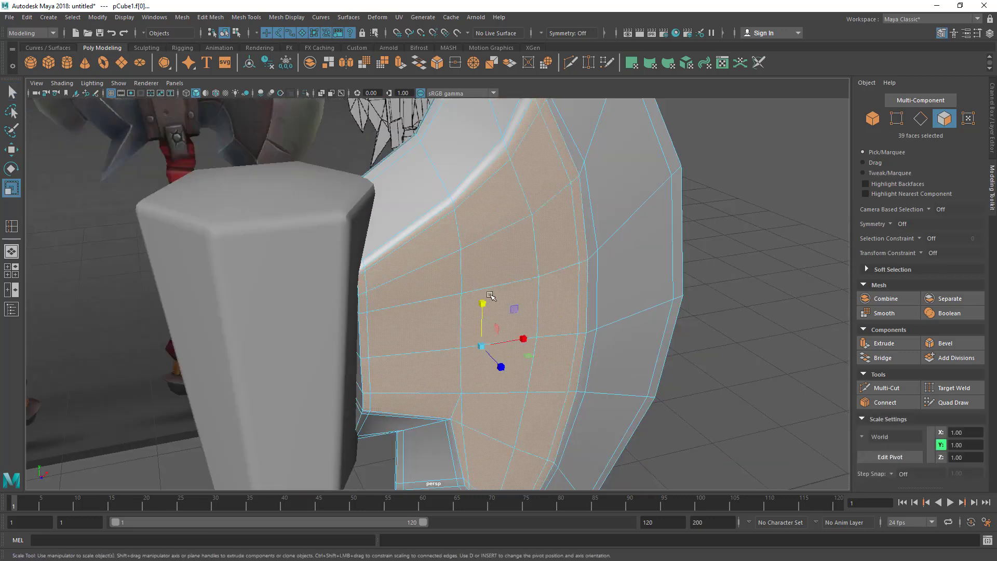
{"action": "left_click_drag", "start_coordinate": [490, 294], "coordinate": [392, 293], "text": "alt"}
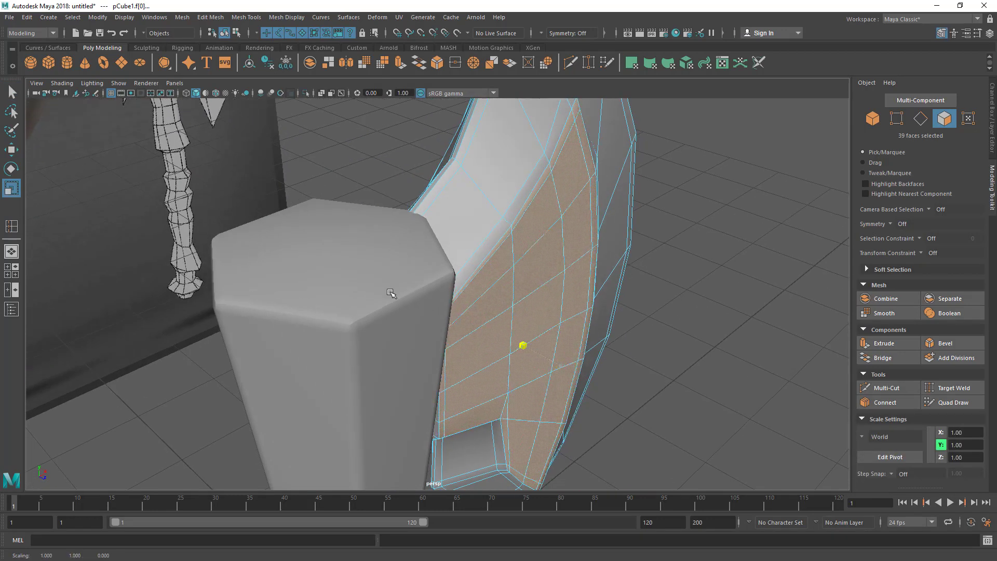
{"action": "left_click_drag", "start_coordinate": [623, 308], "coordinate": [574, 249], "text": "alt"}
{"action": "key", "text": "q"}
{"action": "right_click_drag", "start_coordinate": [569, 233], "coordinate": [658, 173]}
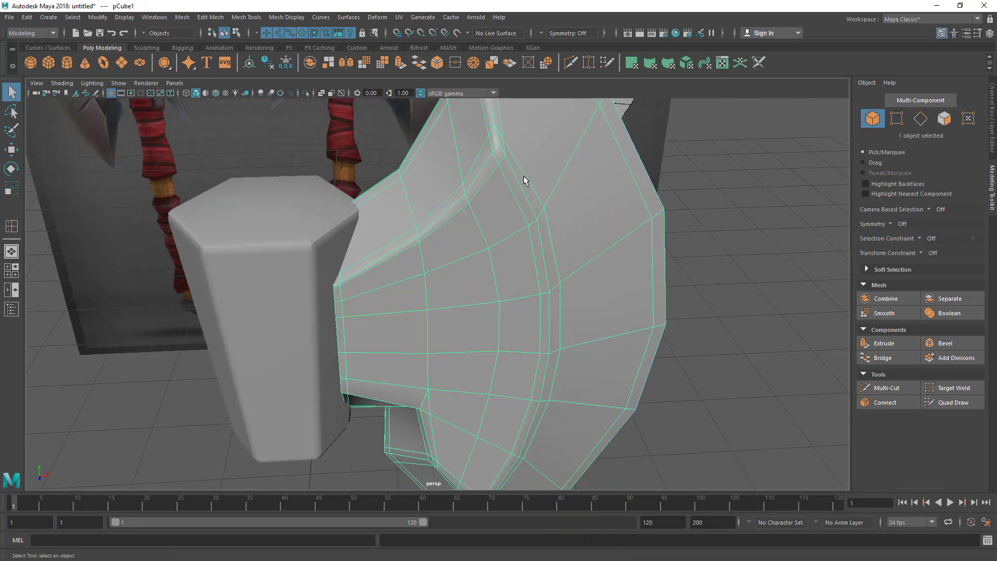
Preview the blade smoothed and inspect the flattened inner panel and its curved crease against the reference.
{"action": "key", "text": "3"}
{"action": "left_click", "coordinate": [712, 248]}
{"action": "scroll", "coordinate": [520, 242], "scroll_direction": "down", "scroll_amount": 5}
{"action": "left_click_drag", "start_coordinate": [496, 243], "coordinate": [472, 284], "text": "alt"}
{"action": "left_click", "coordinate": [472, 285]}
{"action": "scroll", "coordinate": [513, 211], "scroll_direction": "up", "scroll_amount": 3}
Delete the support edge loop just outside the inner panel's curved crease together with its vertices, and return to object selection.
{"action": "key", "text": "F10"}
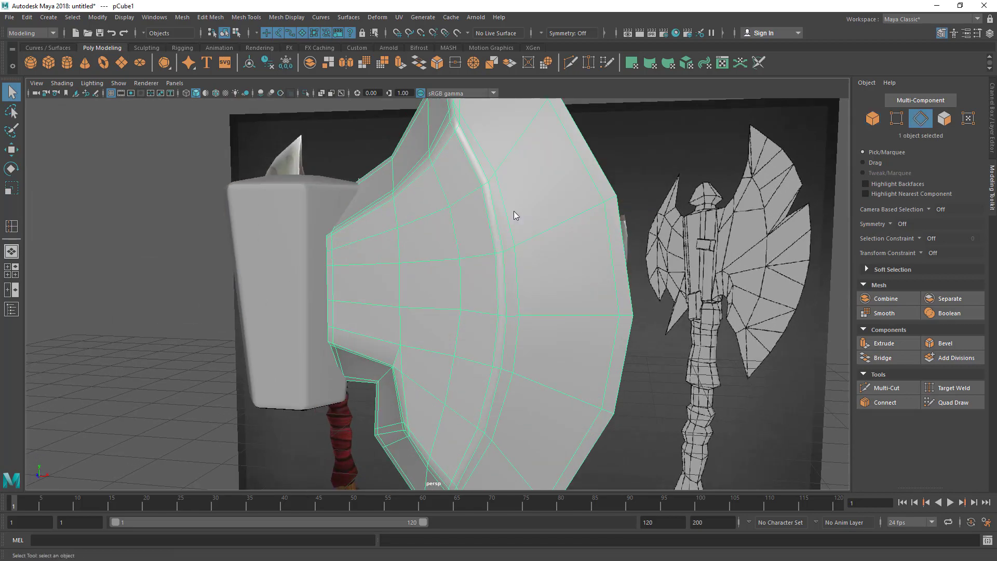
{"action": "left_click_drag", "start_coordinate": [532, 307], "coordinate": [545, 307], "text": "alt"}
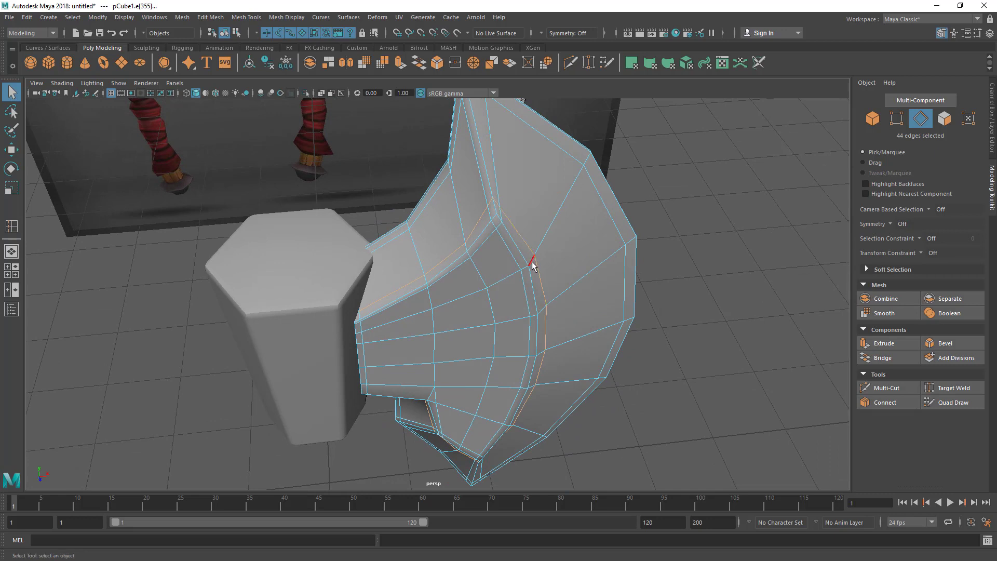
{"action": "key", "text": "ctrl+Delete"}
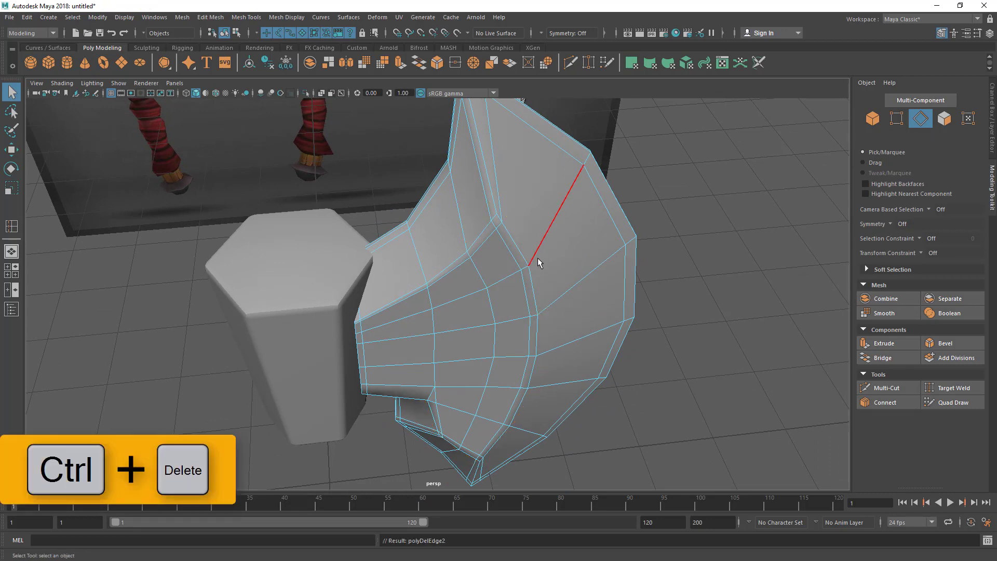
{"action": "right_click_drag", "start_coordinate": [537, 257], "coordinate": [464, 251]}
{"action": "right_click_drag", "start_coordinate": [532, 219], "coordinate": [539, 201]}
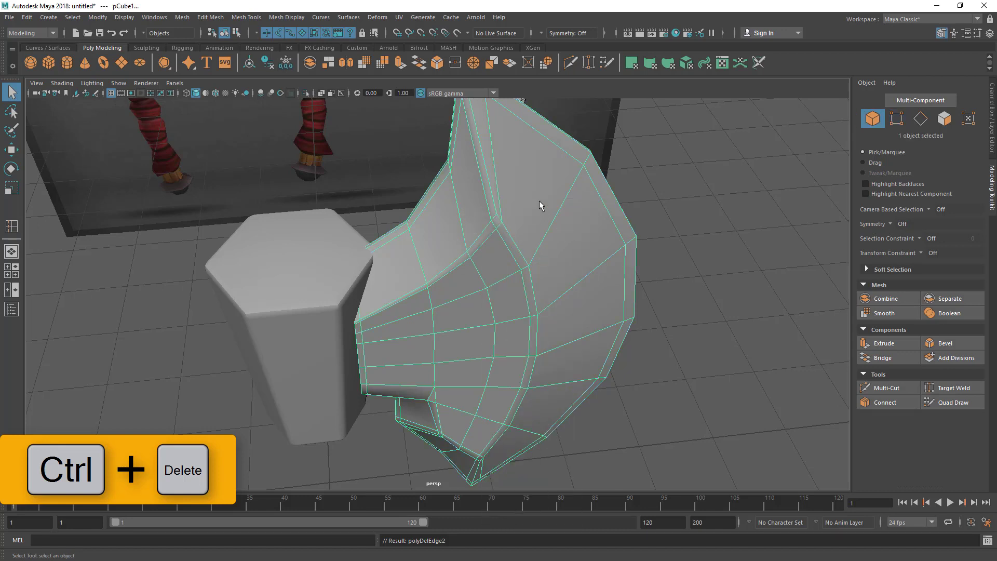
{"action": "left_click", "coordinate": [211, 17]}
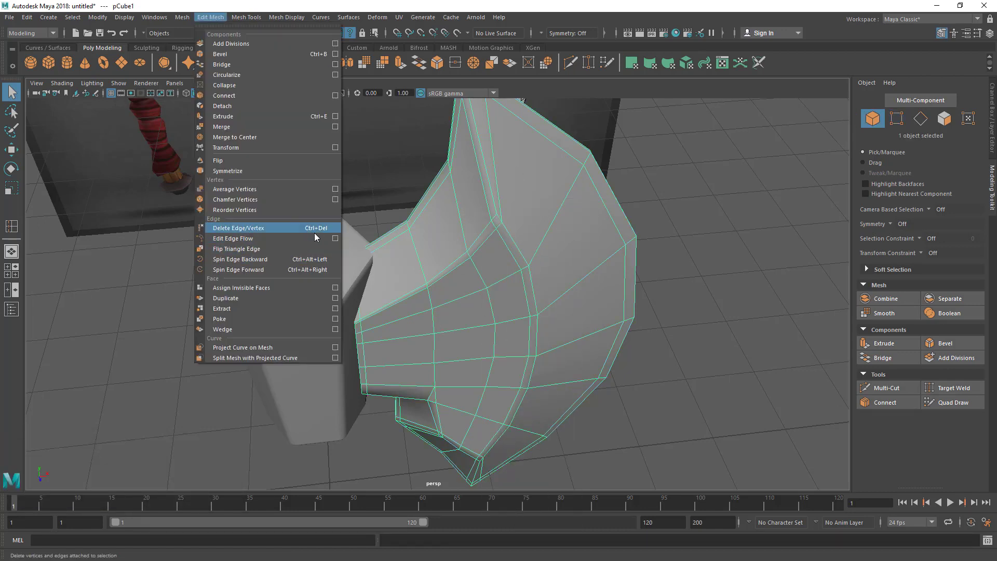
Select the large inner panel faces on the opposite side of the blade using drag selection with camera-based selection.
{"action": "left_click_drag", "start_coordinate": [630, 372], "coordinate": [429, 214], "text": "alt"}
{"action": "right_click_drag", "start_coordinate": [427, 211], "coordinate": [422, 232]}
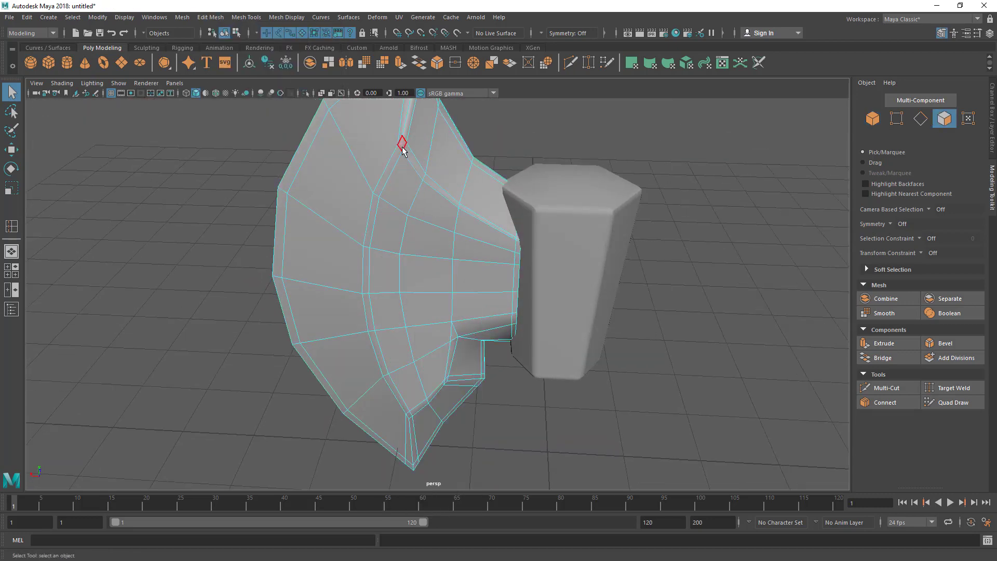
{"action": "left_click", "coordinate": [403, 150]}
{"action": "left_click_drag", "start_coordinate": [403, 278], "coordinate": [575, 318], "text": "alt"}
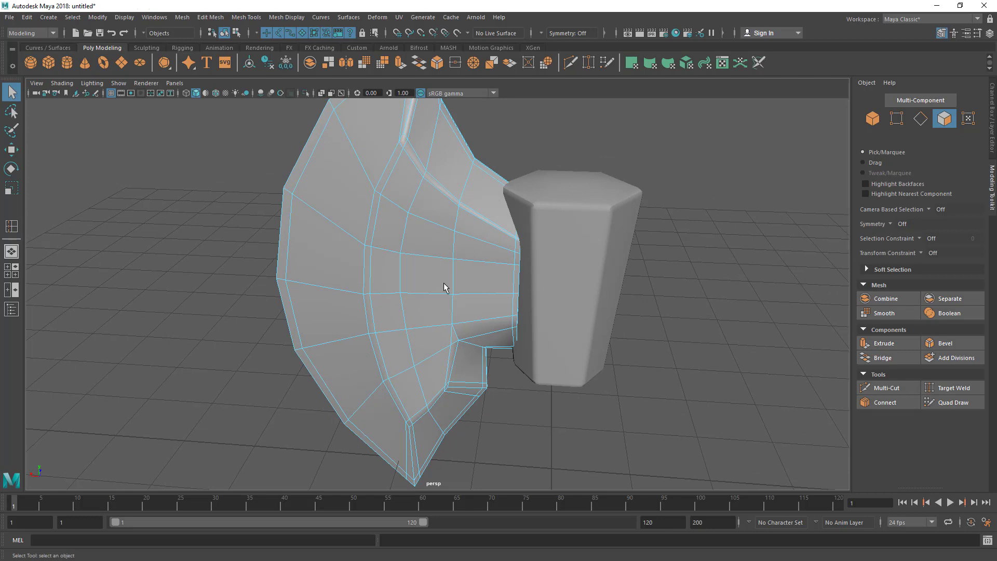
{"action": "left_click_drag", "start_coordinate": [444, 287], "coordinate": [452, 279], "text": "alt"}
{"action": "key", "text": "Tab"}
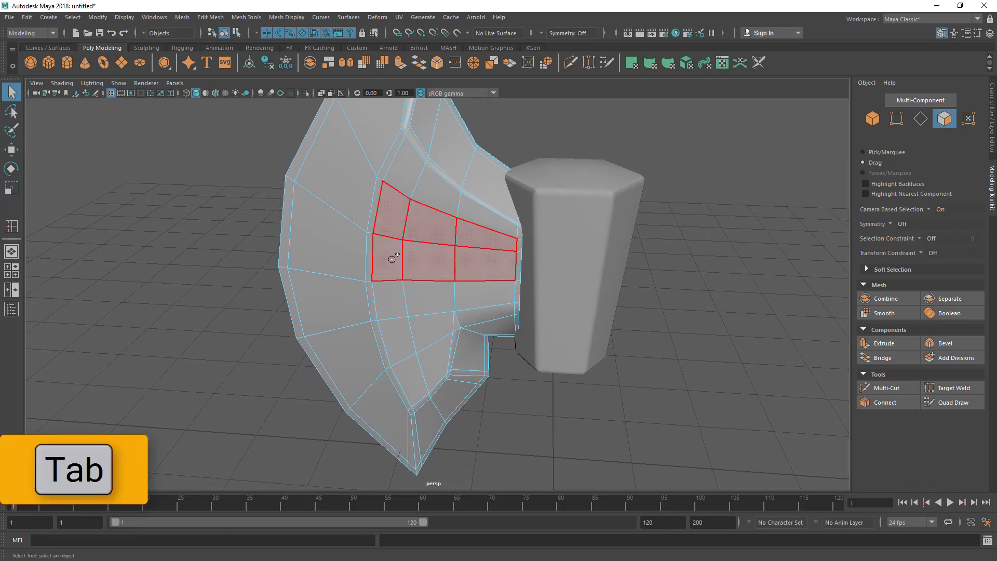
{"action": "mouse_move", "coordinate": [429, 316]}
{"action": "left_mouse_down"}
{"action": "mouse_move", "coordinate": [401, 342]}
{"action": "mouse_move", "coordinate": [423, 358]}
{"action": "left_mouse_up"}
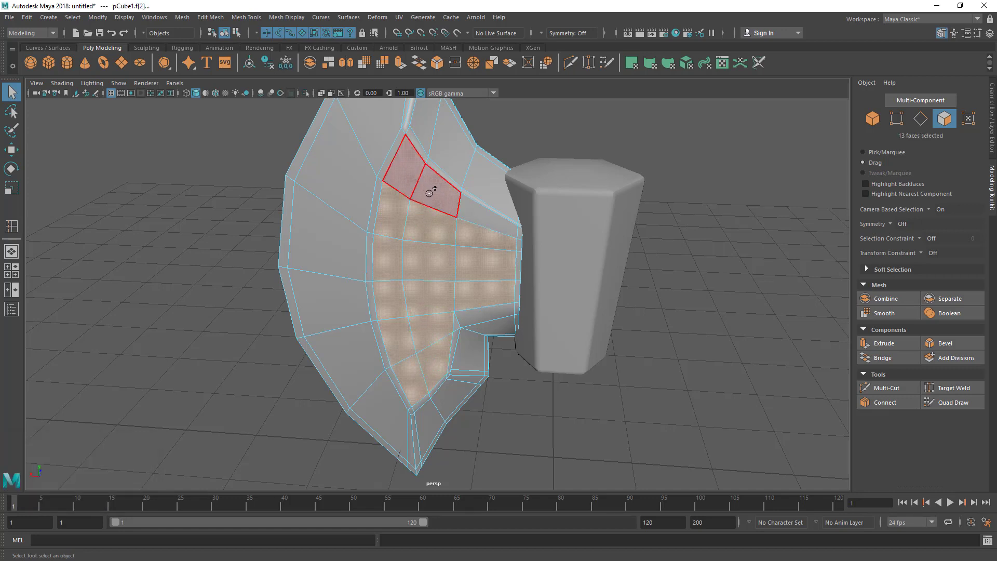
{"action": "left_click_drag", "start_coordinate": [474, 225], "coordinate": [482, 228]}
Add the thin faces along the panel's edge next to the axe head block and around the lower notch to the selection.
{"action": "scroll", "coordinate": [484, 235], "scroll_direction": "up", "scroll_amount": 3}
{"action": "middle_click_drag", "start_coordinate": [493, 235], "coordinate": [469, 199], "text": "alt"}
{"action": "scroll", "coordinate": [469, 199], "scroll_direction": "up", "scroll_amount": 2}
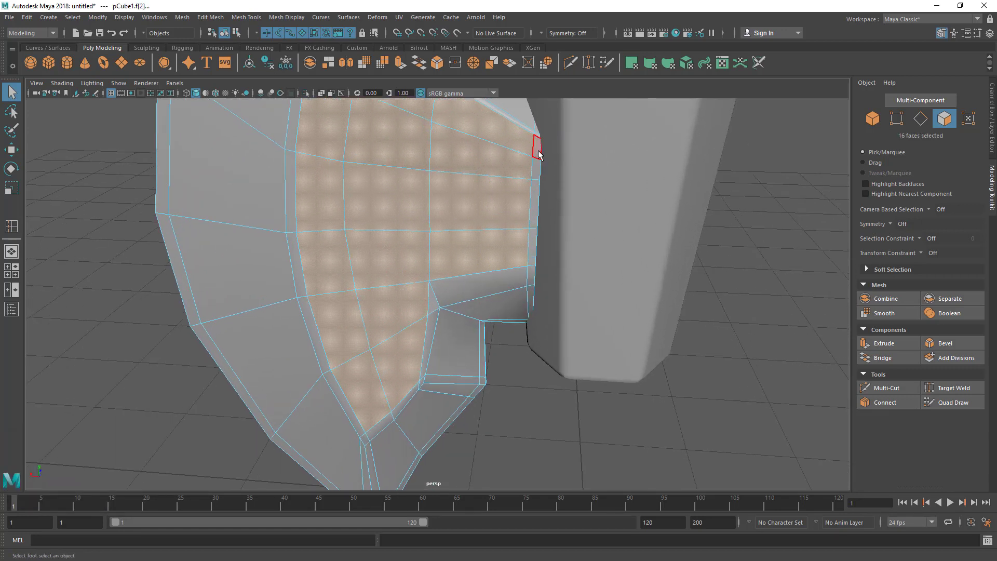
{"action": "left_click", "coordinate": [529, 280], "text": "shift"}
{"action": "left_click", "coordinate": [449, 301], "text": "shift"}
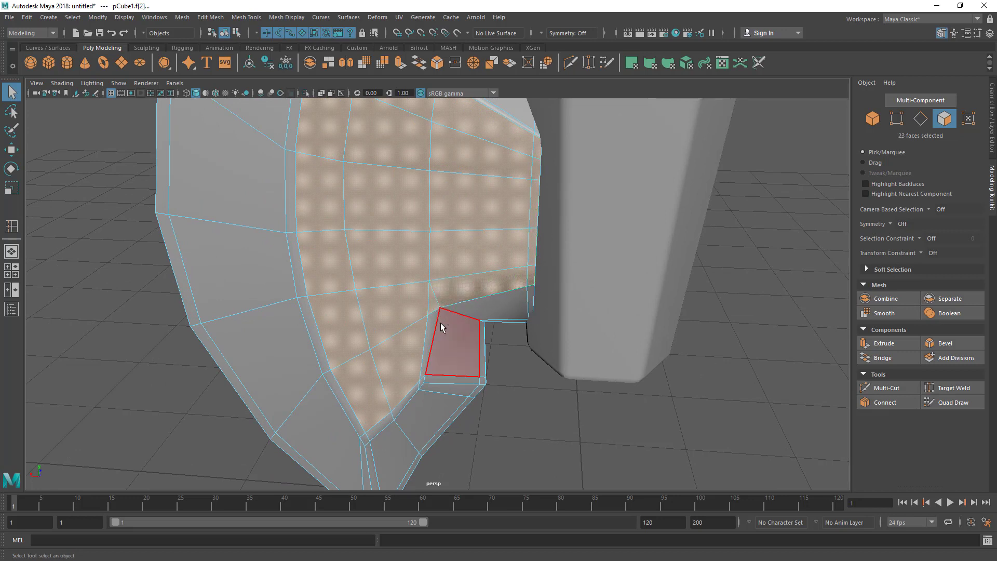
{"action": "left_click_drag", "start_coordinate": [441, 327], "coordinate": [441, 327]}
Add the remaining narrow border faces along the panel's lower edge, outer bevel and upper crease to the selection.
{"action": "left_click_drag", "start_coordinate": [441, 327], "coordinate": [435, 249], "text": "alt"}
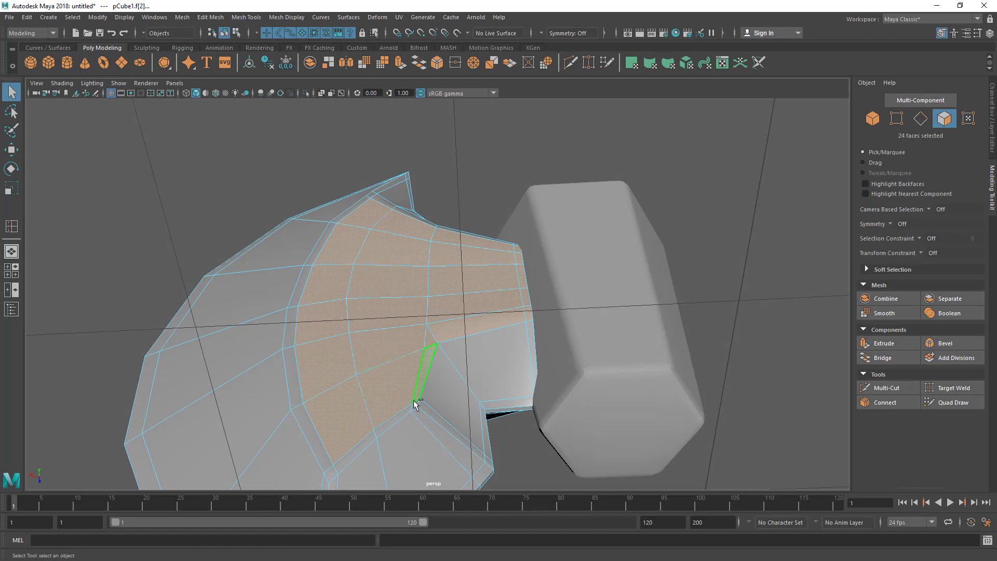
{"action": "left_click", "coordinate": [332, 472], "text": "shift"}
{"action": "left_click", "coordinate": [320, 454], "text": "shift"}
{"action": "left_click_drag", "start_coordinate": [409, 284], "coordinate": [383, 289], "text": "alt"}
{"action": "middle_click_drag", "start_coordinate": [383, 289], "coordinate": [381, 270], "text": "alt"}
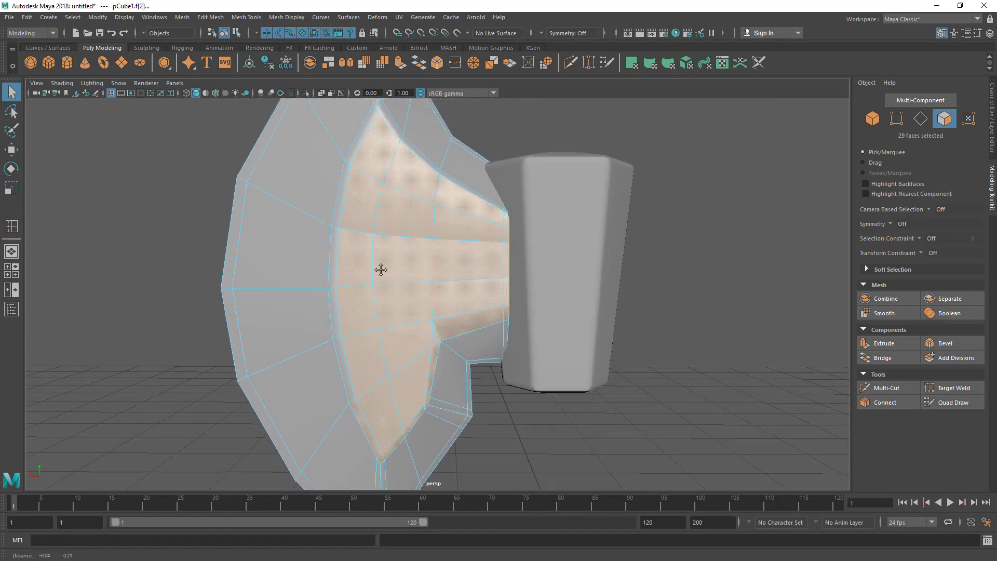
{"action": "left_click_drag", "start_coordinate": [380, 270], "coordinate": [391, 213], "text": "alt"}
{"action": "left_click", "coordinate": [373, 130]}
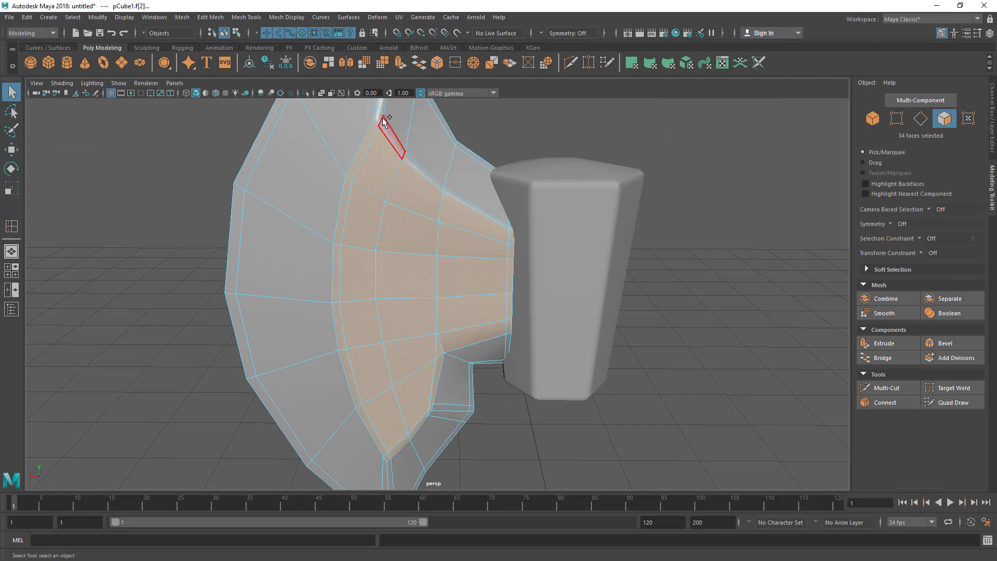
{"action": "left_click", "coordinate": [490, 218]}
Flatten the opposite side's selected panel faces by scaling them to 0 along Z, and return to object selection.
{"action": "key", "text": "r"}
{"action": "left_click_drag", "start_coordinate": [540, 276], "coordinate": [582, 310], "text": "alt"}
{"action": "left_click_drag", "start_coordinate": [389, 260], "coordinate": [453, 334]}
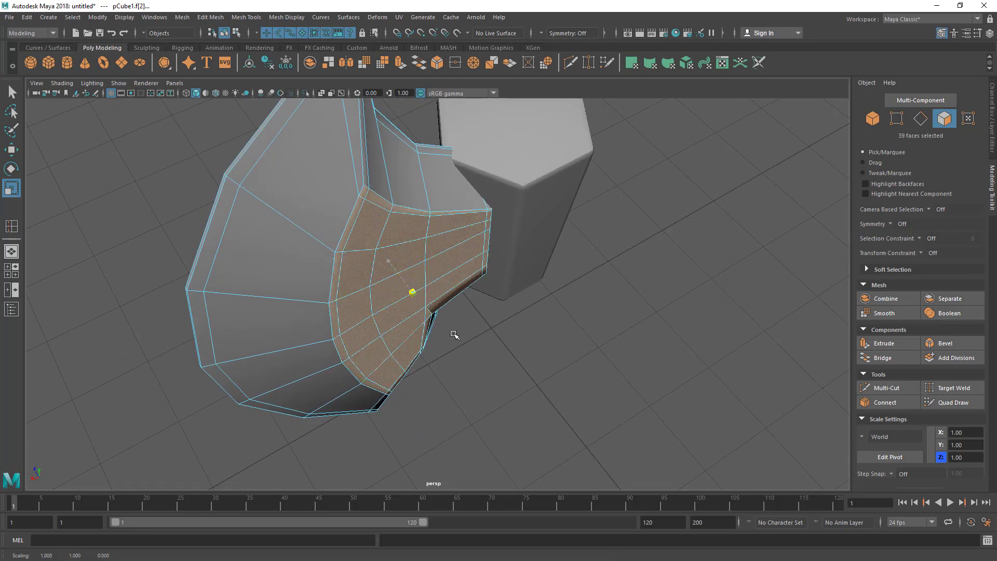
{"action": "key", "text": "q"}
{"action": "left_click_drag", "start_coordinate": [516, 313], "coordinate": [404, 223], "text": "alt"}
{"action": "right_click_drag", "start_coordinate": [405, 223], "coordinate": [404, 198]}
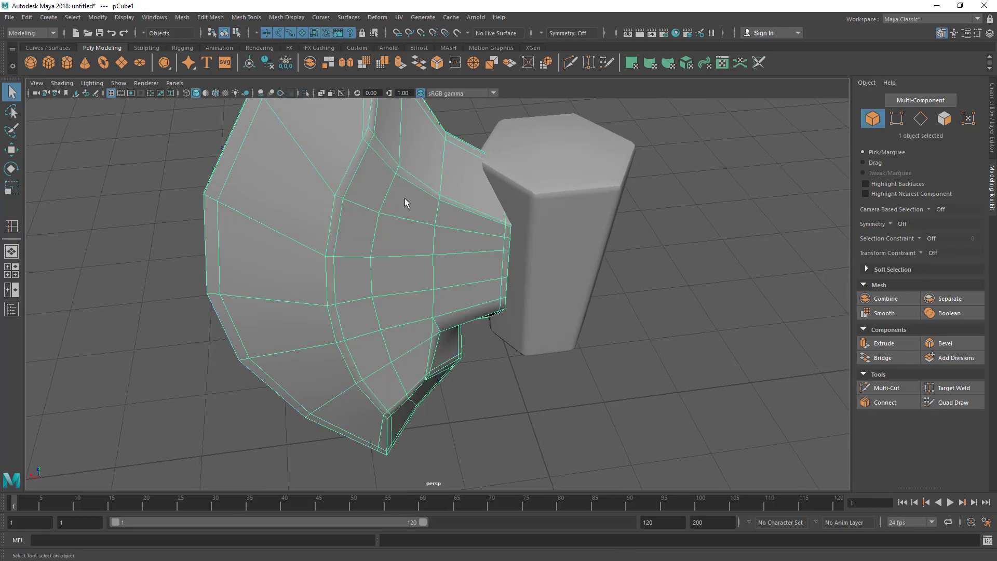
Insert an edge loop on the outer bevel close to the inner panel's curved crease, and return to object selection.
{"action": "left_click_drag", "start_coordinate": [404, 197], "coordinate": [463, 187], "text": "alt"}
{"action": "left_click", "coordinate": [210, 18]}
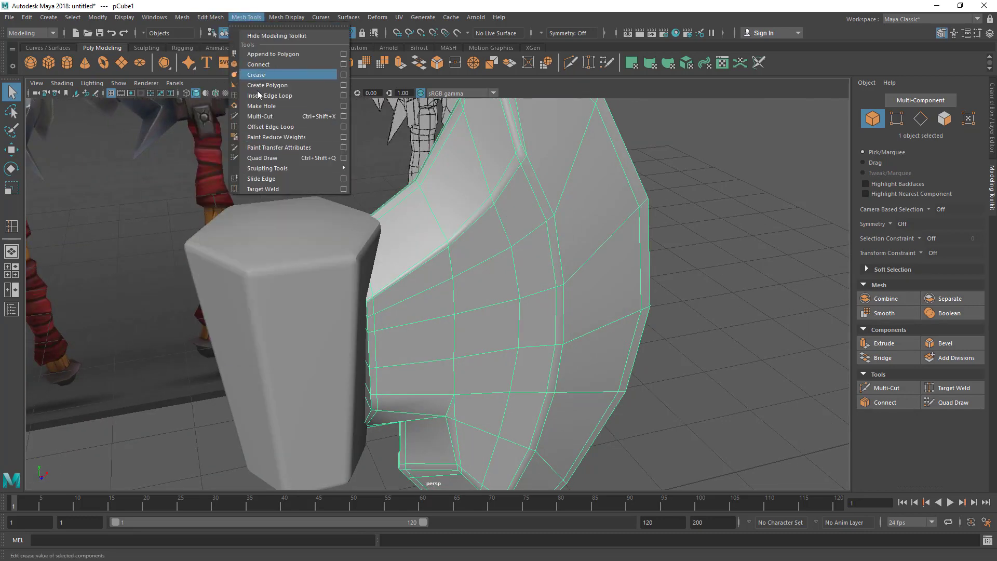
{"action": "left_click", "coordinate": [269, 96]}
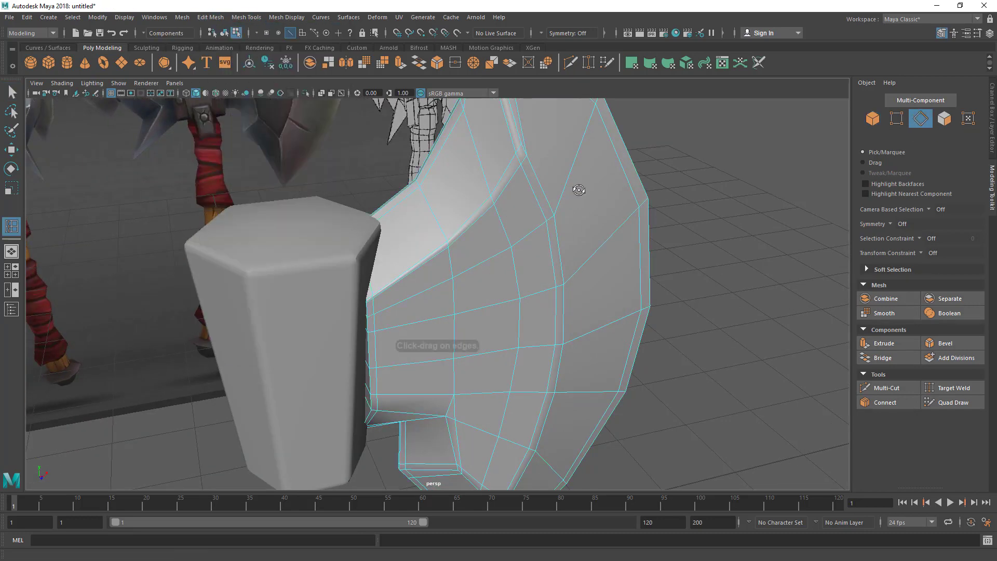
{"action": "left_click_drag", "start_coordinate": [574, 187], "coordinate": [478, 205], "text": "alt"}
{"action": "key", "text": "q"}
{"action": "right_click_drag", "start_coordinate": [588, 307], "coordinate": [519, 273], "text": "alt"}
{"action": "left_click_drag", "start_coordinate": [518, 273], "coordinate": [503, 232], "text": "alt"}
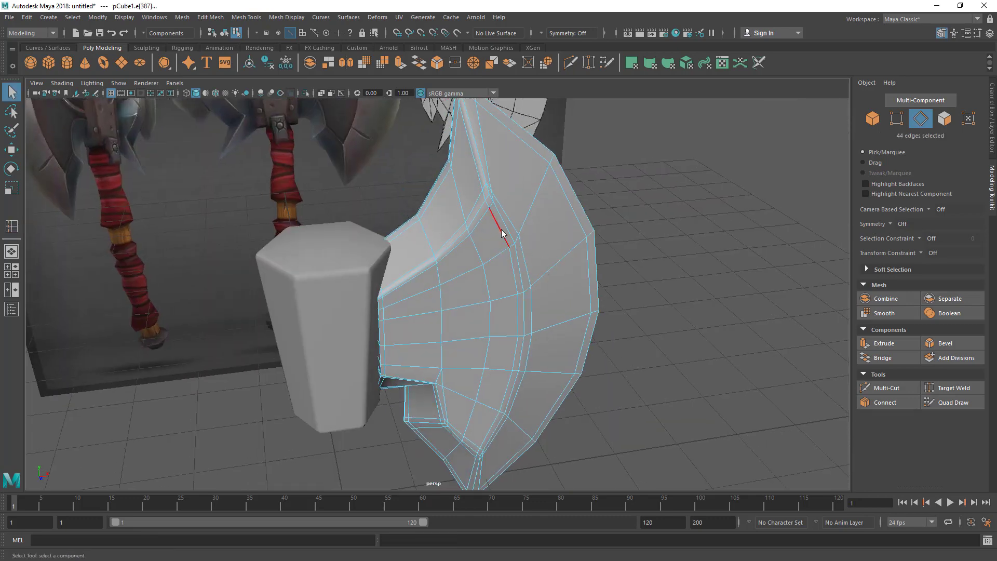
{"action": "right_click_drag", "start_coordinate": [502, 232], "coordinate": [564, 214]}
Show the blade in smooth preview, deselect it, and examine its overall shape beside the axe head block and reference image.
{"action": "key", "text": "3"}
{"action": "left_click", "coordinate": [731, 264]}
{"action": "right_click_drag", "start_coordinate": [730, 265], "coordinate": [499, 244], "text": "alt"}
{"action": "left_click_drag", "start_coordinate": [499, 245], "coordinate": [545, 206], "text": "alt"}
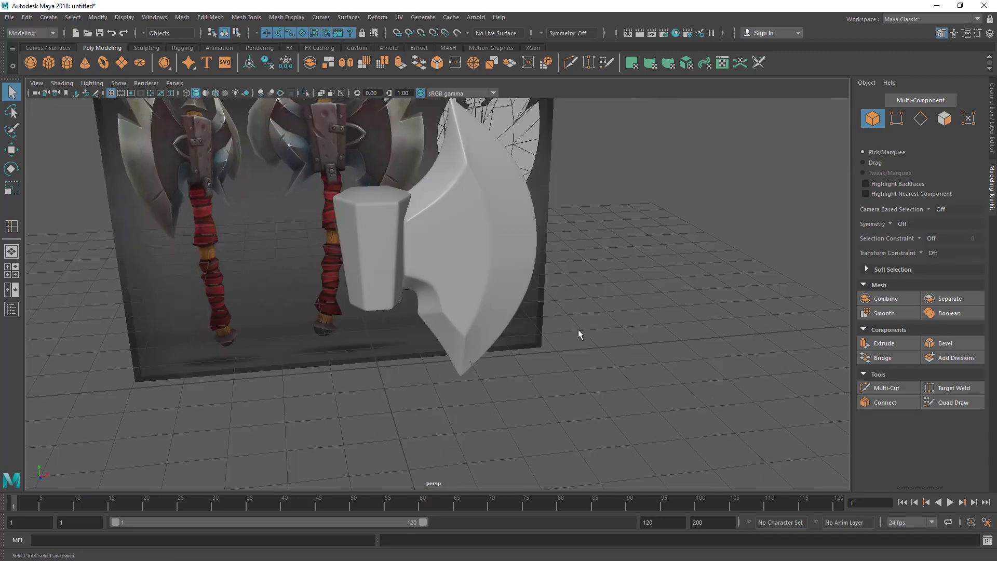
{"action": "right_click_drag", "start_coordinate": [578, 330], "coordinate": [562, 304], "text": "alt"}
{"action": "left_click_drag", "start_coordinate": [563, 304], "coordinate": [563, 294], "text": "alt"}
{"action": "middle_click_drag", "start_coordinate": [562, 293], "coordinate": [584, 314], "text": "alt"}
{"action": "right_click_drag", "start_coordinate": [584, 314], "coordinate": [696, 405], "text": "alt"}
{"action": "middle_click_drag", "start_coordinate": [696, 405], "coordinate": [706, 439], "text": "alt"}
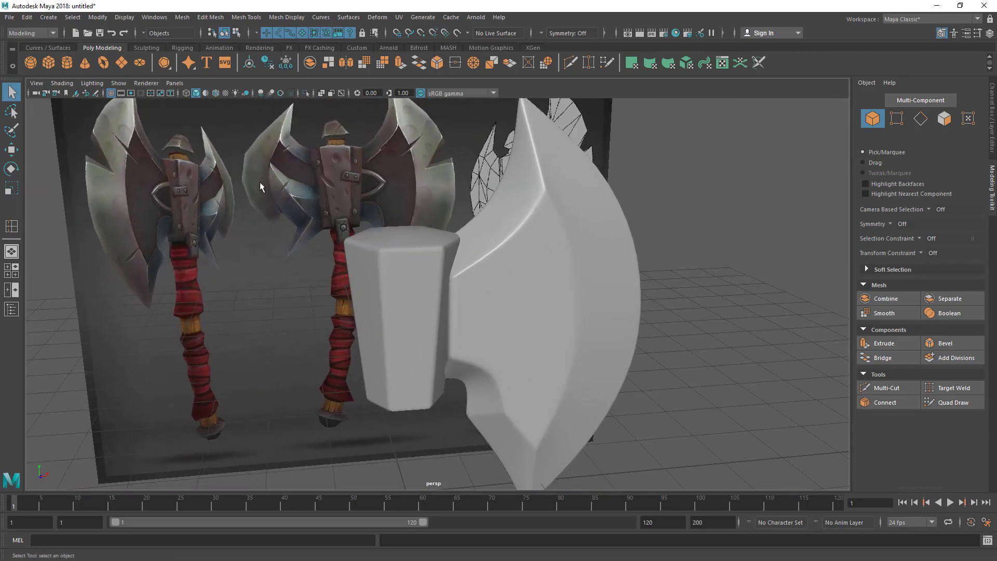
{"action": "left_click_drag", "start_coordinate": [483, 309], "coordinate": [459, 320], "text": "alt"}
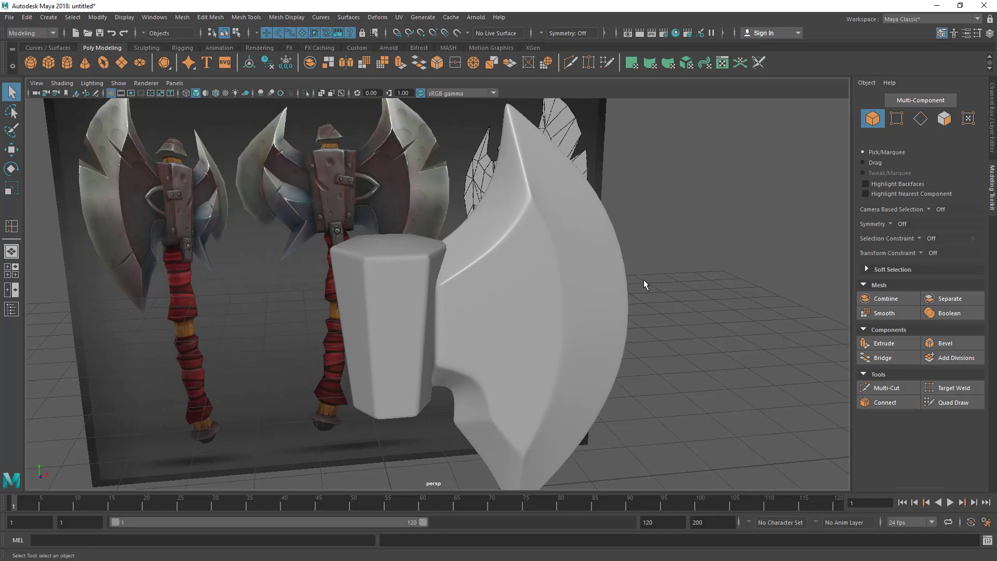